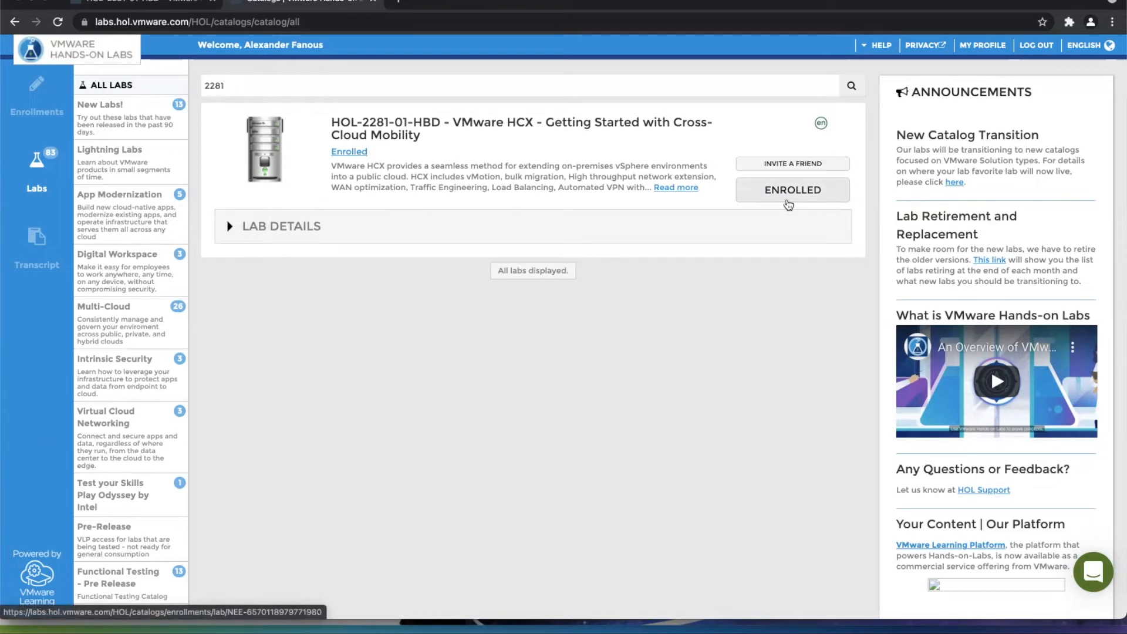
Bring up the running HOL-2281-01-HBD lab console and widen the lab manual beside the remote desktop.
left_click(155, 3)
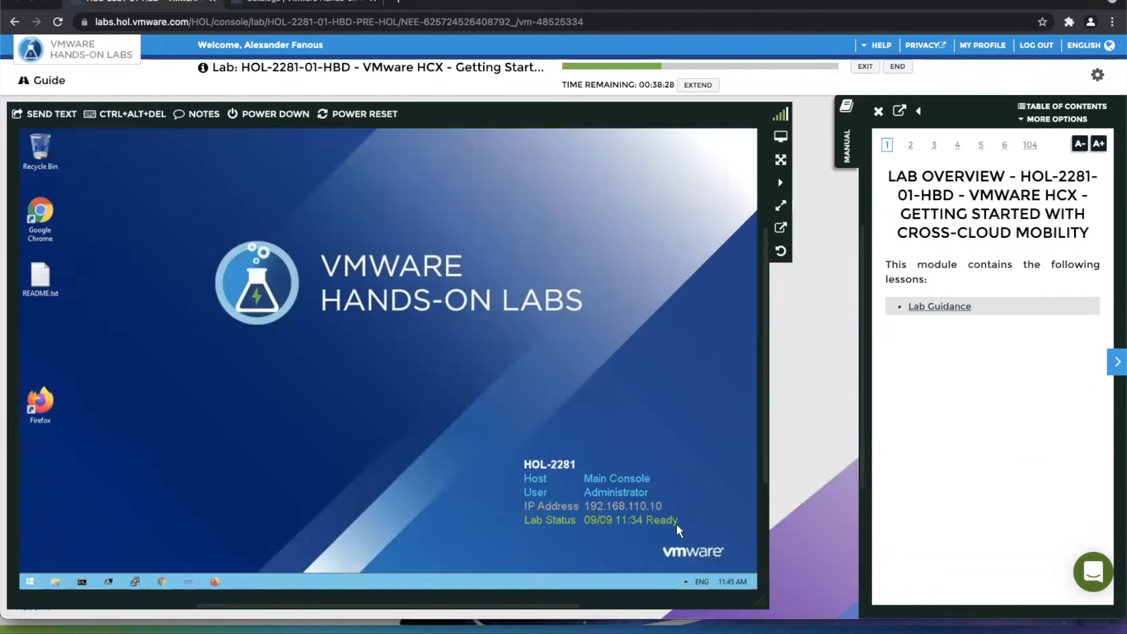
mouse_move(766, 288)
left_mouse_down()
mouse_move(717, 294)
mouse_move(766, 298)
left_mouse_up()
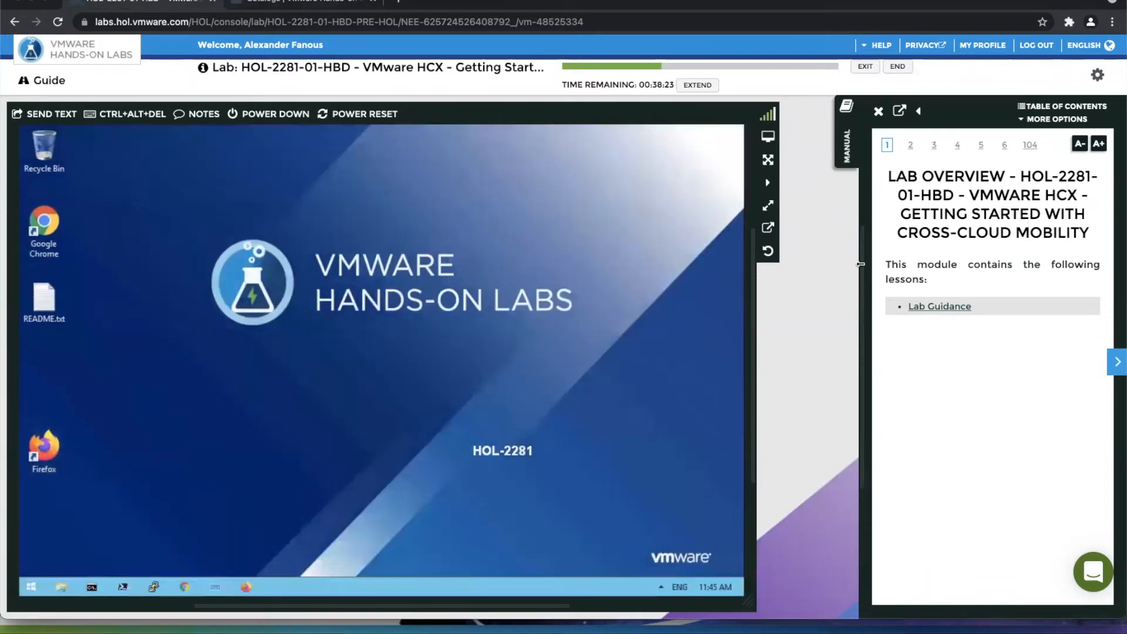
left_click_drag(860, 263, 791, 265)
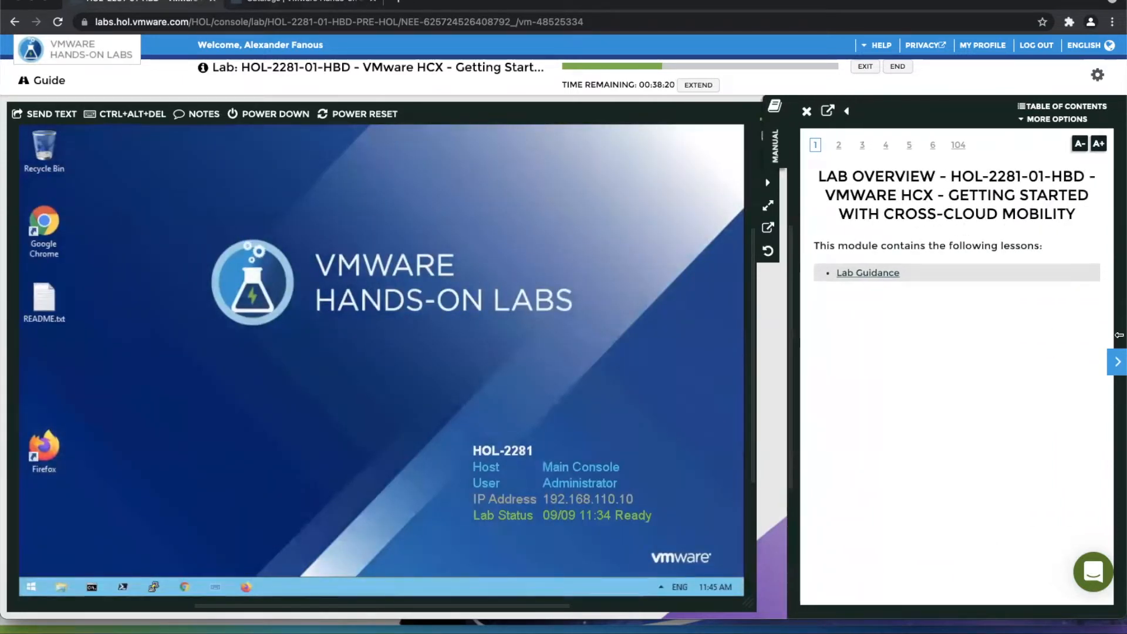
Read through the manual's opening pages up to the lab readiness check on page 4.
left_click(1117, 362)
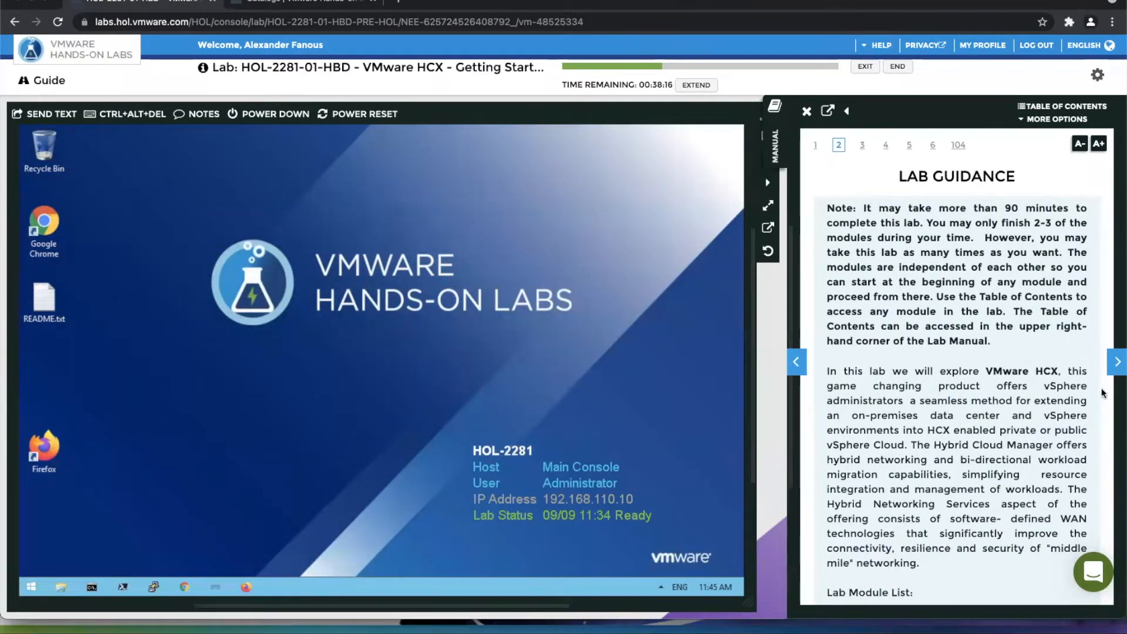
left_click(1117, 362)
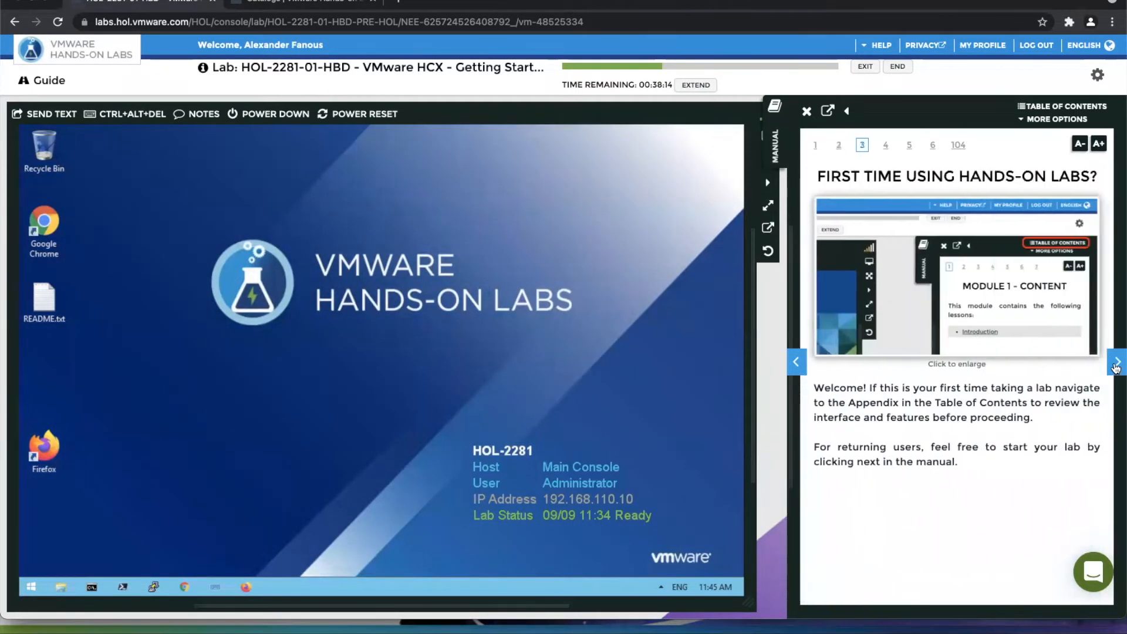
left_click(1117, 362)
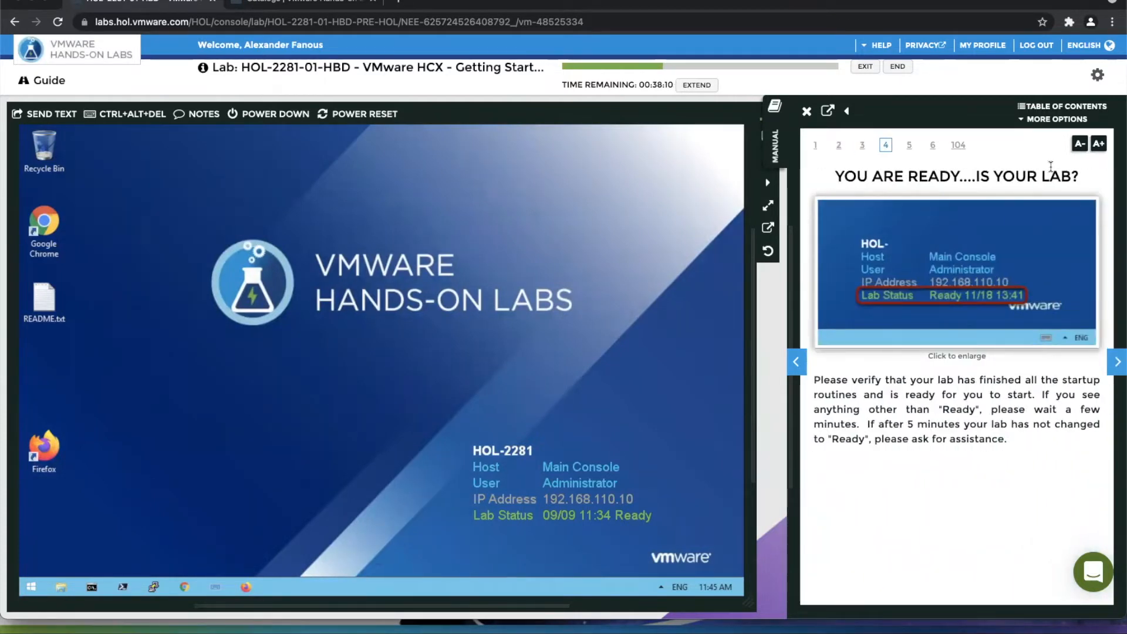
Jump in the manual to Module 2's lesson on zero downtime migration (vMotion) between On-Premises and Cloud Instance using the table of contents.
left_click(1037, 108)
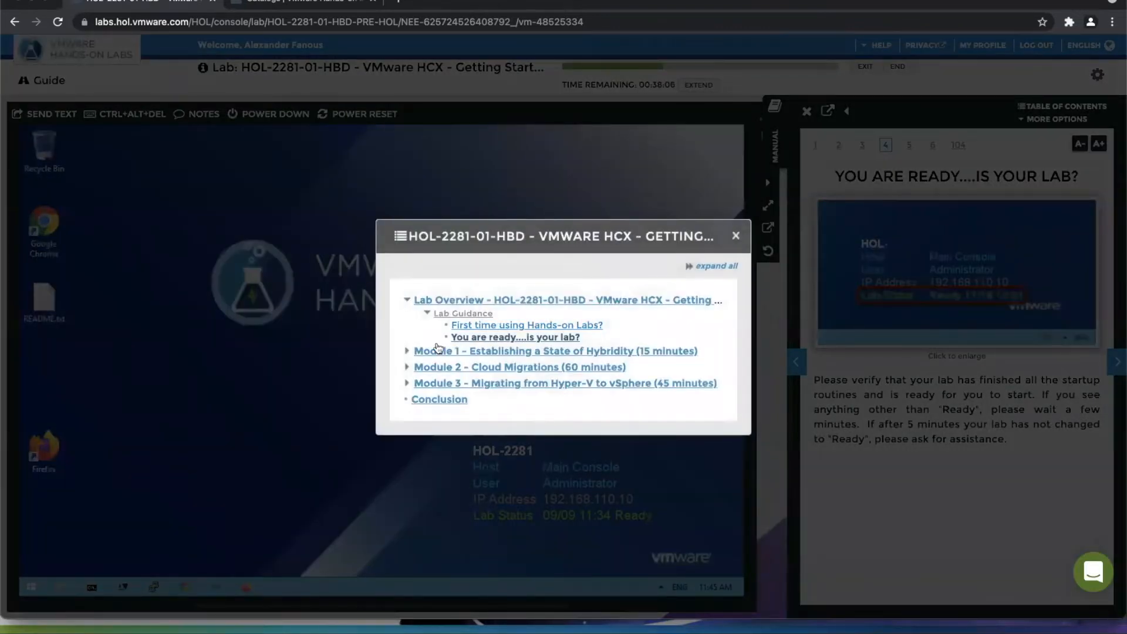
left_click(407, 366)
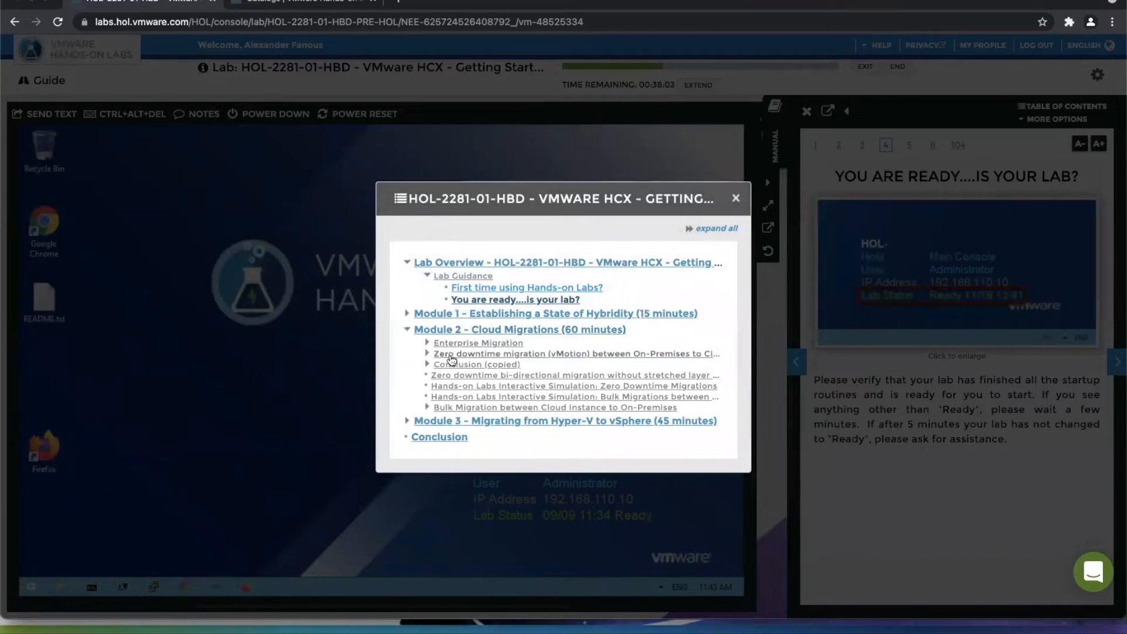
left_click(449, 354)
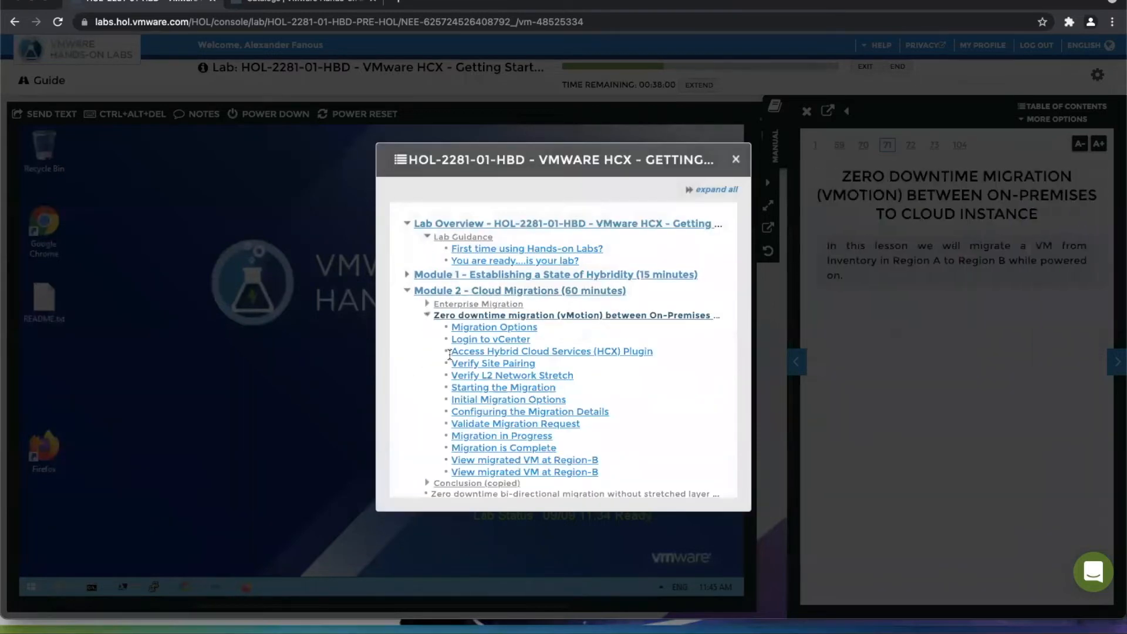
left_click(735, 158)
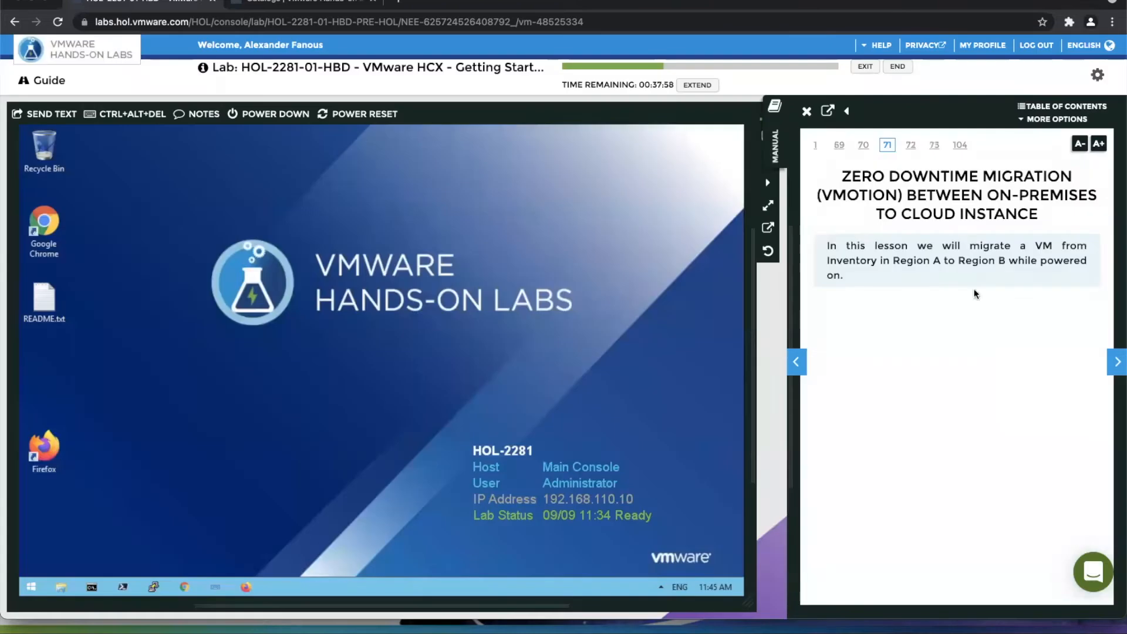
Advance the manual past Migration Options and Login to vCenter to the Access Hybrid Cloud Services (HCX) Plugin page.
left_click(1115, 362)
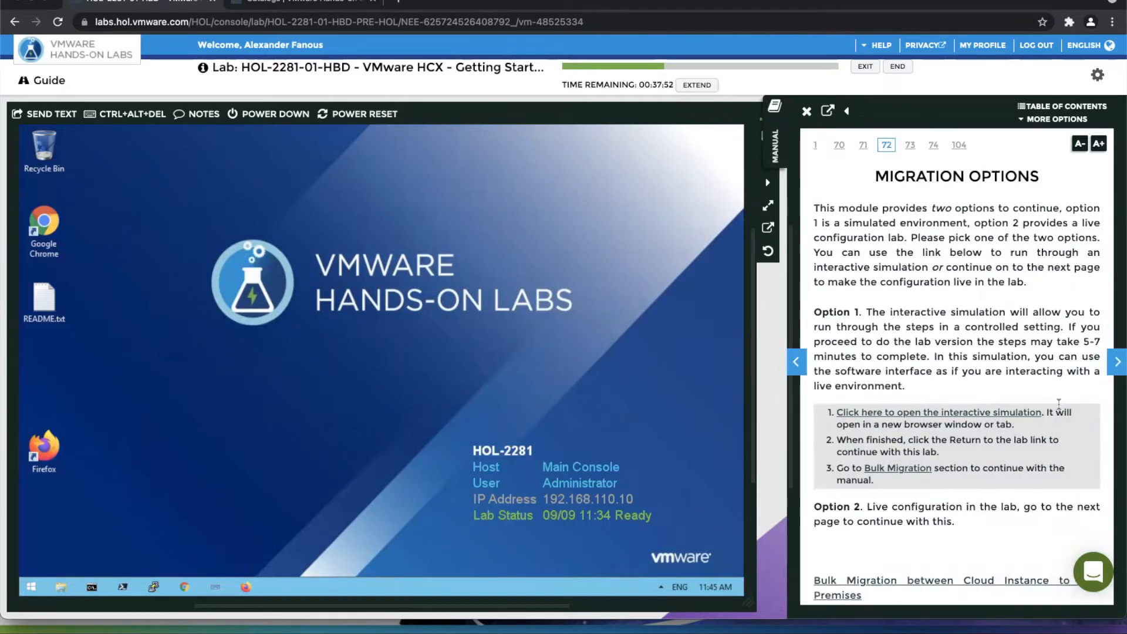
left_click(1116, 364)
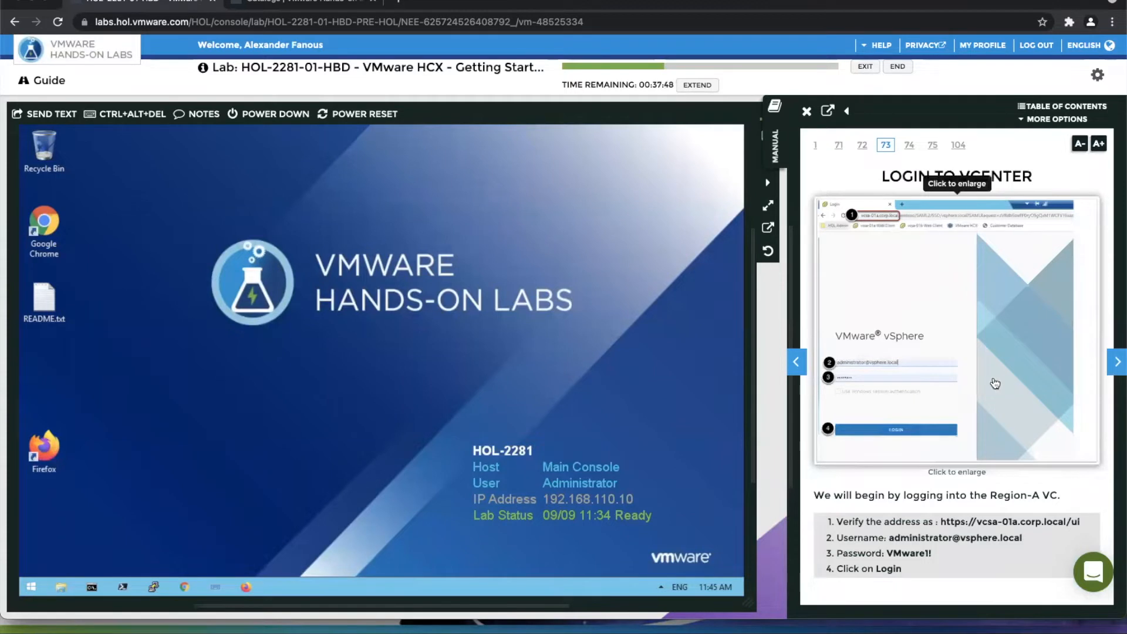
left_click(1116, 363)
left_click(1116, 364)
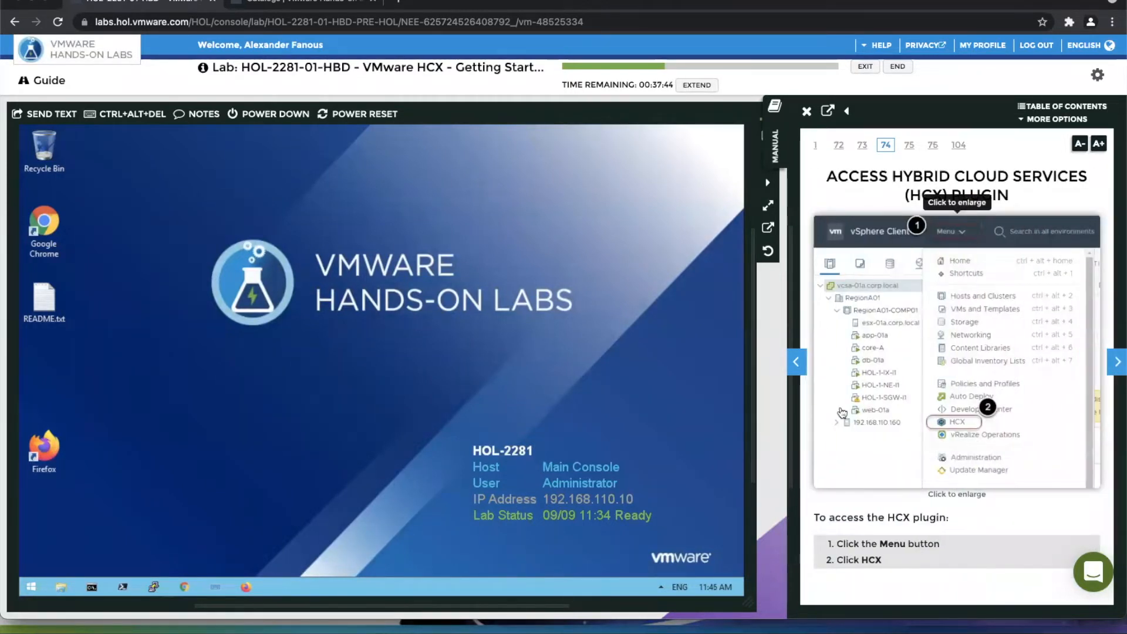
Launch Chrome on the lab desktop and log in to the vcsa-01a and vcsa-01b vSphere clients with the prefilled credentials.
double_click(38, 226)
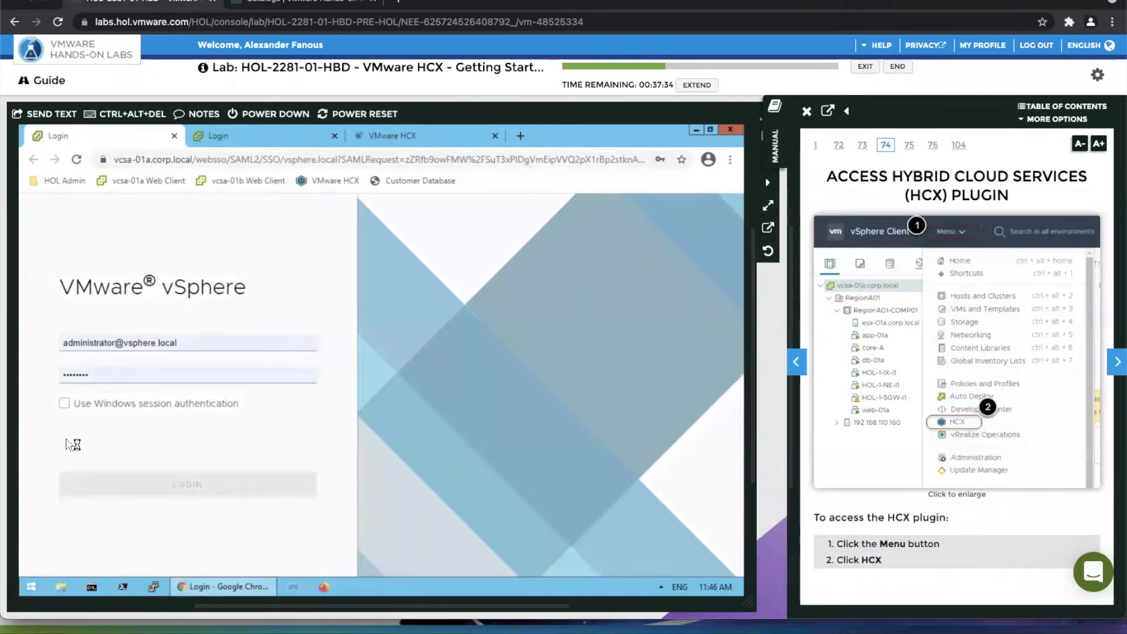
left_click(169, 492)
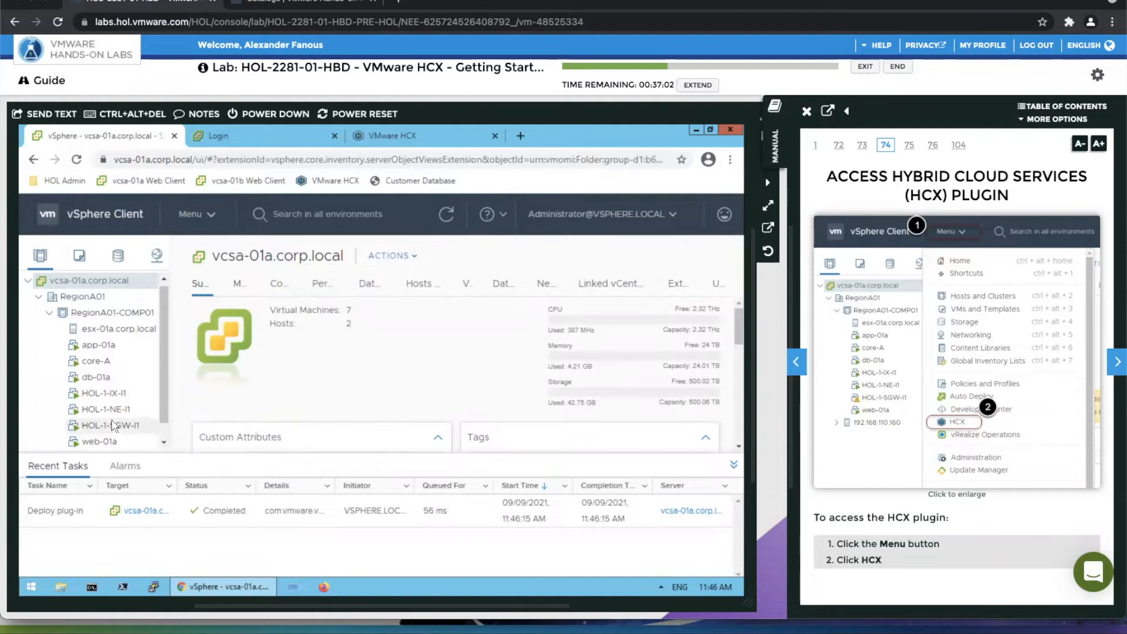
left_click(240, 130)
left_click(173, 438)
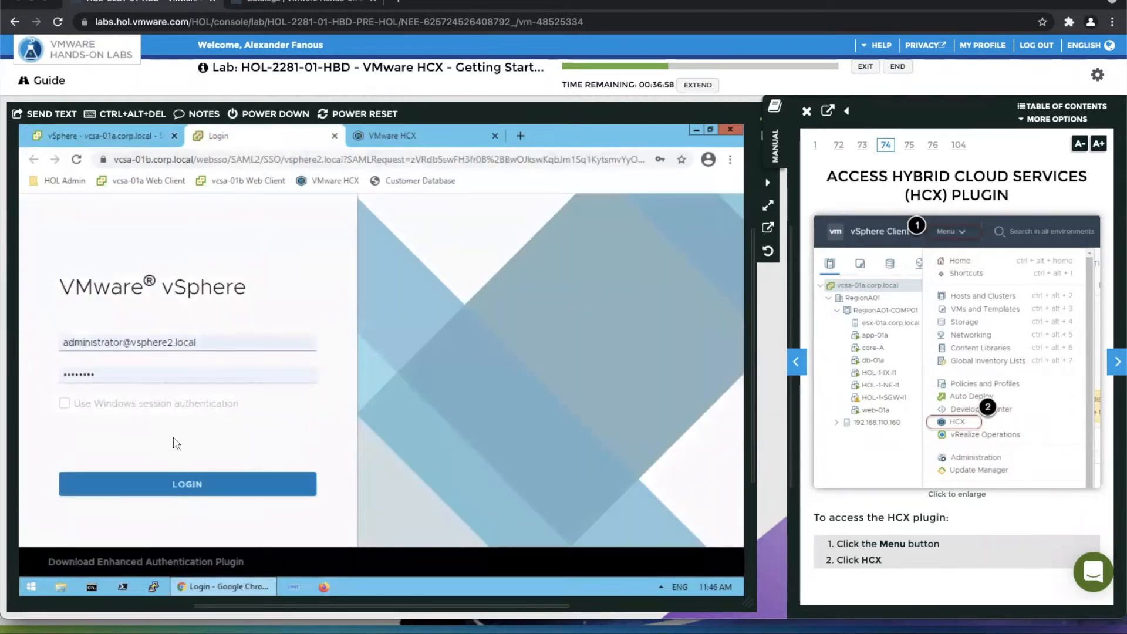
left_click(182, 490)
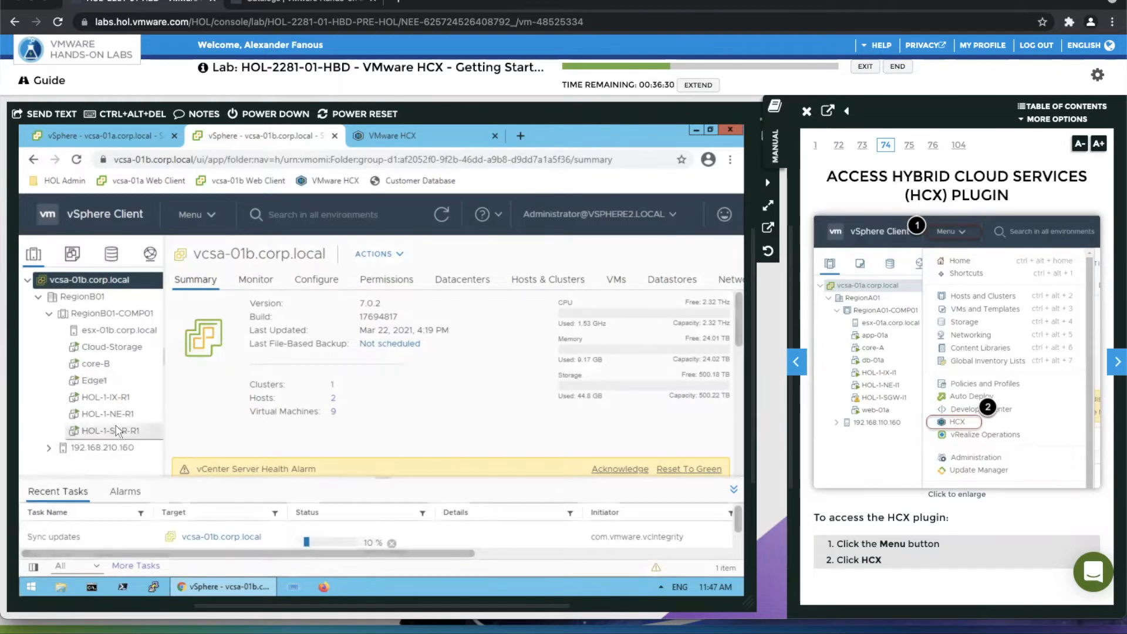
View the web-01a VM's summary in the vcsa-01a client and open the bookmarked Customer Database page in a new browser tab.
left_click(128, 138)
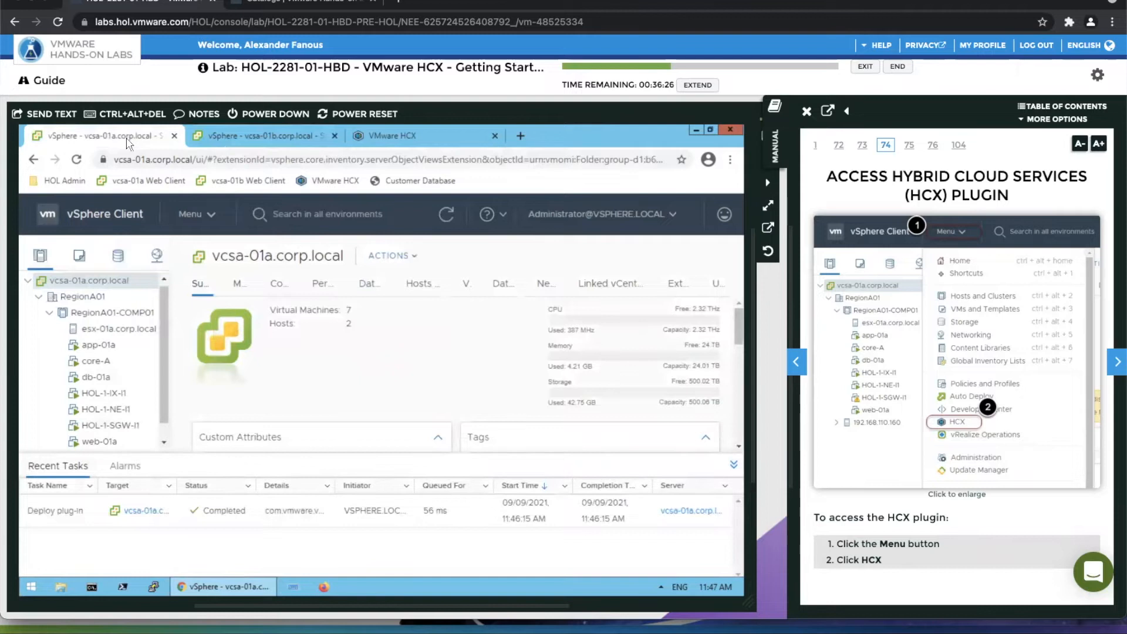
left_click(119, 444)
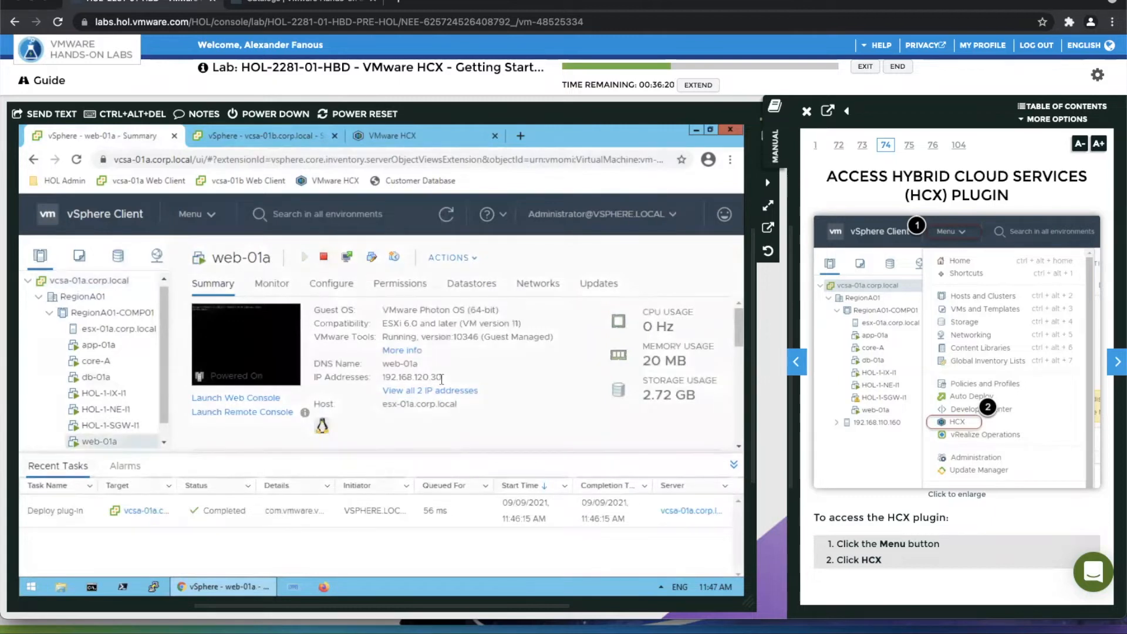
left_click(519, 135)
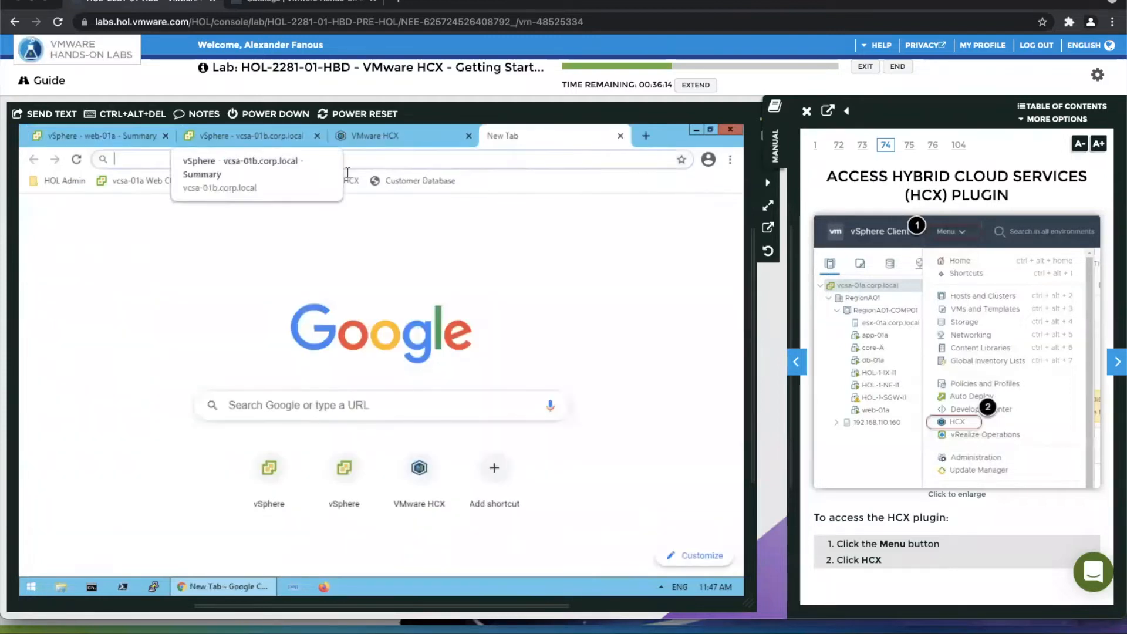
left_click(427, 182)
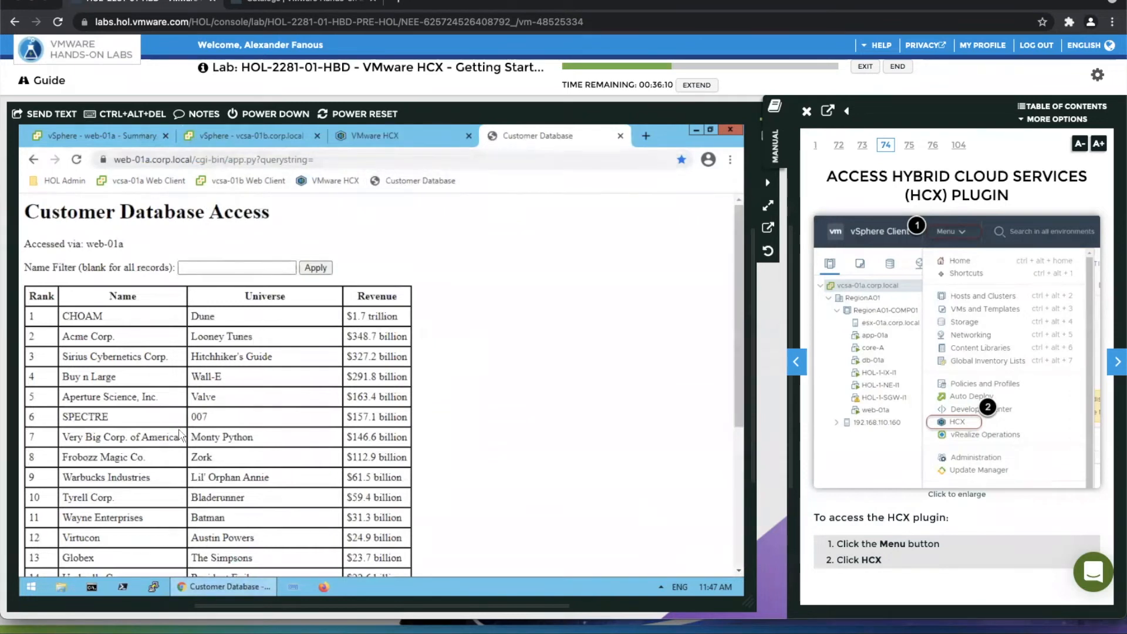
Test the Customer Database's name filter with "d" and clear it to list all records again.
left_click(226, 267)
type("d")
key("Return")
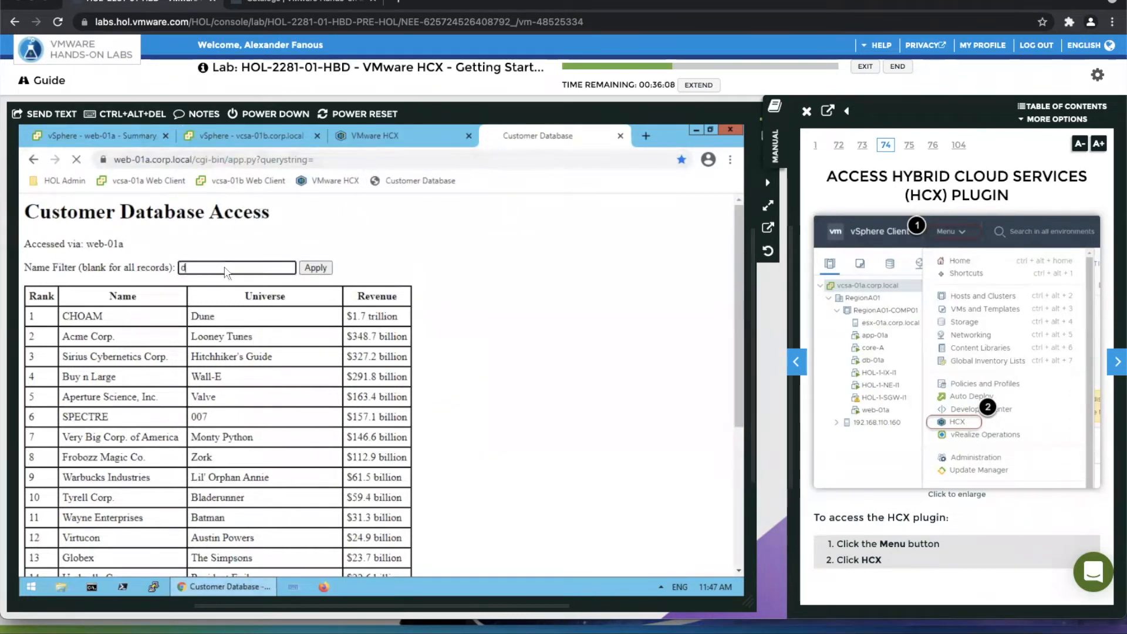
key("BackSpace")
key("Return")
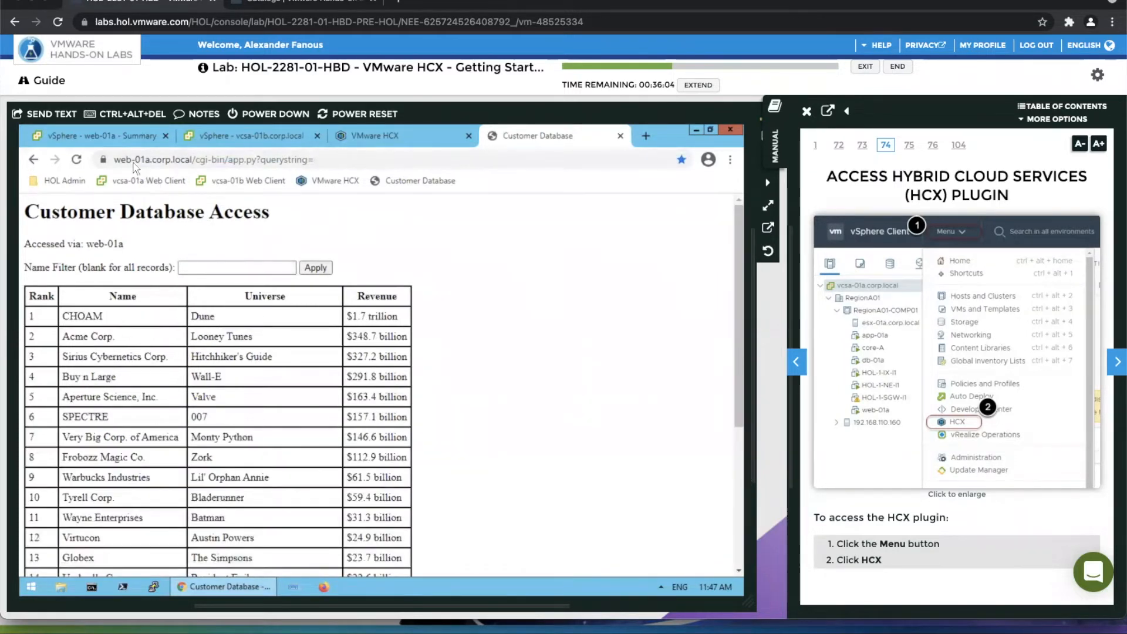
Open the HCX plugin dashboard in the vcsa-01a vSphere Client and advance the manual to Verify Site Pairing.
left_click(115, 137)
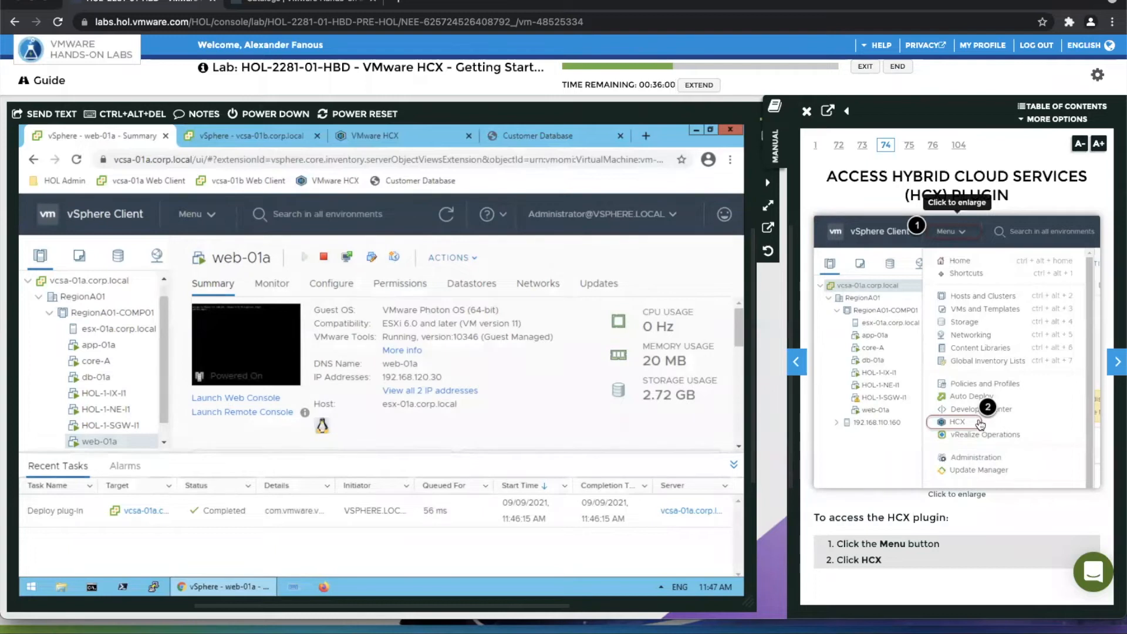
left_click(206, 215)
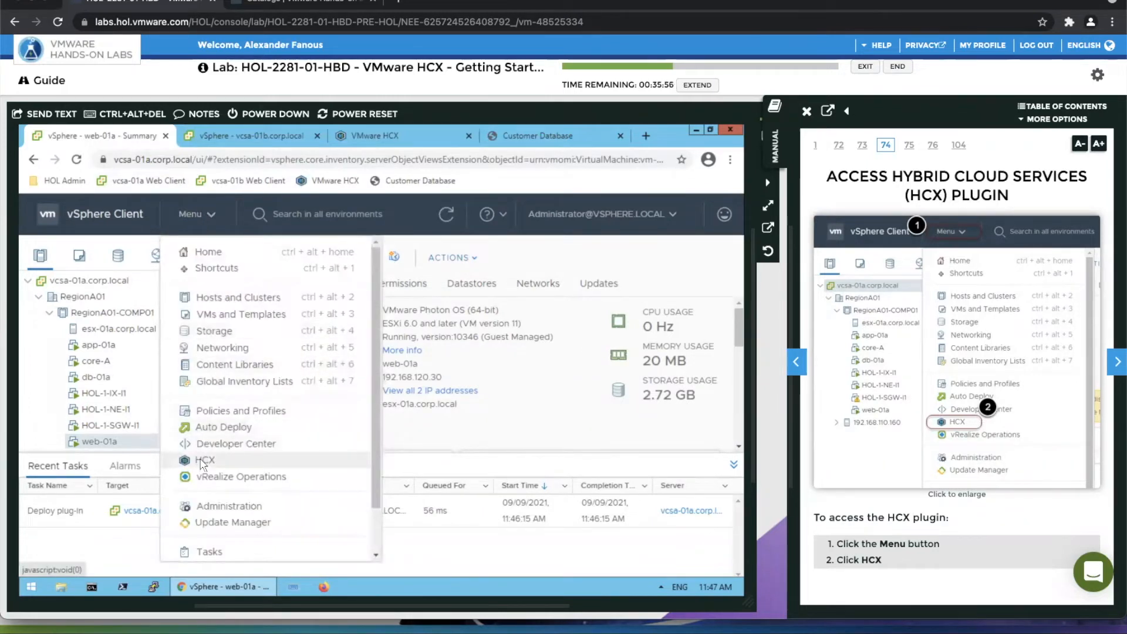
left_click(202, 463)
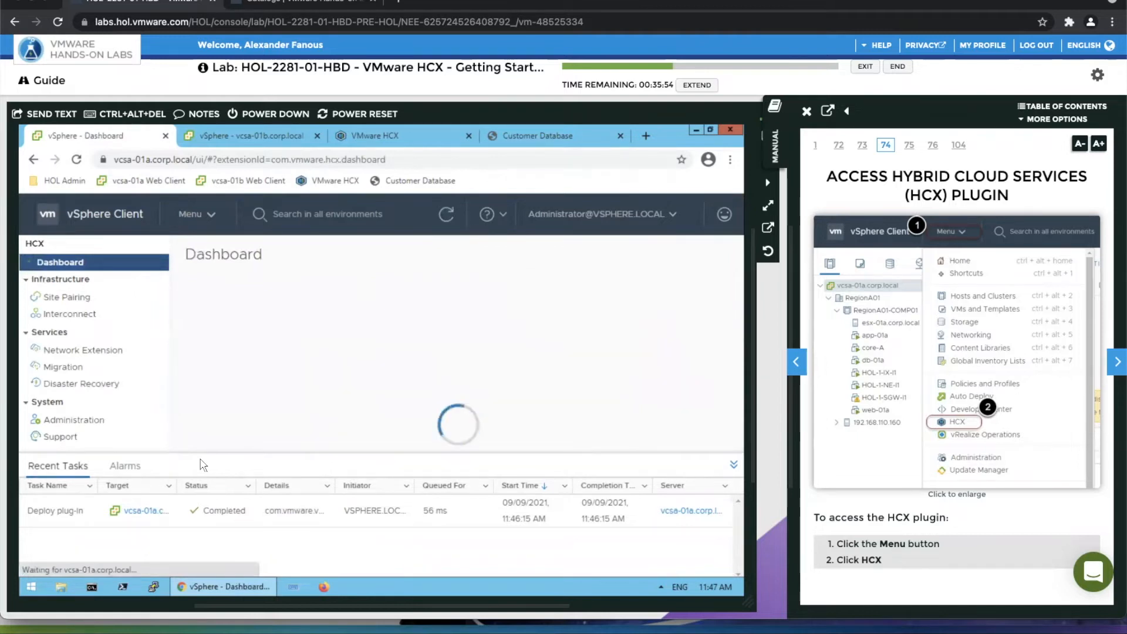
left_click(1115, 360)
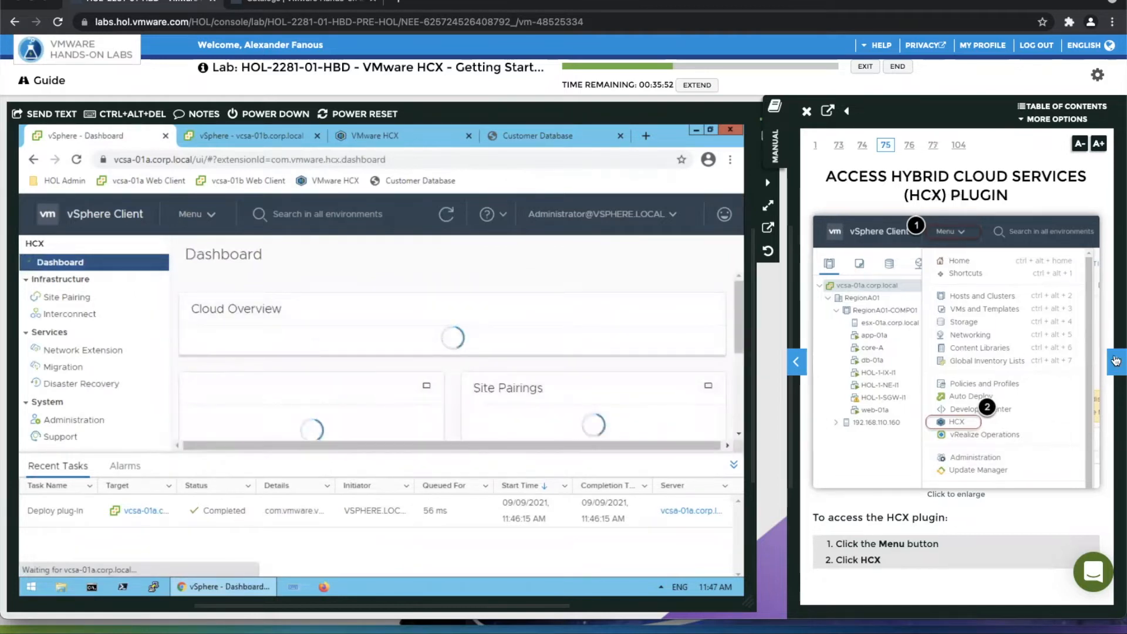
left_click(1115, 361)
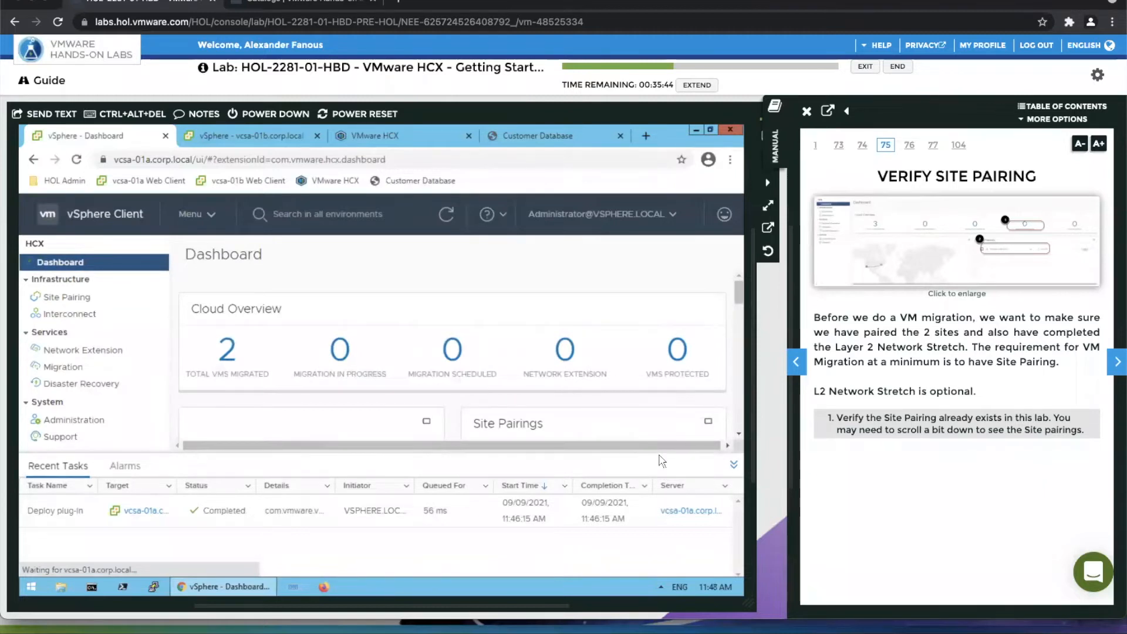
Make more room for the HCX dashboard by collapsing the recent tasks area and reducing the browser zoom one level.
left_click(733, 465)
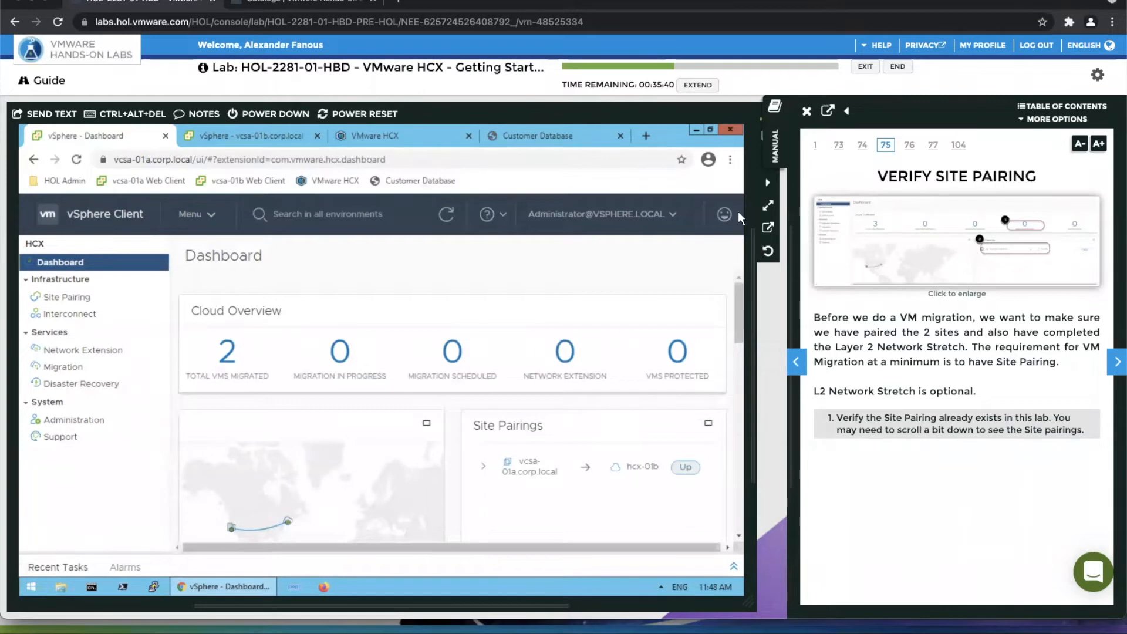
left_click(729, 159)
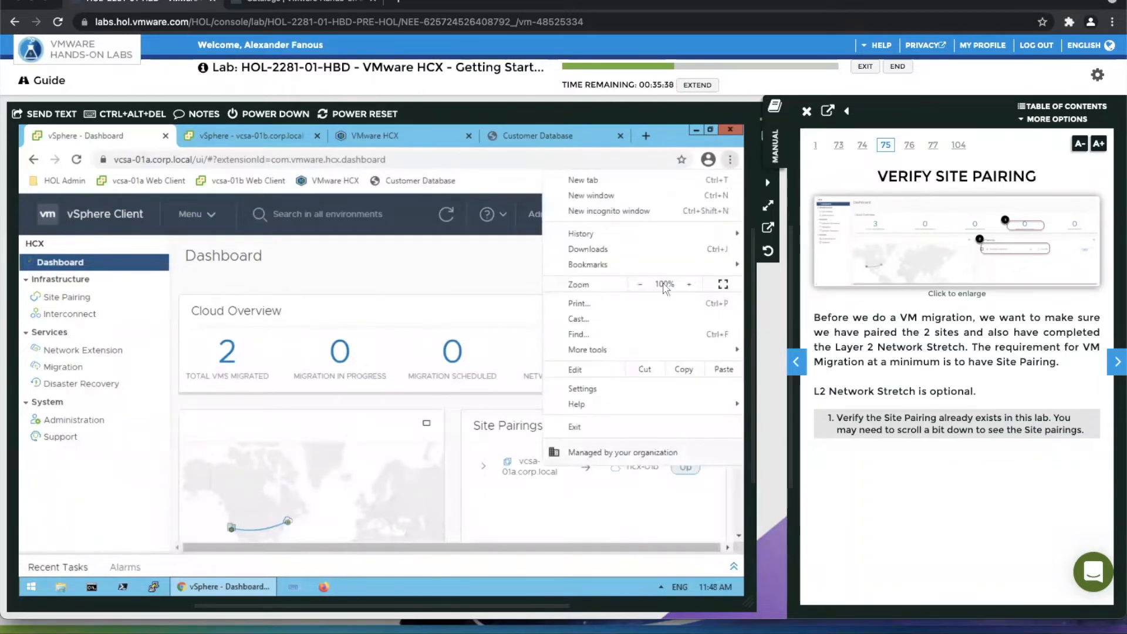
left_click(639, 284)
left_click(514, 274)
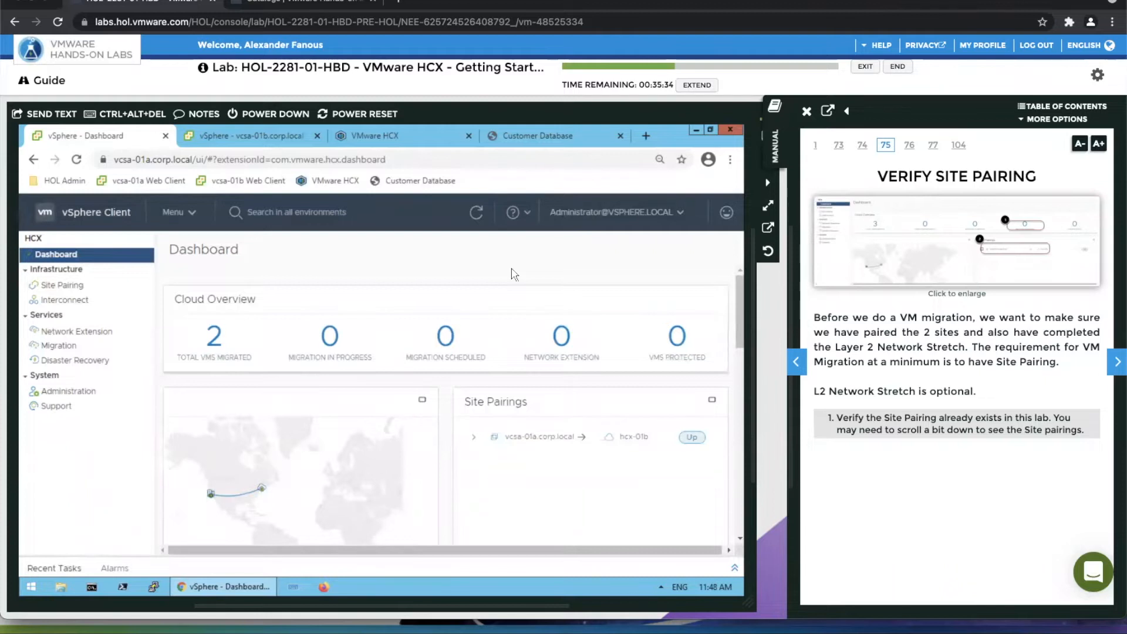
Check the L2 network stretch on HCX's Network Extension page and open its Migration page, following the manual to Starting the Migration.
left_click(1115, 359)
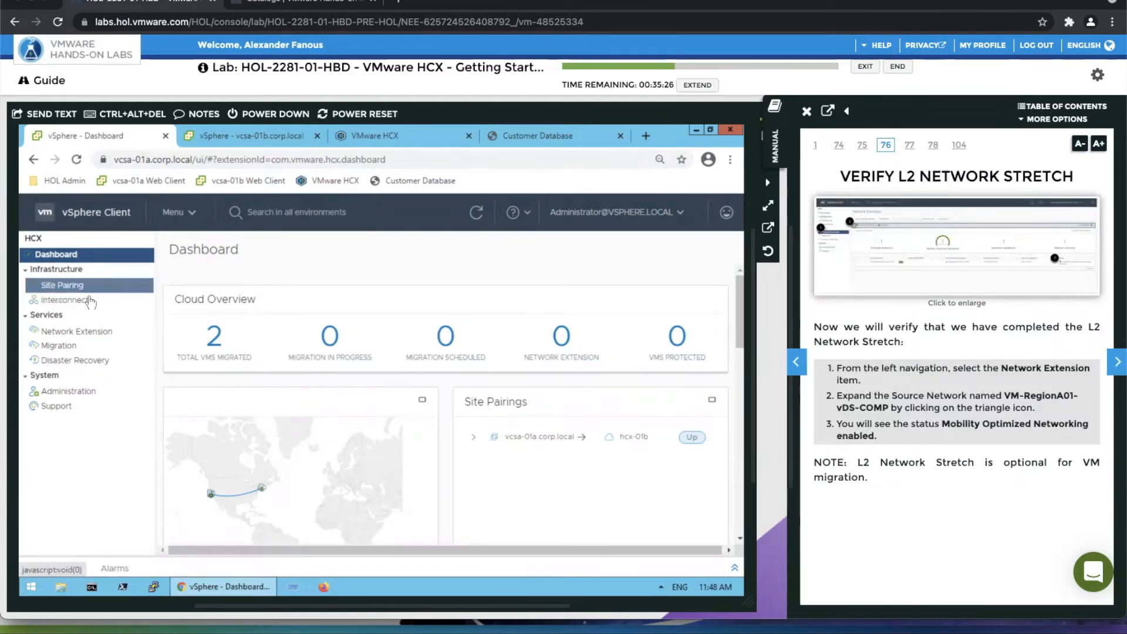
left_click(91, 332)
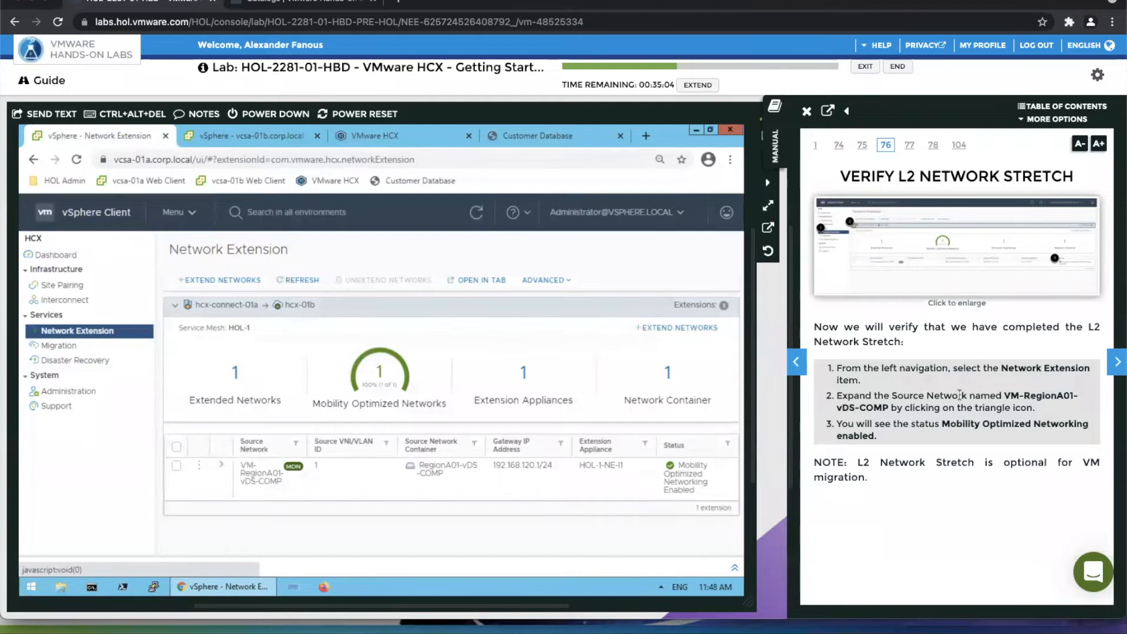
left_click(1117, 362)
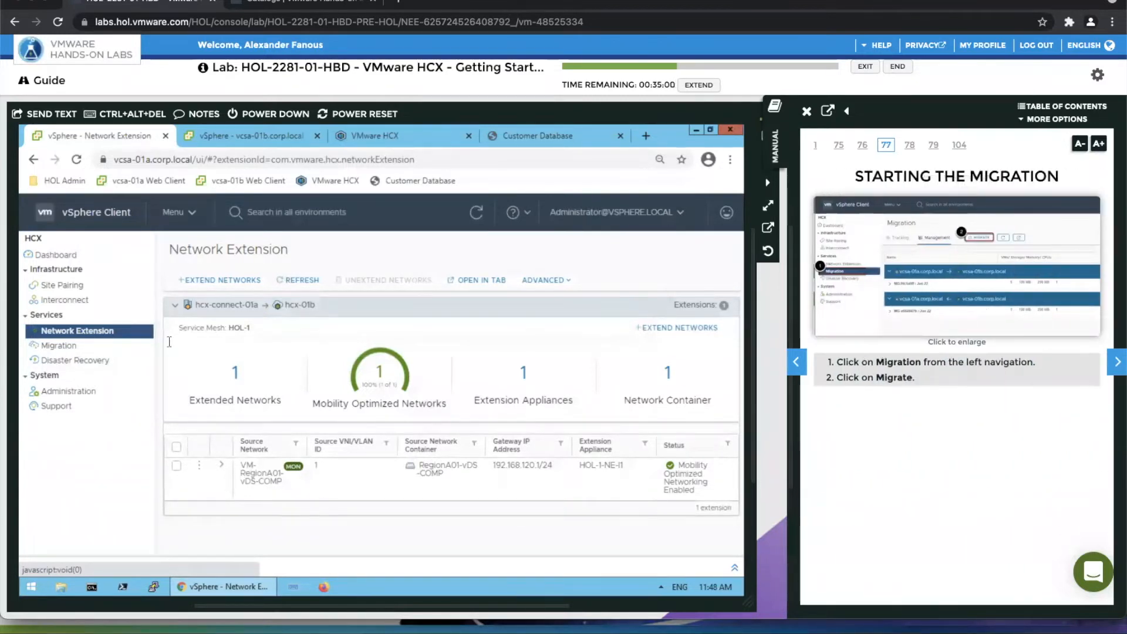
left_click(61, 347)
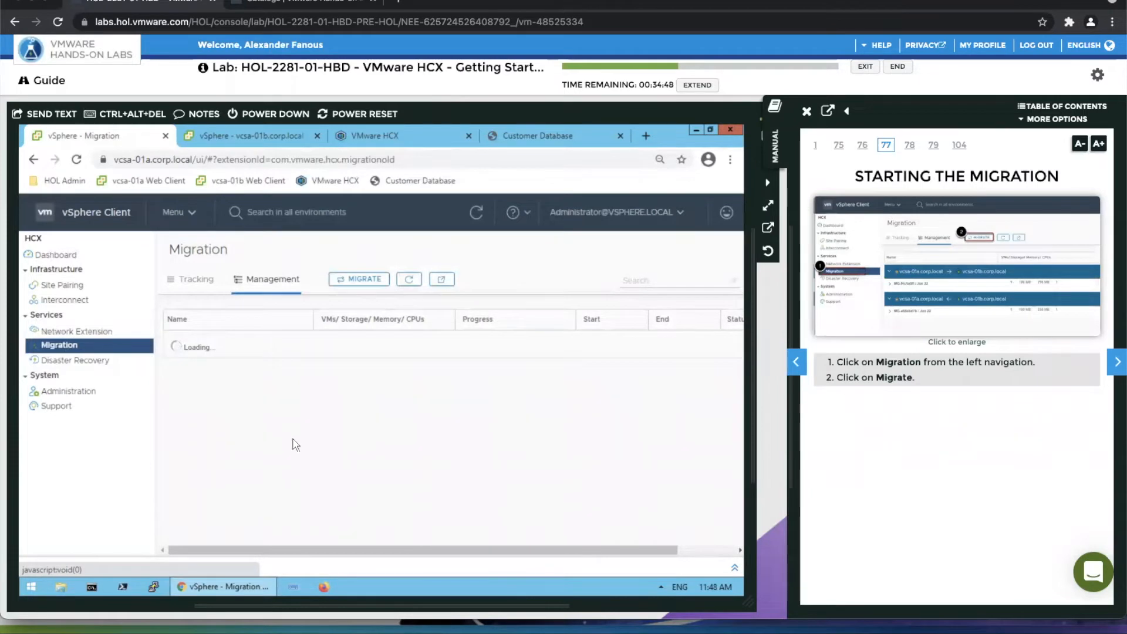
Start a continuous ping of web-01a with "ping web-01a -t" in Command Prompt and return to the HCX Migration page.
left_click(89, 589)
type("ping web-01a -t")
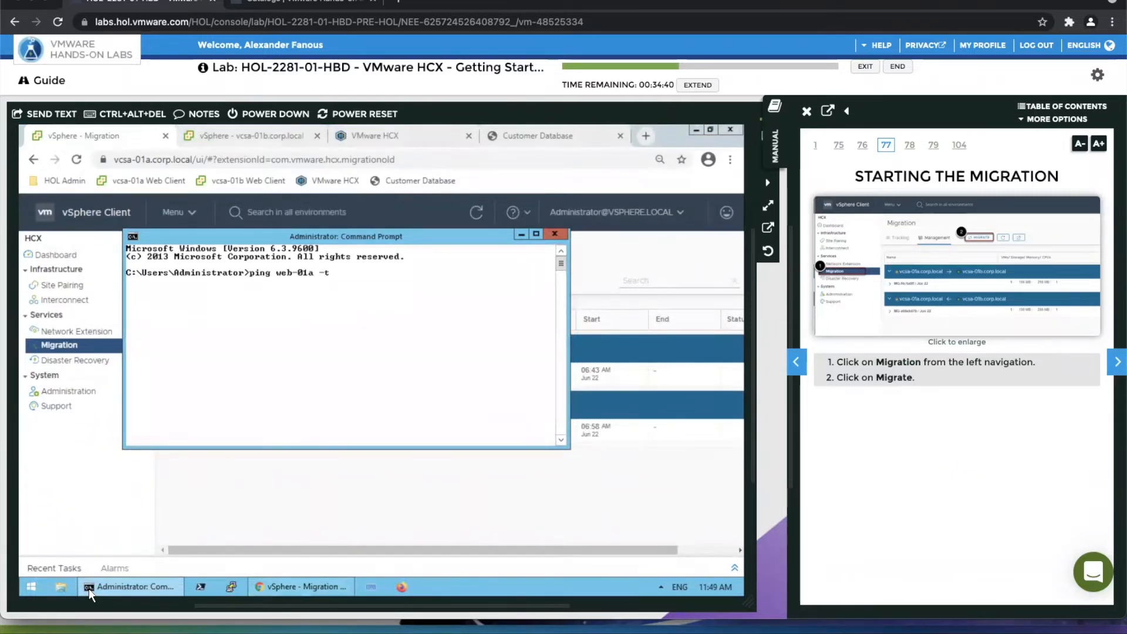
key("Return")
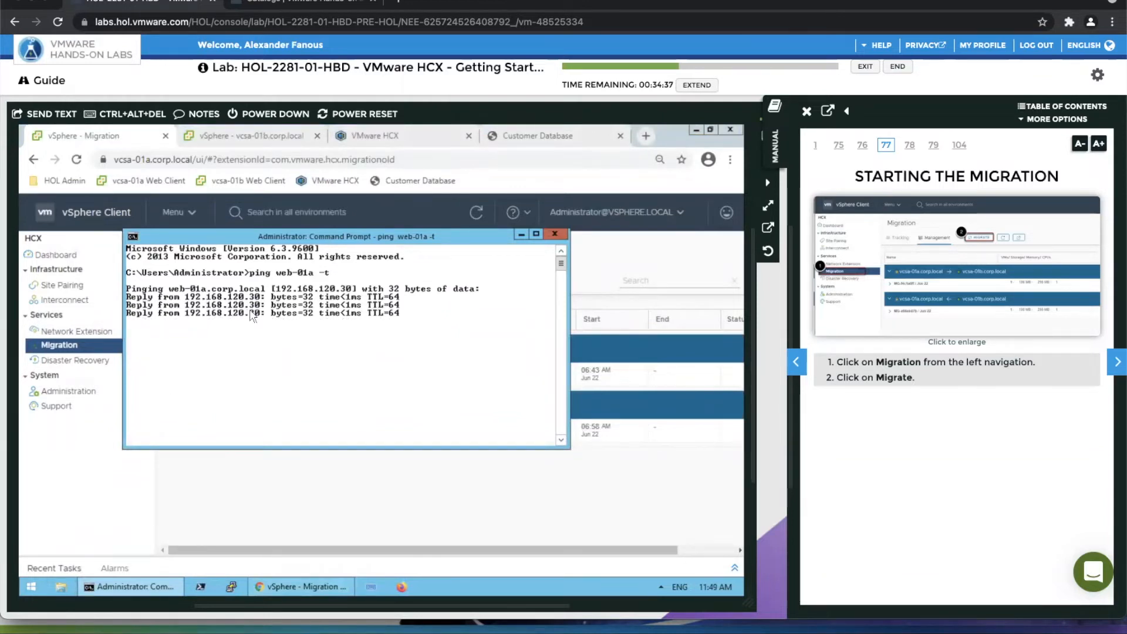
left_click(596, 259)
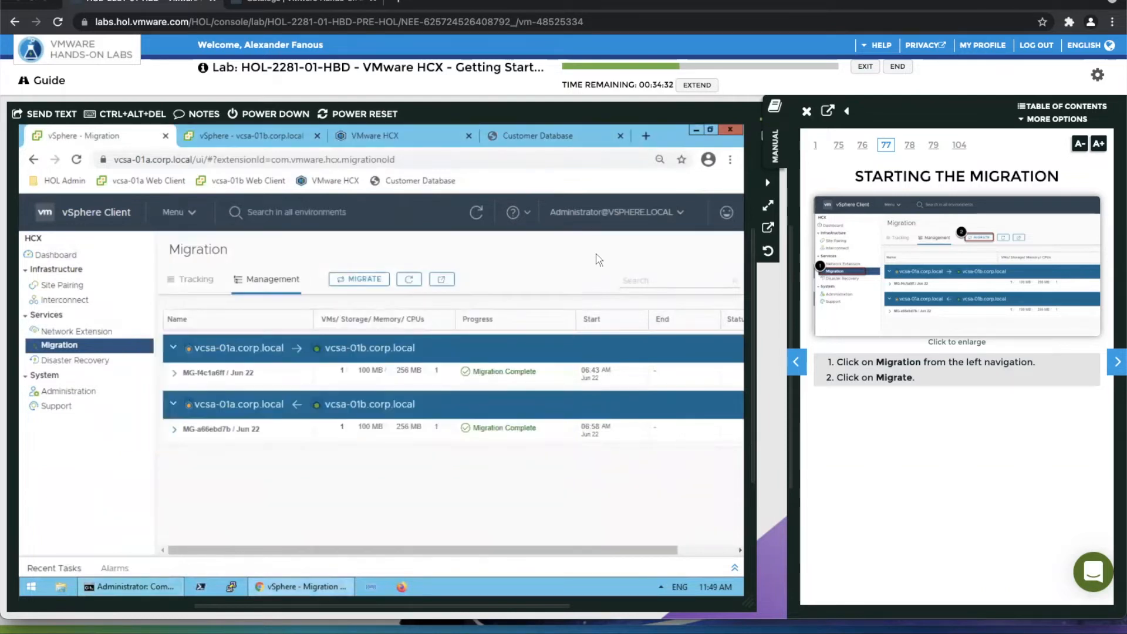
Start a new migration using the connection from vcsa-01a.corp.local to hcx-01b / vcsa-01b.corp.local, advancing the manual to Initial Migration Options.
left_click(358, 279)
left_click(1117, 361)
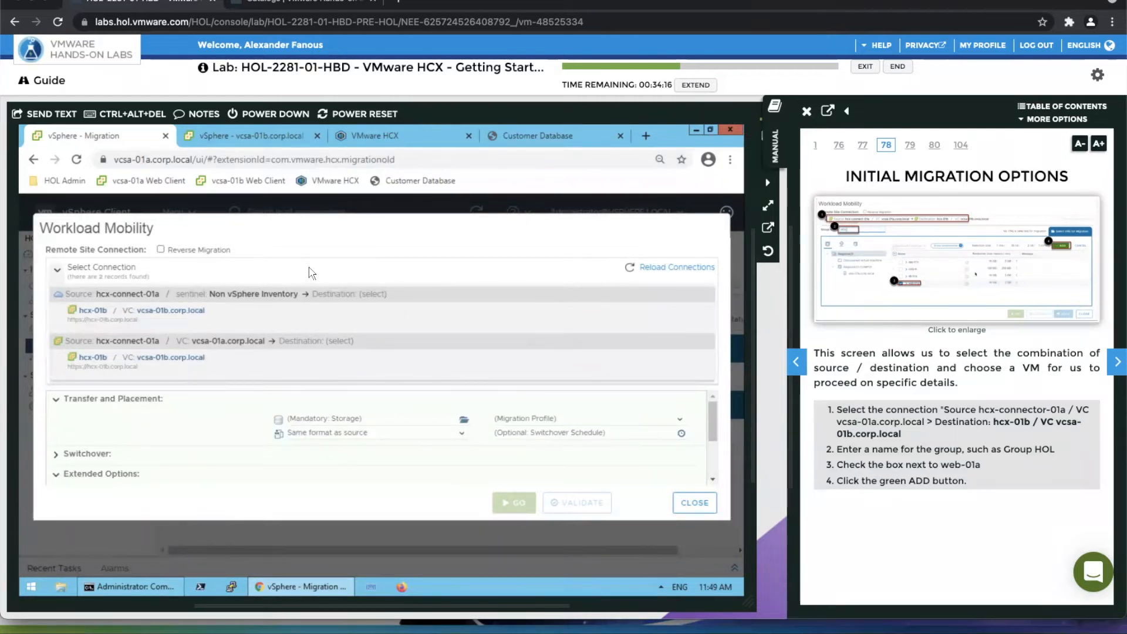
left_click(231, 367)
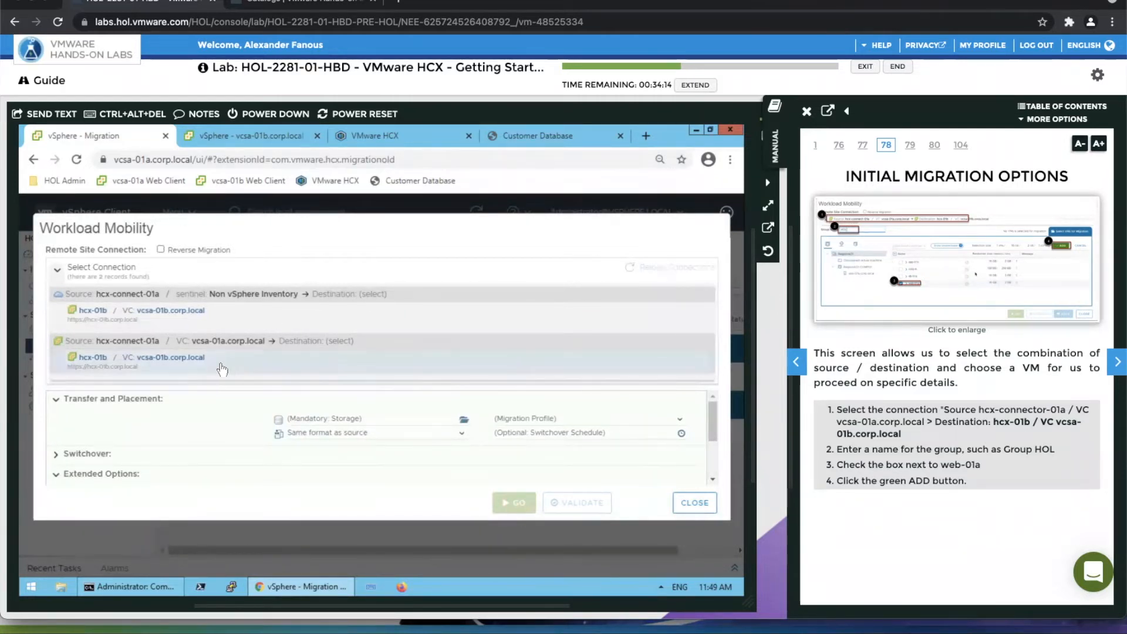
left_click(239, 324)
left_click(240, 369)
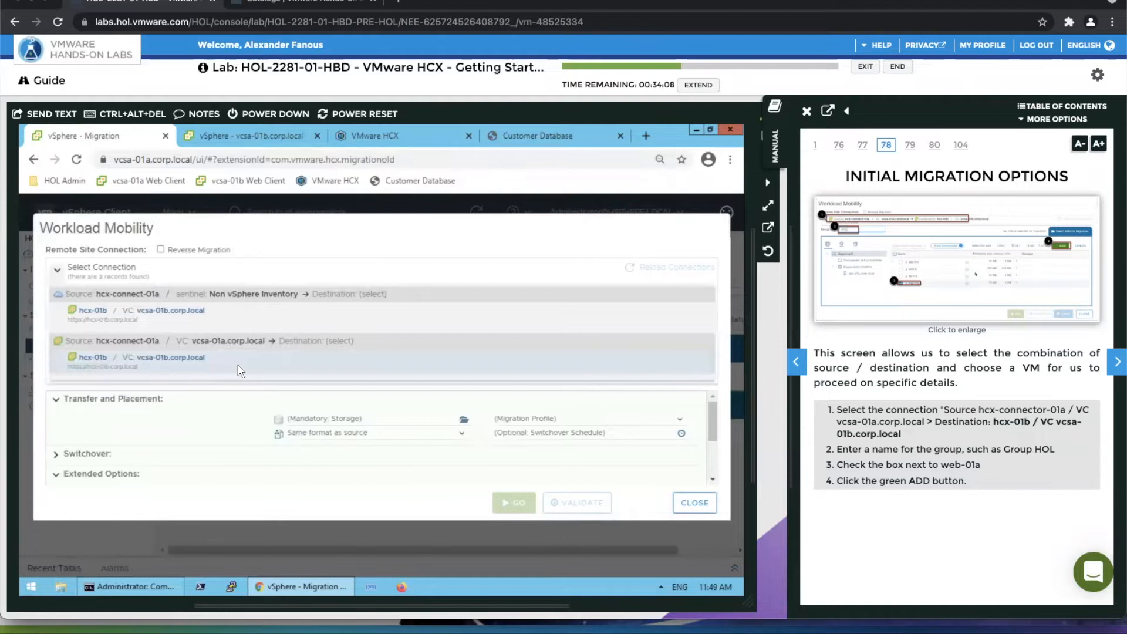
left_click(239, 370)
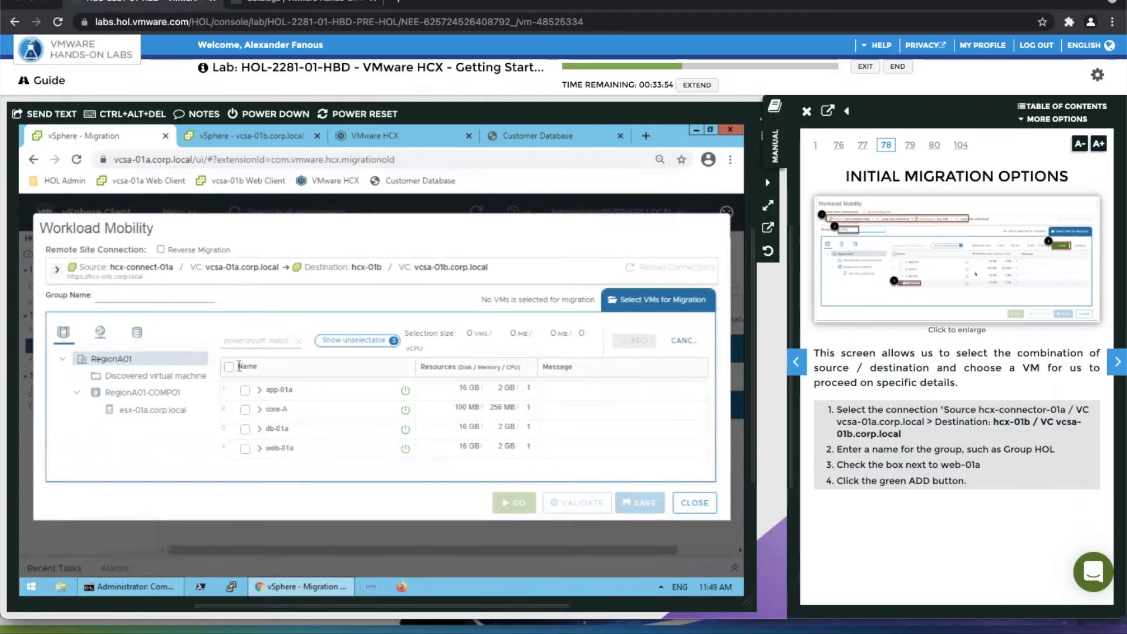
Add the web-01a VM to the migration batch and name the group HOL-1.
left_click(245, 450)
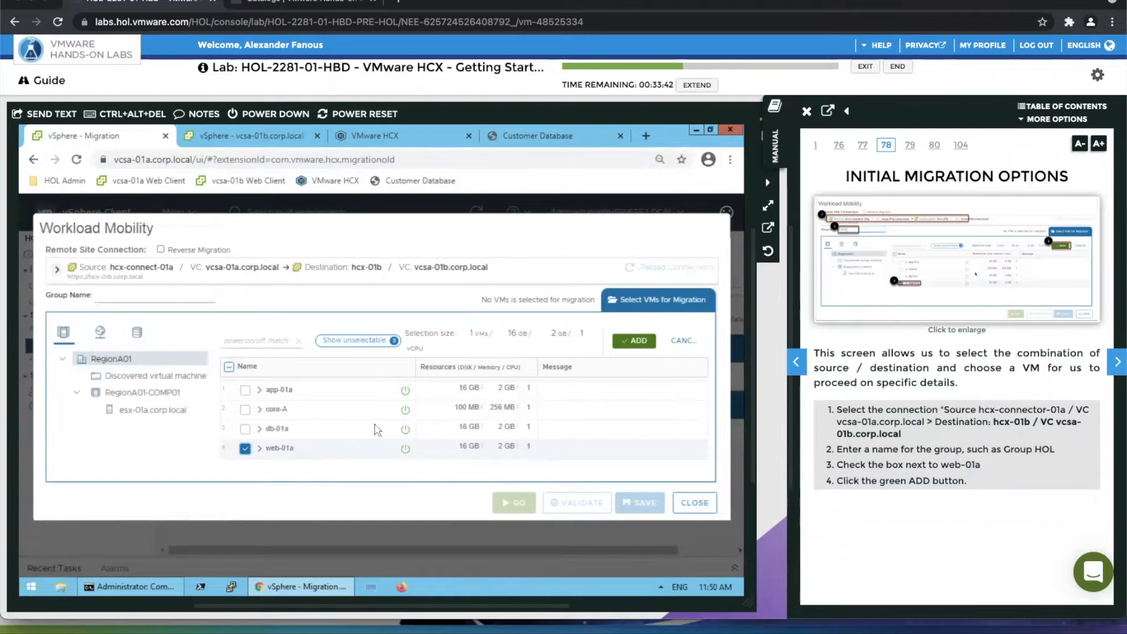
left_click(641, 343)
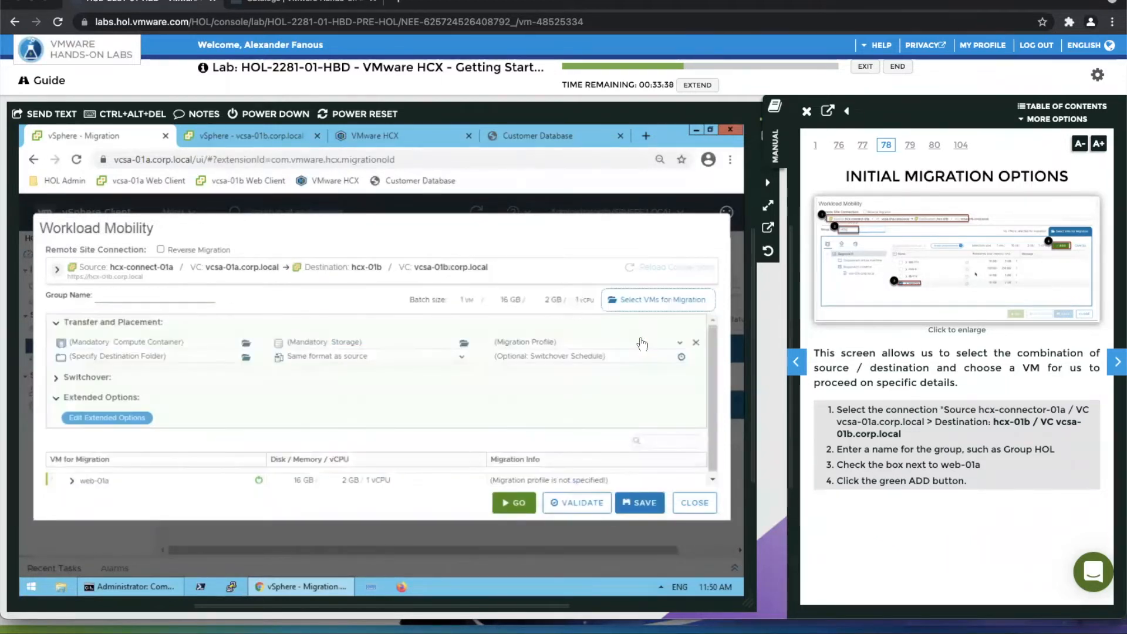
left_click(154, 293)
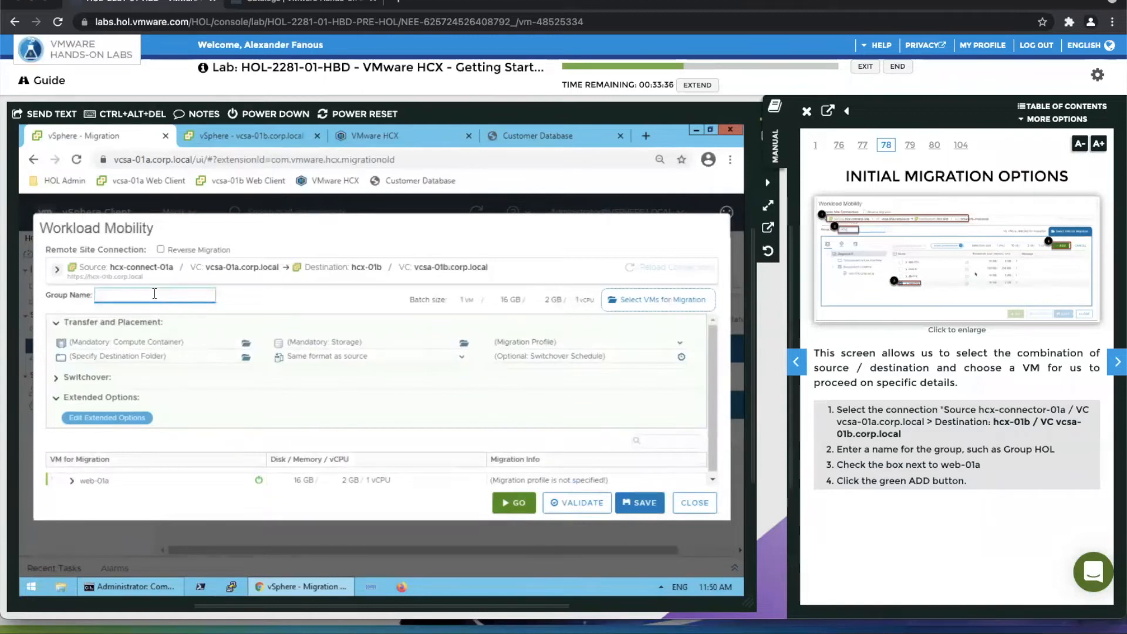
type("HOL-1")
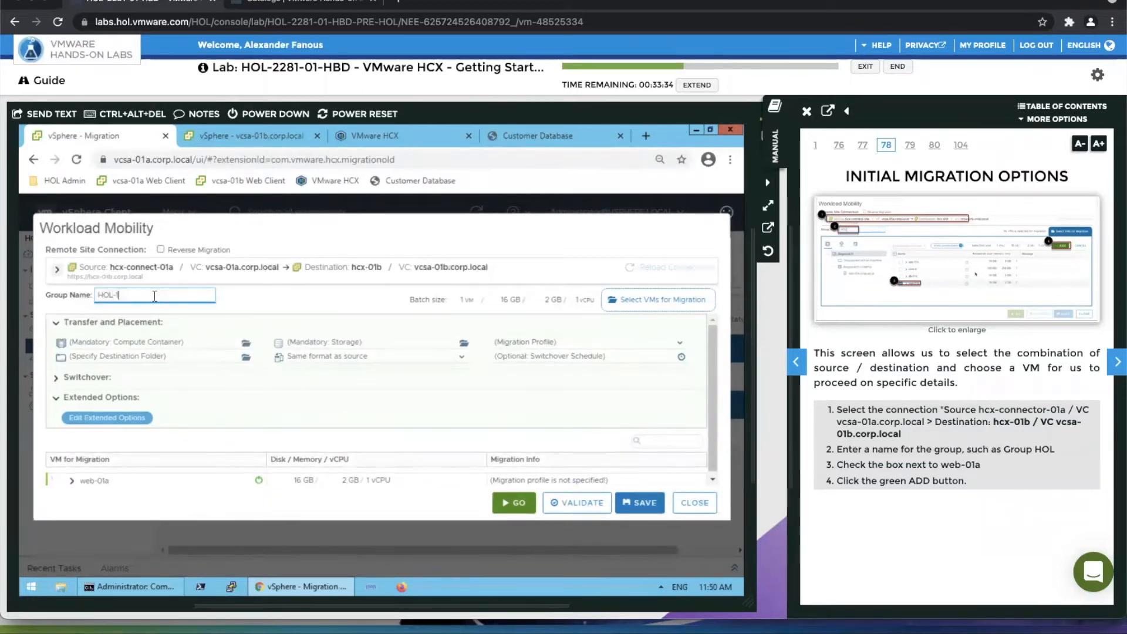
Set the destination compute container to esx-01b.corp.local and the destination folder to Discovered virtual machine.
left_click(136, 345)
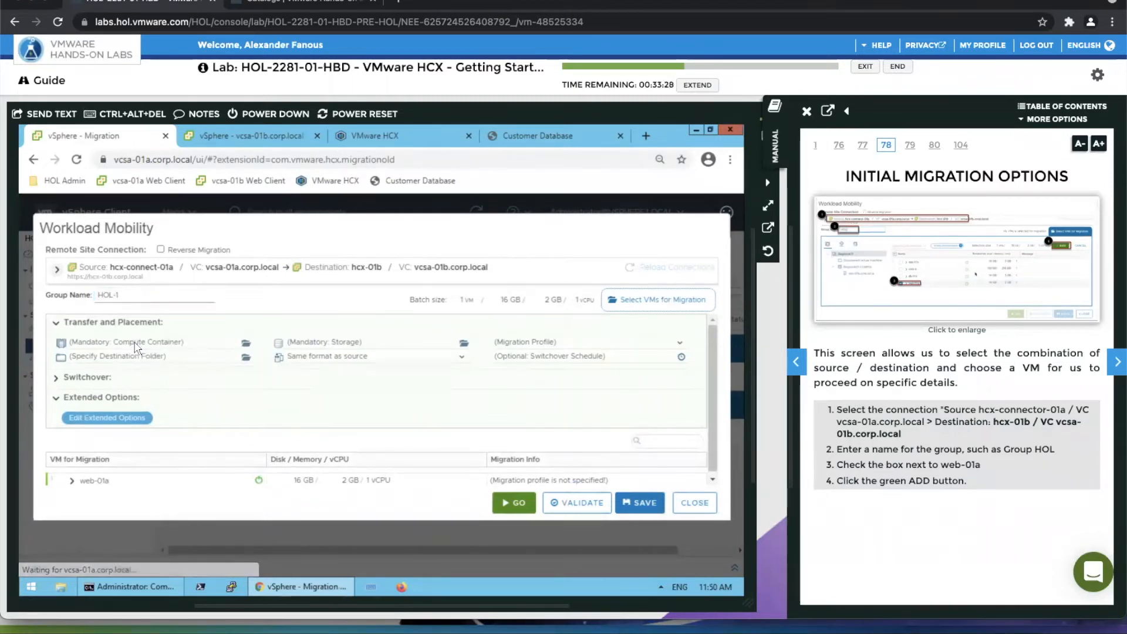
left_click(332, 336)
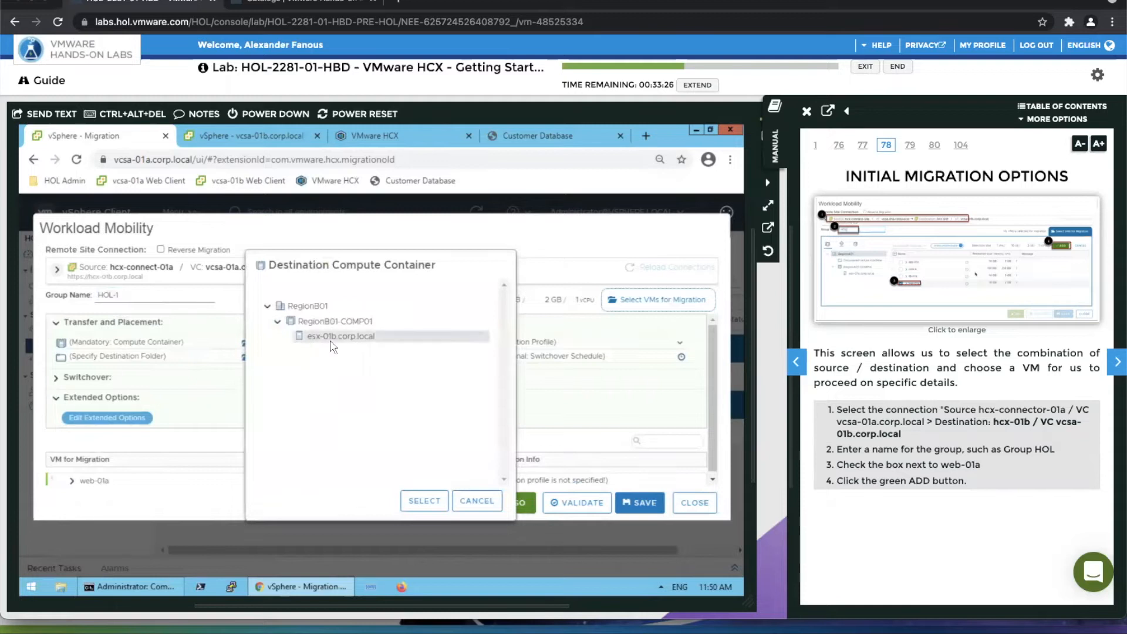
left_click(419, 501)
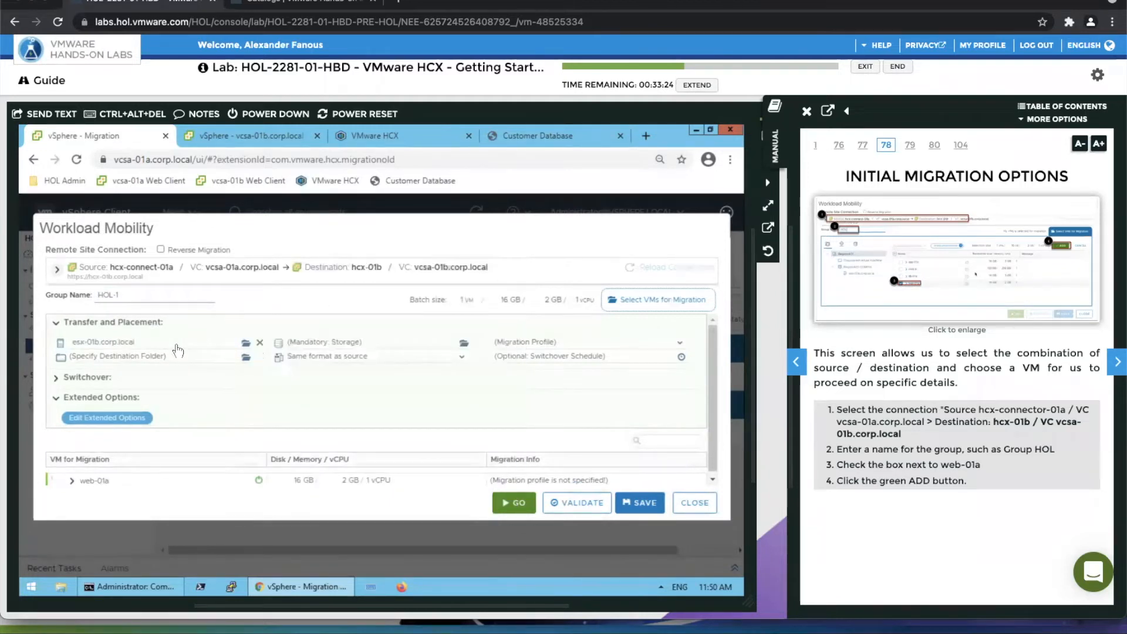
left_click(172, 359)
left_click(329, 320)
left_click(425, 501)
Set the destination storage to HCX-Datastore-B and the virtual disk format to Thin Provision.
left_click(324, 344)
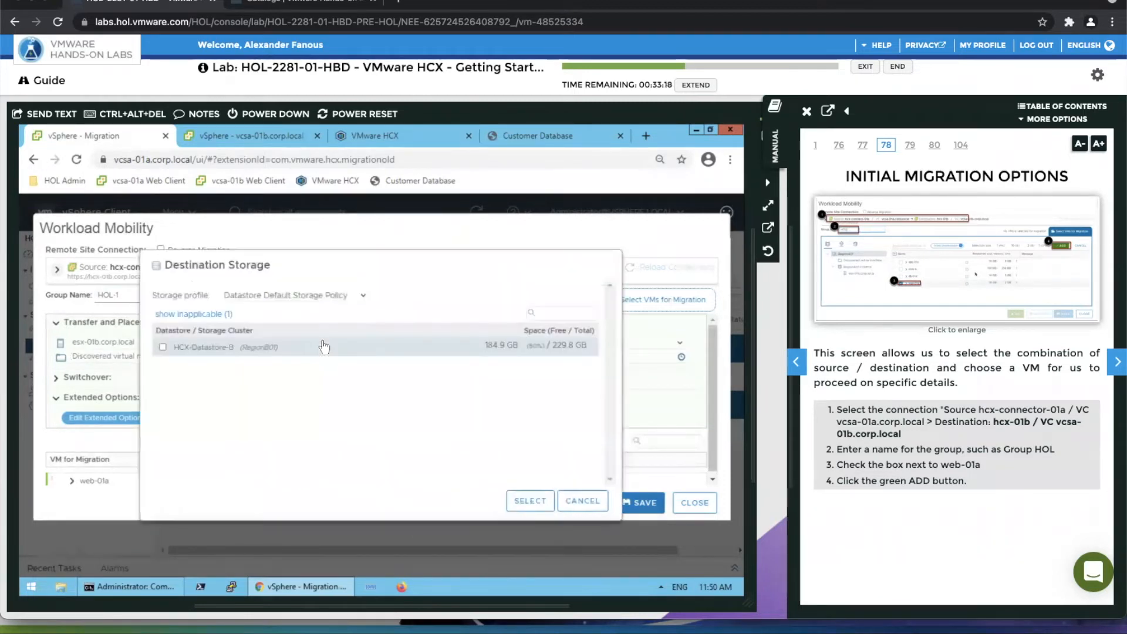
left_click(163, 348)
left_click(527, 503)
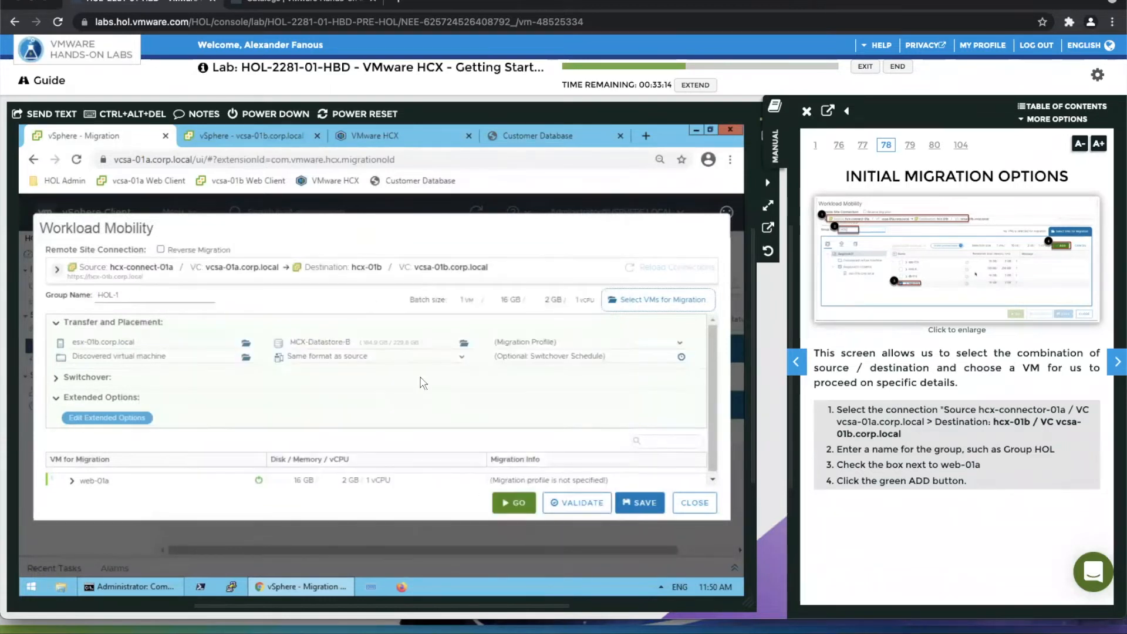
left_click(379, 357)
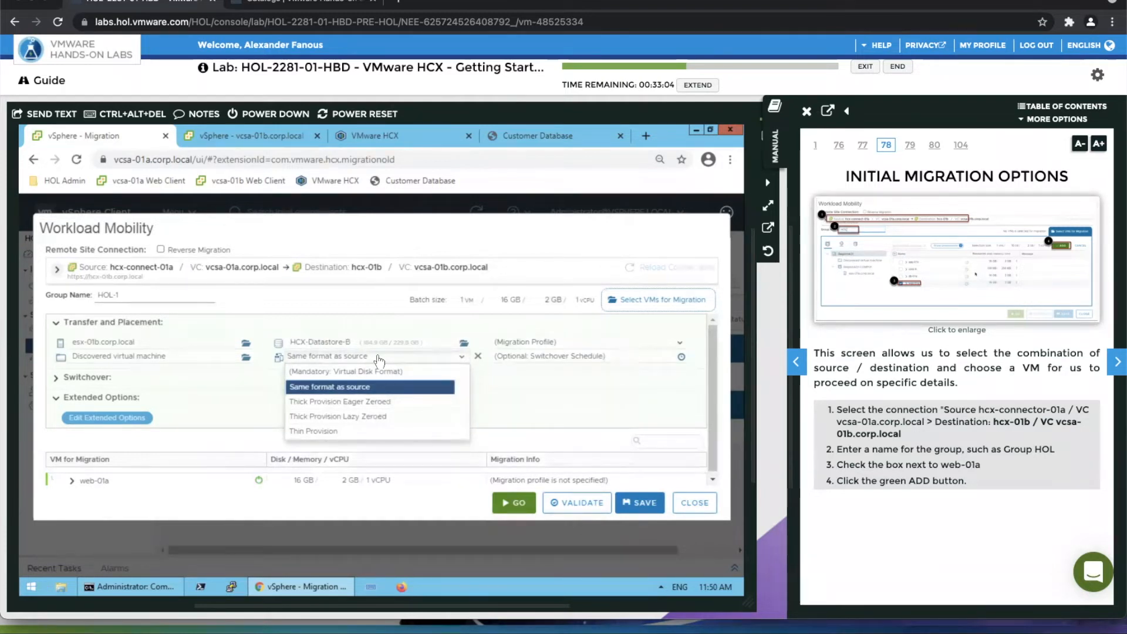
left_click(329, 433)
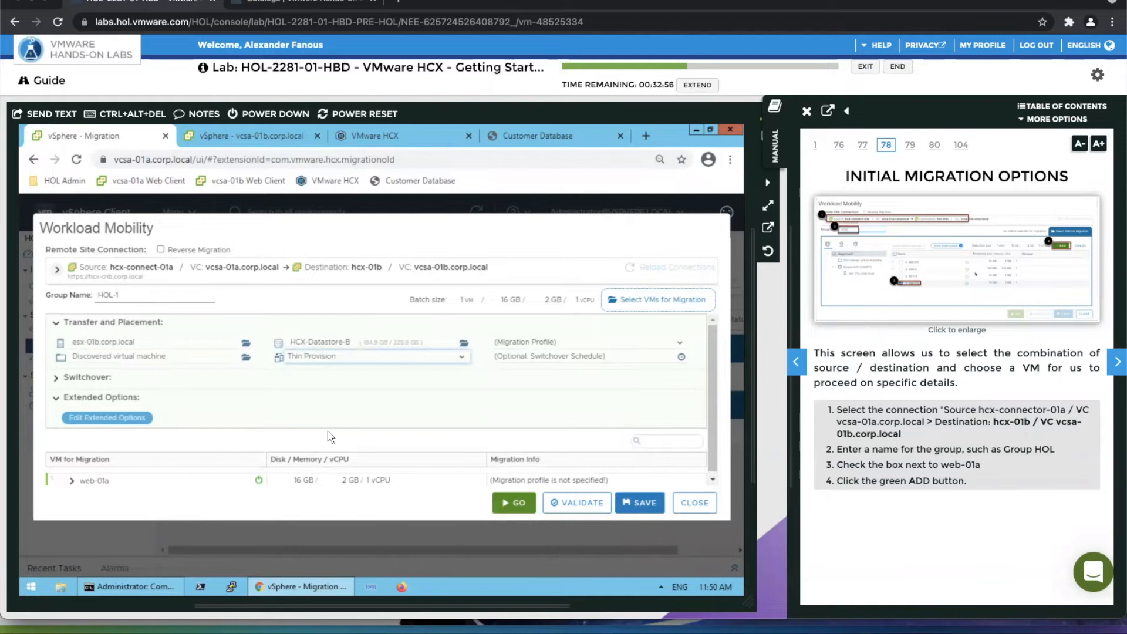
Set the migration profile to vMotion and look at the optional switchover schedule without applying one.
left_click(508, 345)
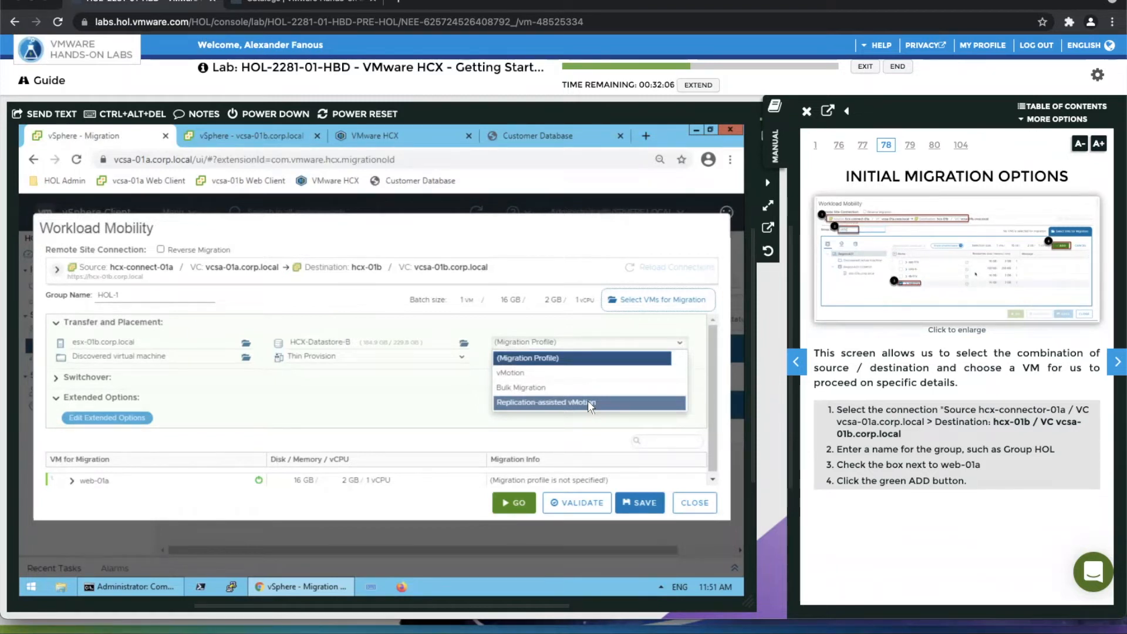
left_click(536, 376)
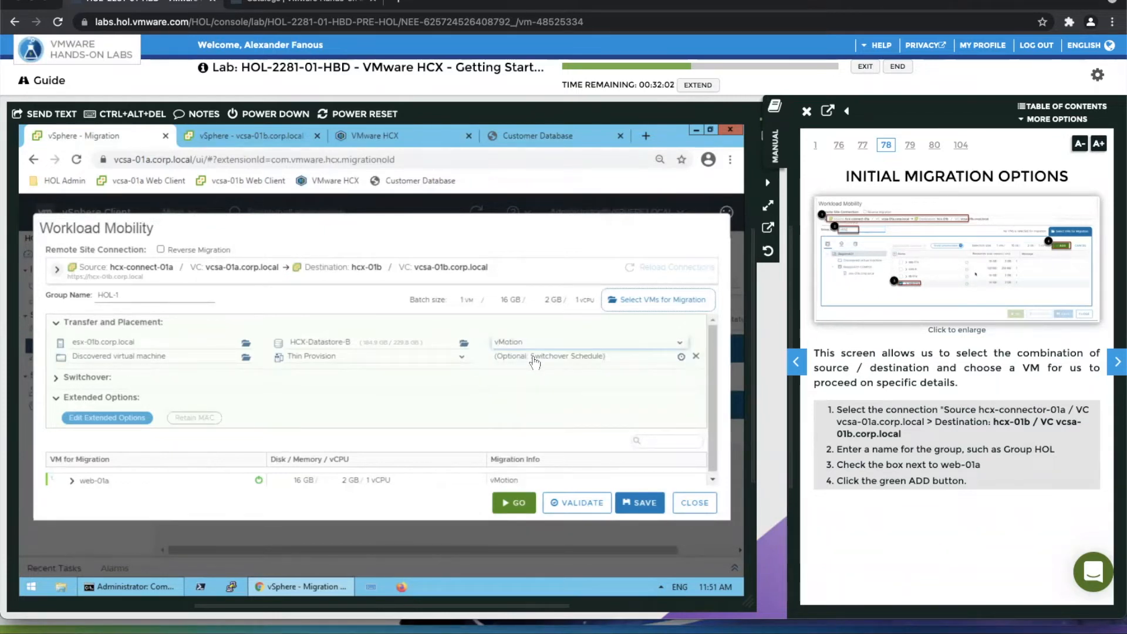
left_click(534, 359)
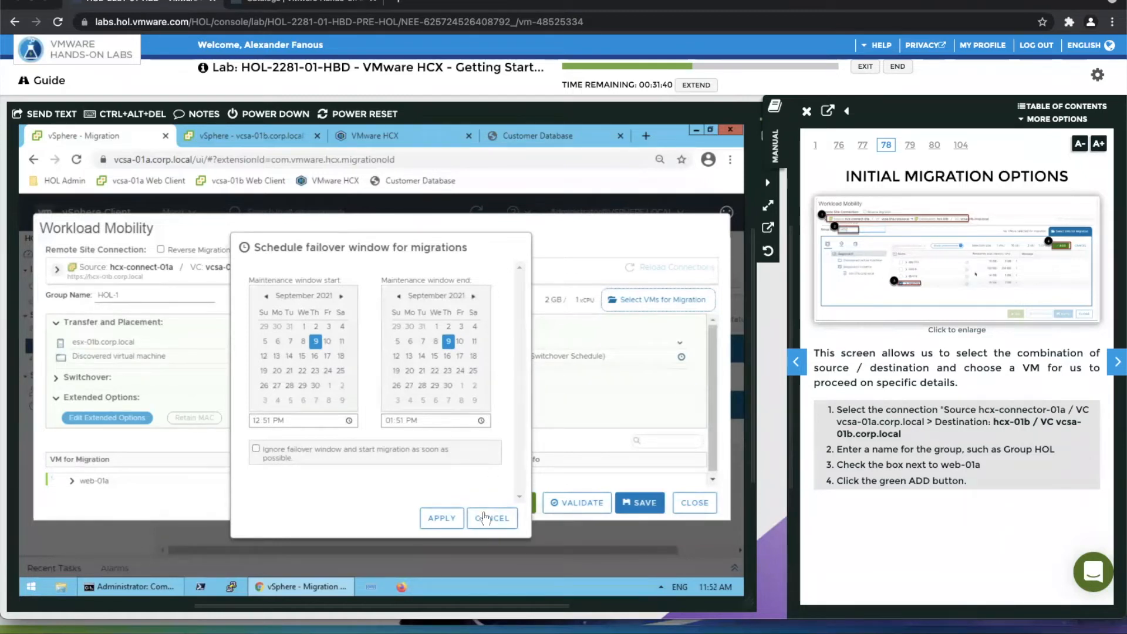
left_click(486, 518)
Review web-01a's placement and network adapter mapping, then validate and launch the HOL-1 migration.
scroll(415, 424, "down", 2)
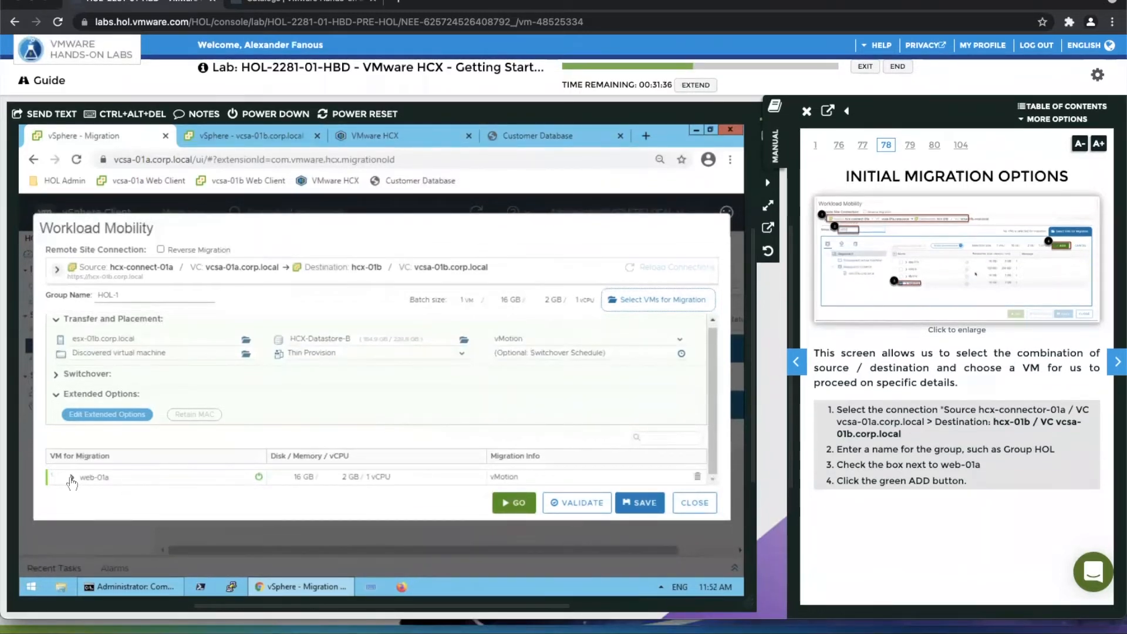
left_click(71, 478)
scroll(144, 472, "down", 3)
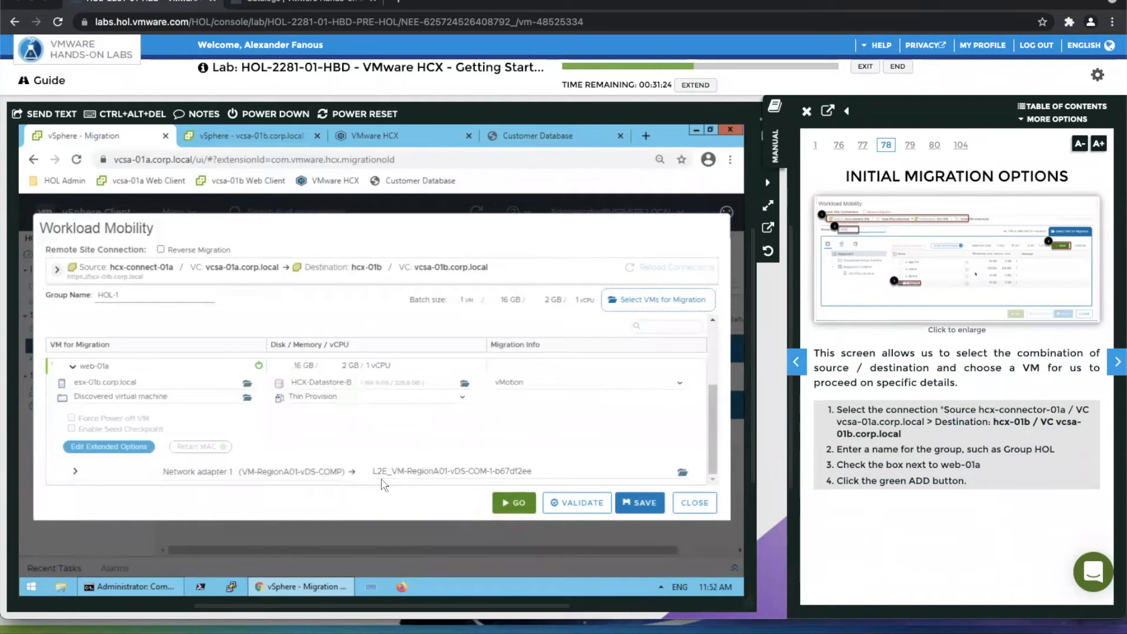
left_click(560, 504)
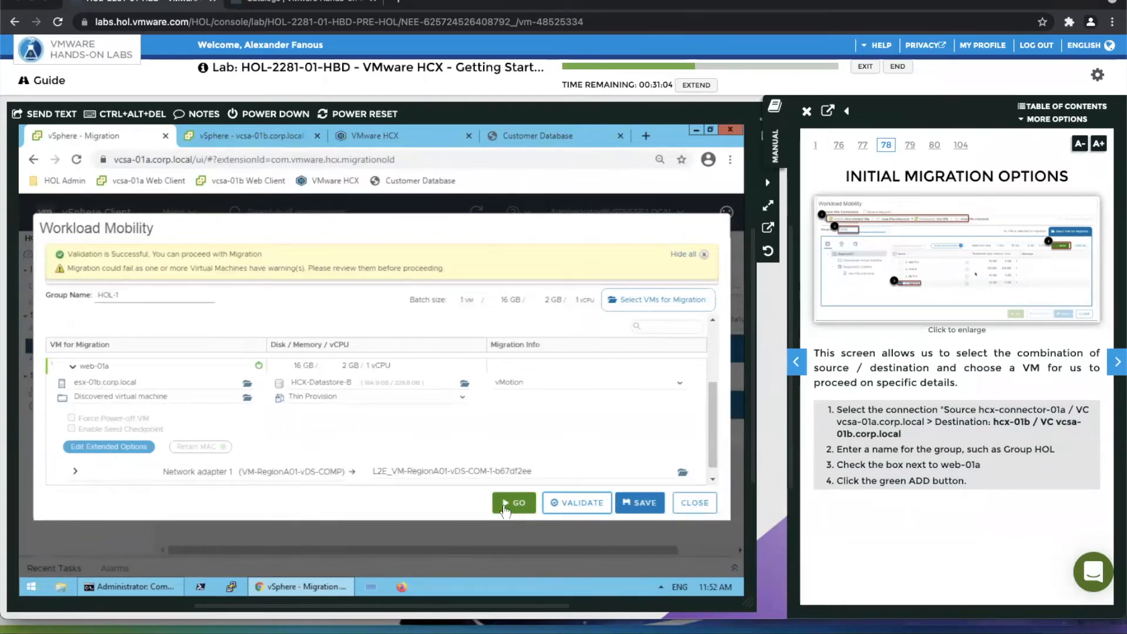
left_click(503, 508)
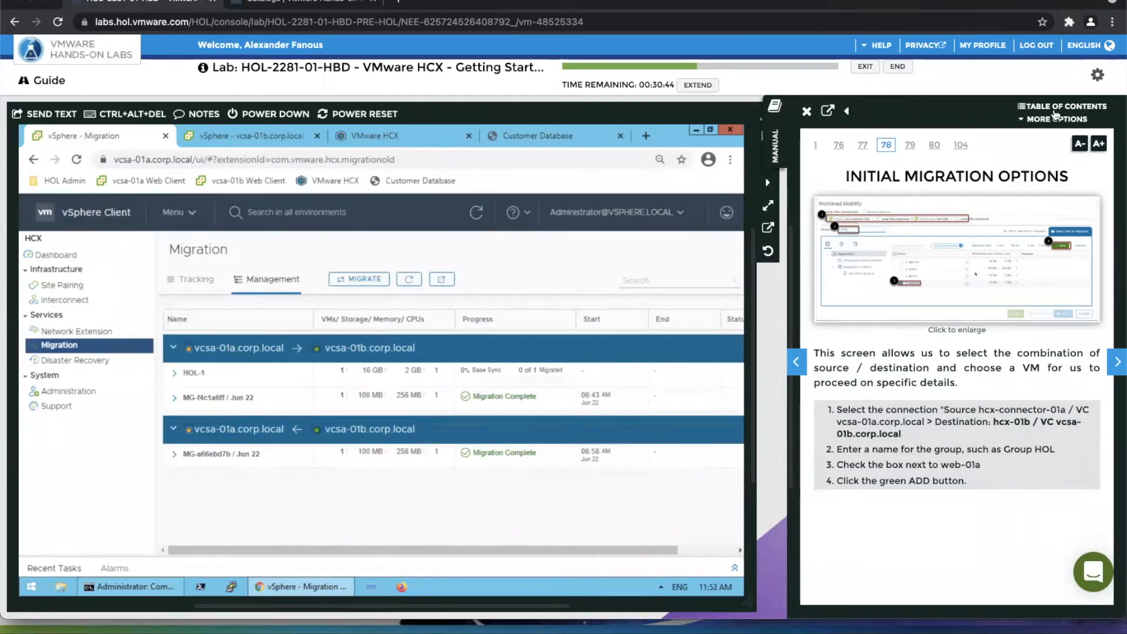
Navigate the lab manual's contents to Site Pairing Options under Module 1's HCX Site Pairing and launch the interactive HCX mesh setup simulation.
left_click(1053, 108)
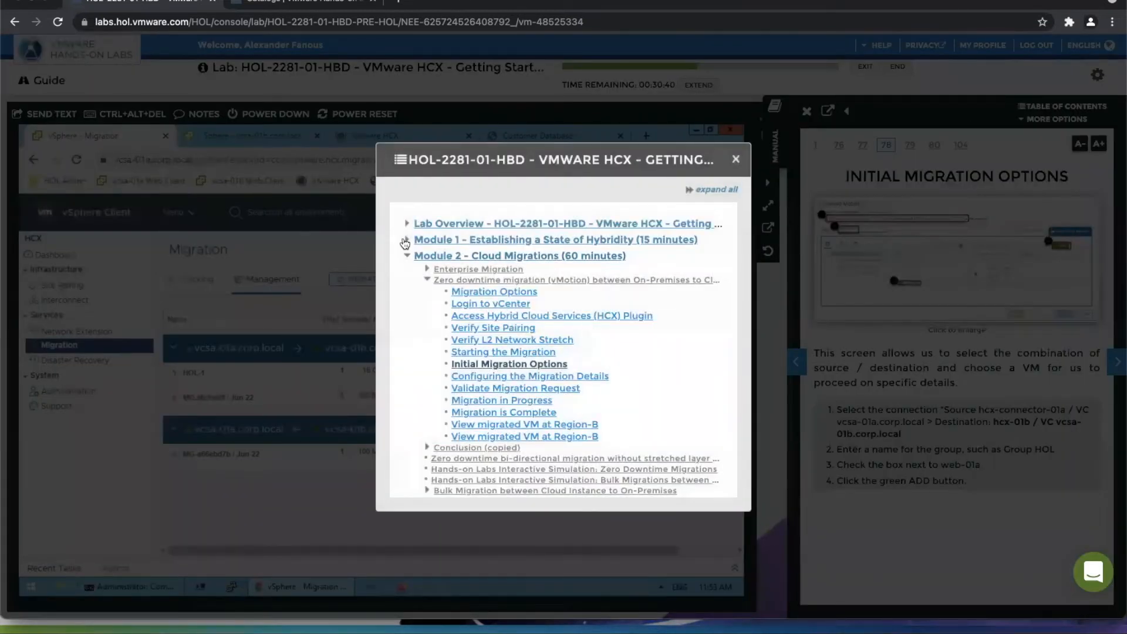
left_click(407, 240)
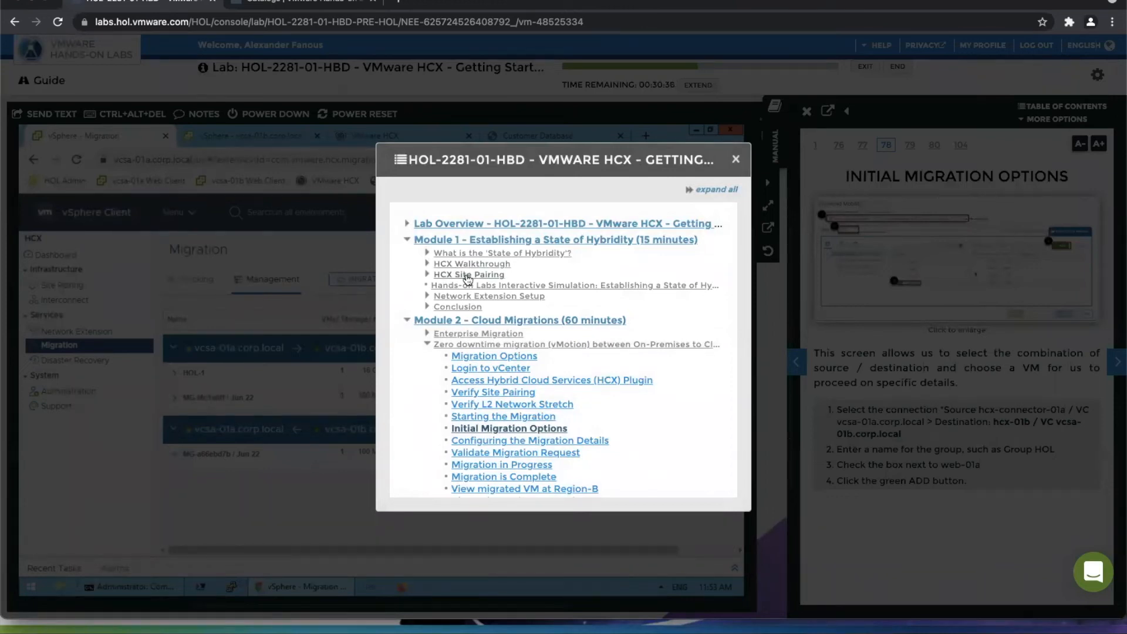
left_click(468, 275)
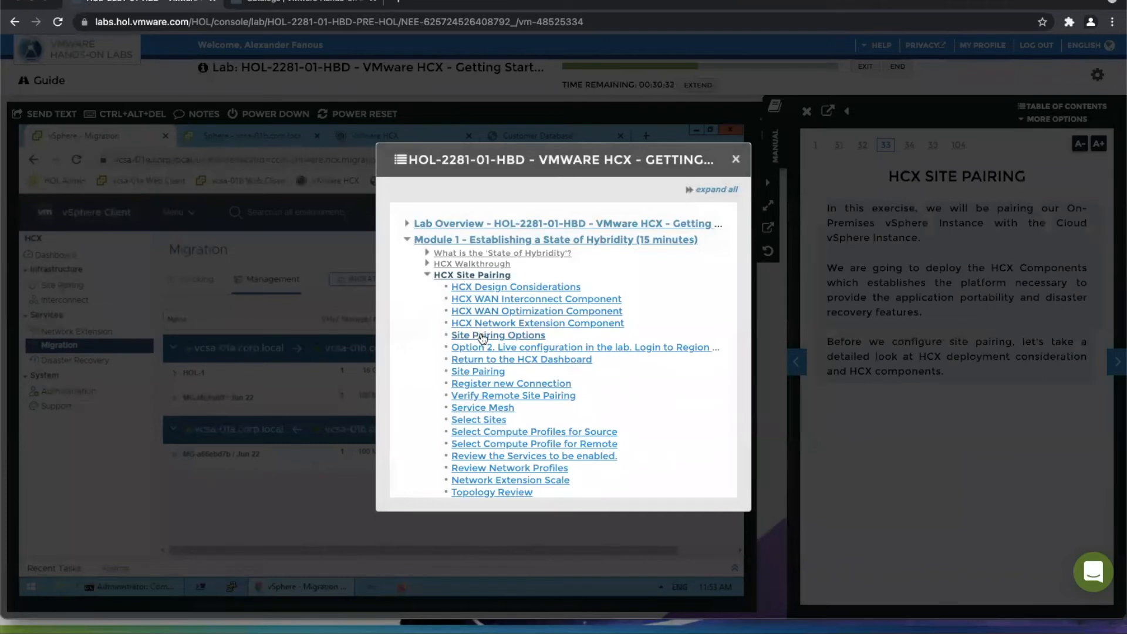
left_click(487, 335)
left_click(736, 159)
left_click(881, 443)
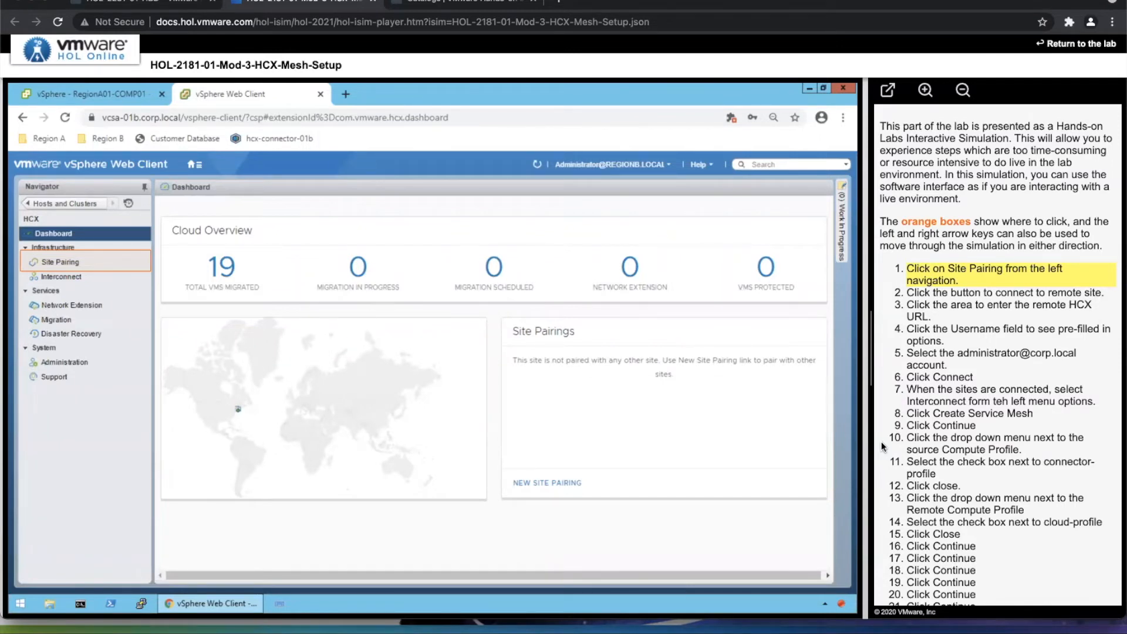
In the simulation's Site Pairing page, connect to the remote site hcx-cloud-01a.corp.local using the saved corp.local administrator account.
left_click(69, 261)
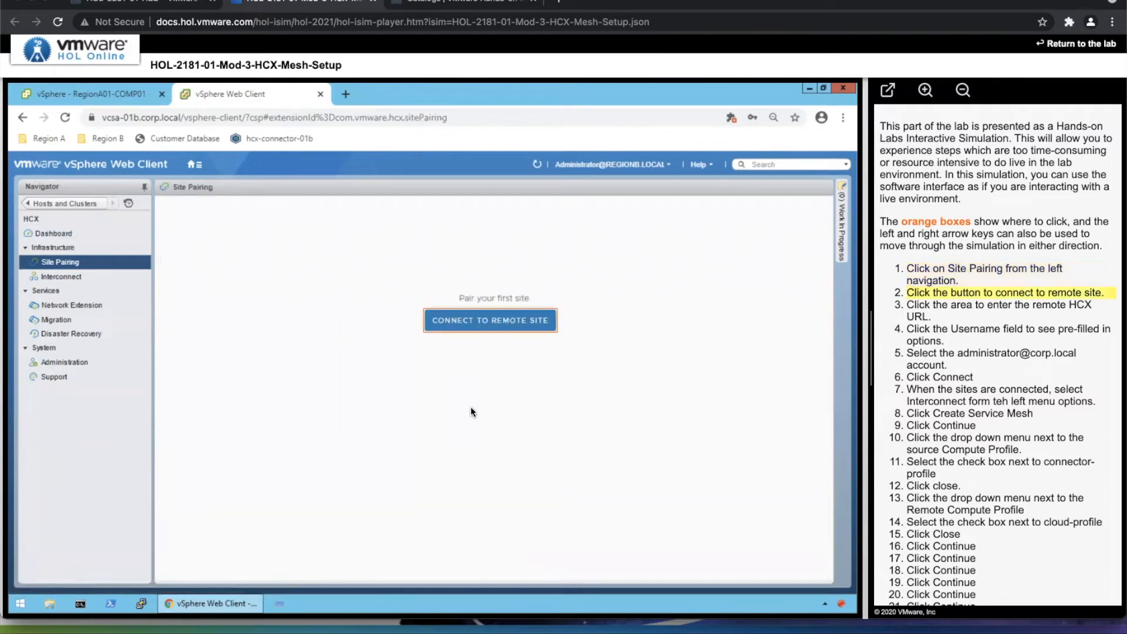
left_click(473, 325)
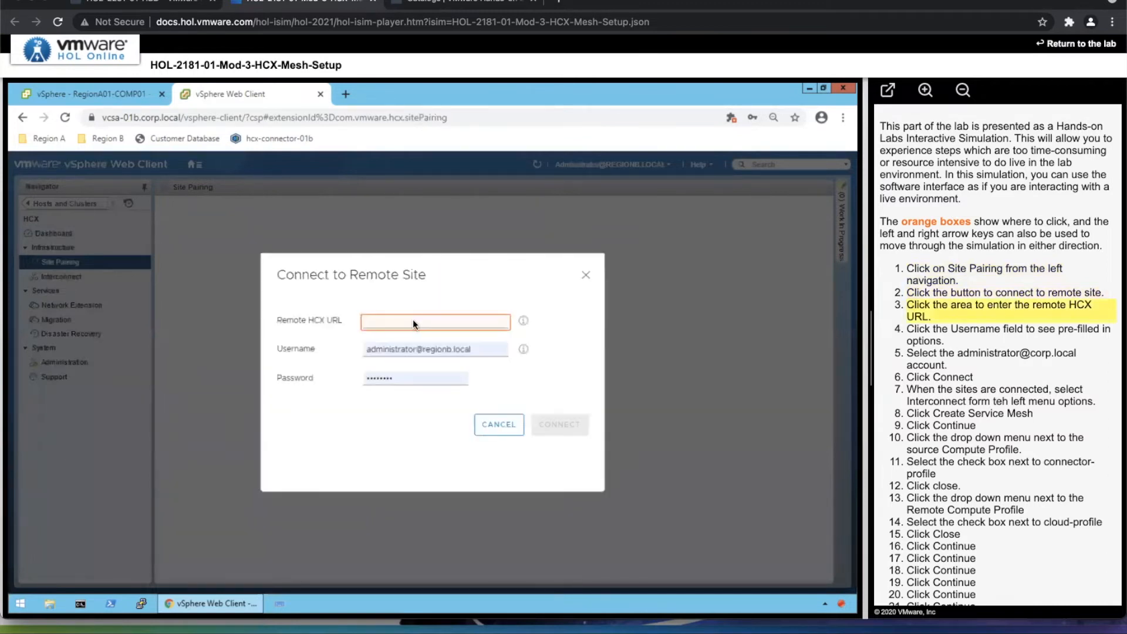
left_click(413, 319)
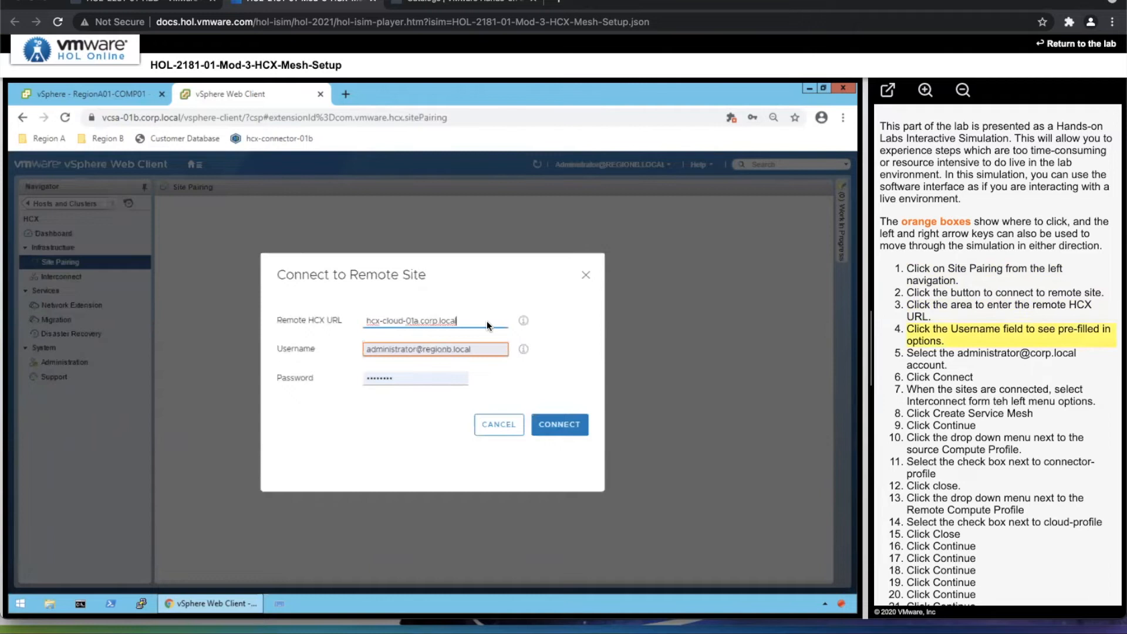
left_click(480, 350)
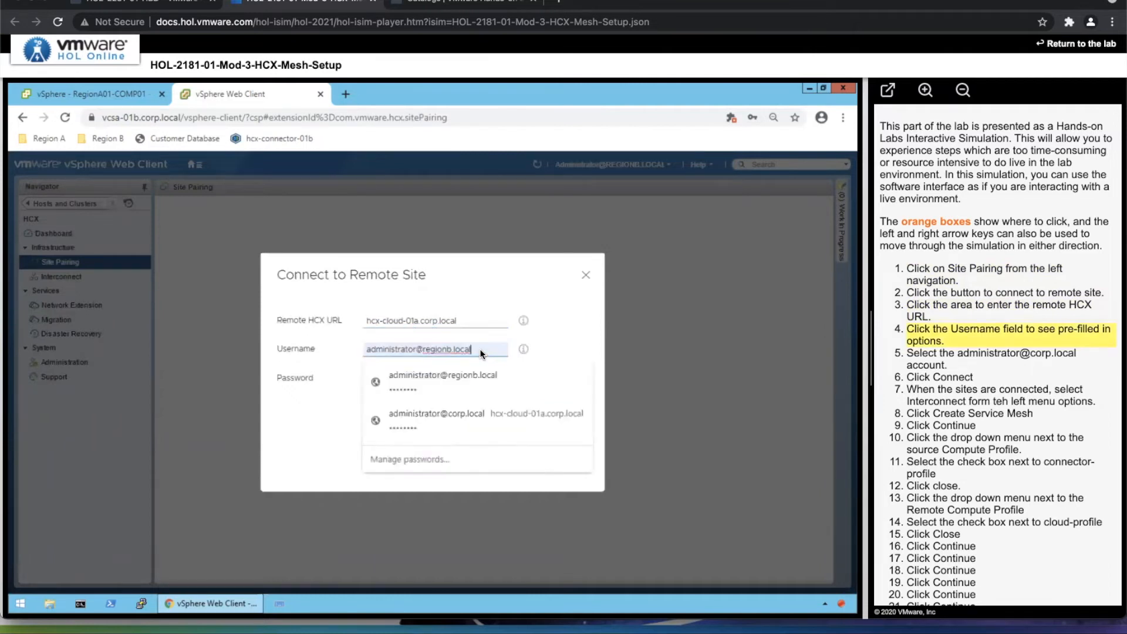
left_click(452, 418)
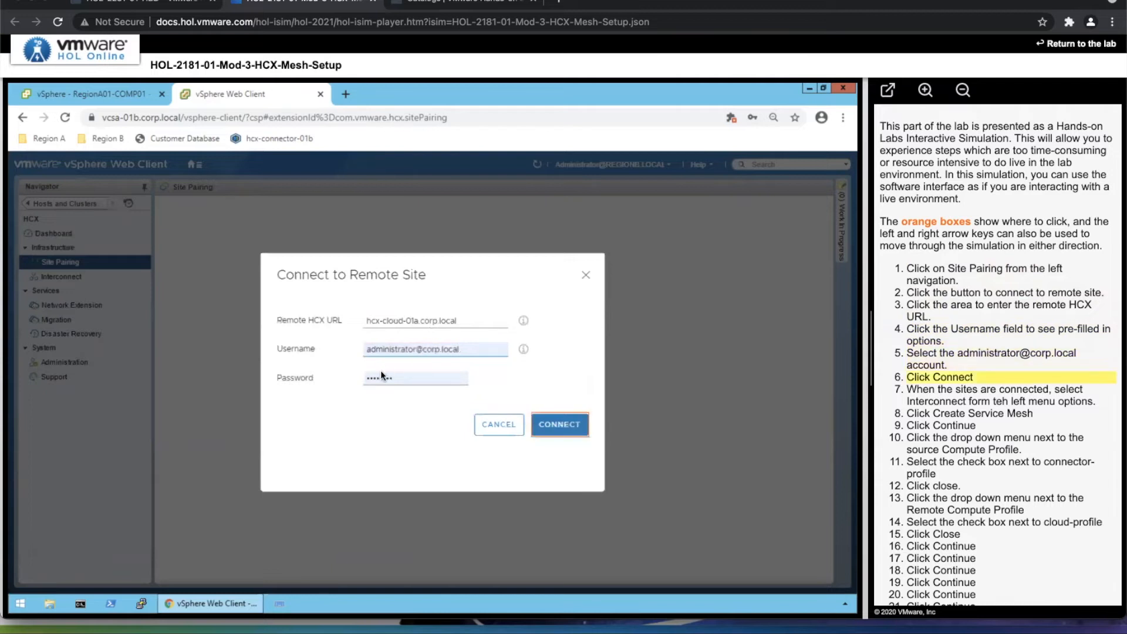
left_click(585, 432)
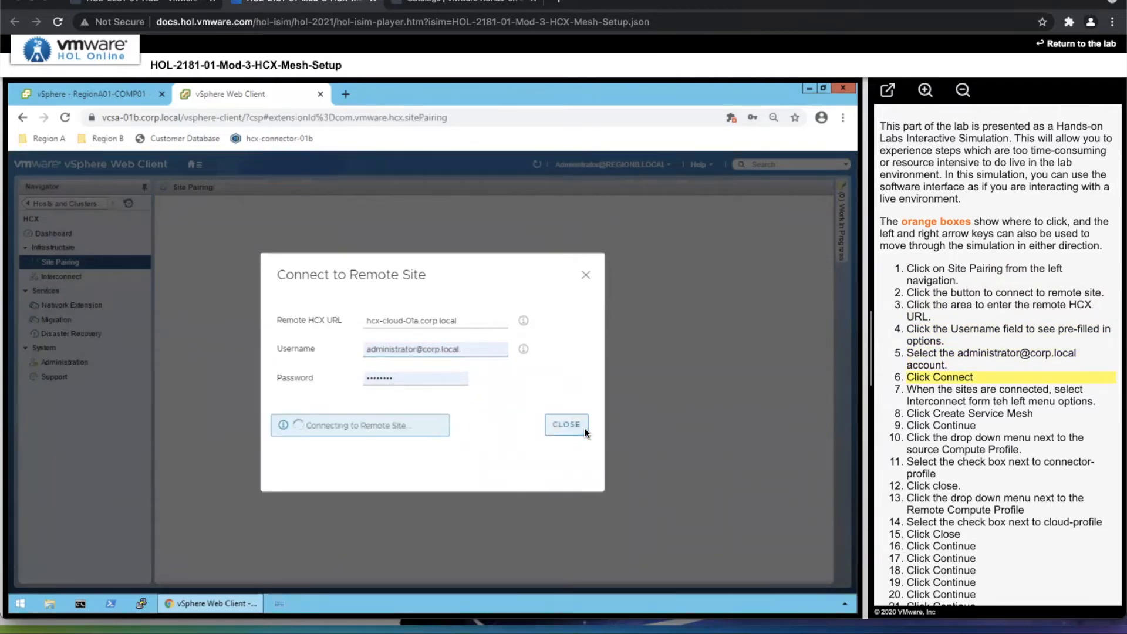
Close the completed remote site connection and begin an Interconnect service mesh between hcx-connector-01b and hcx-cloud-01a.
left_click(566, 424)
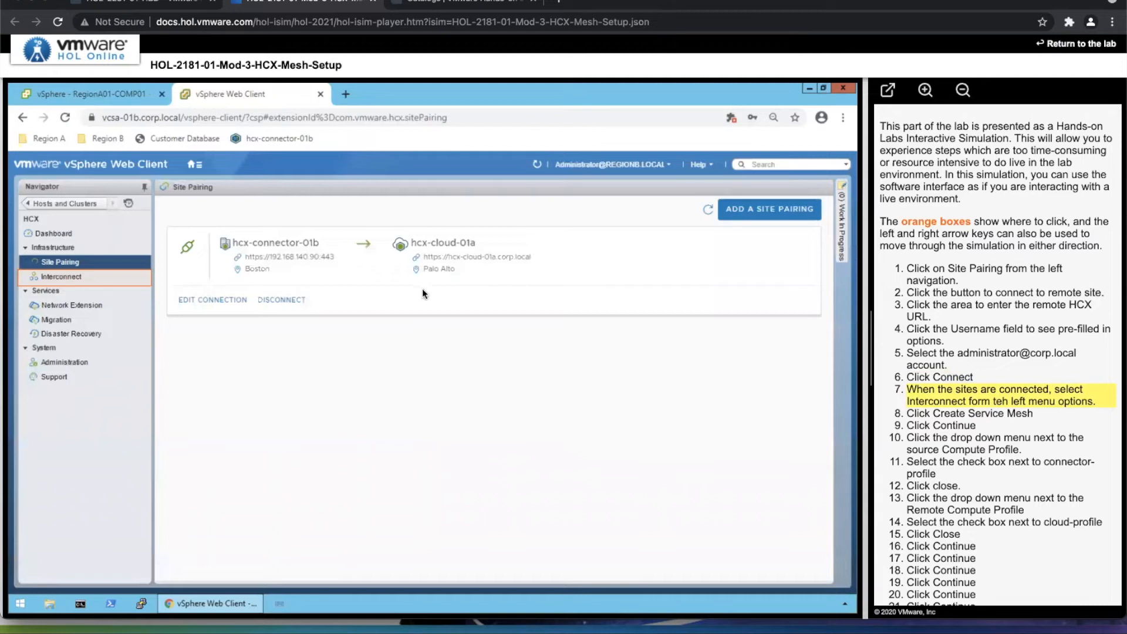
left_click(93, 280)
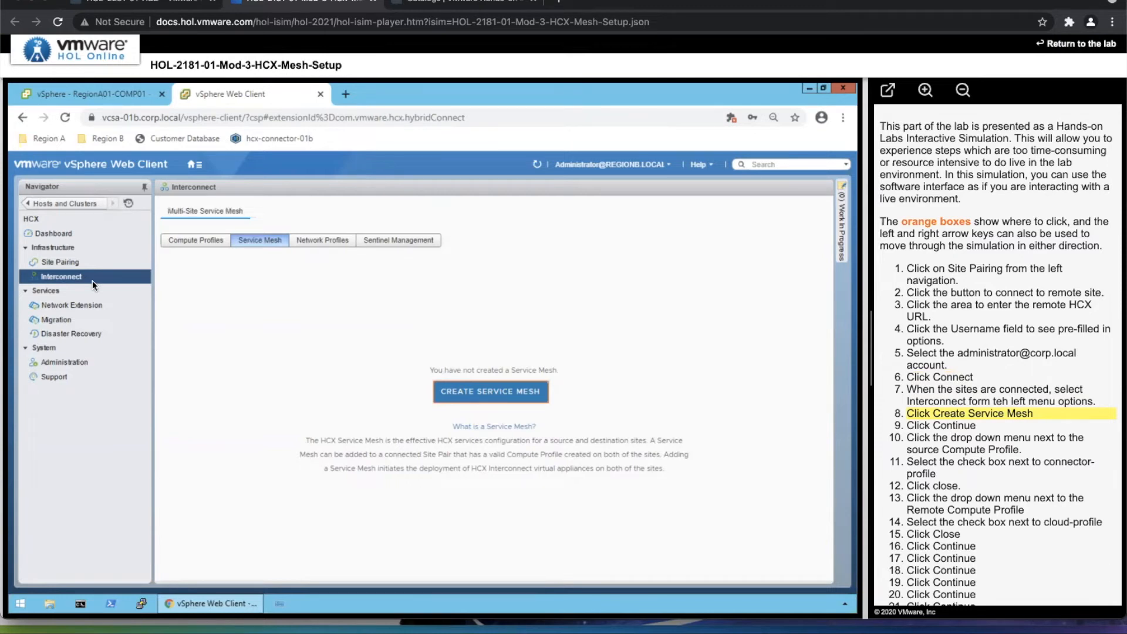
left_click(502, 392)
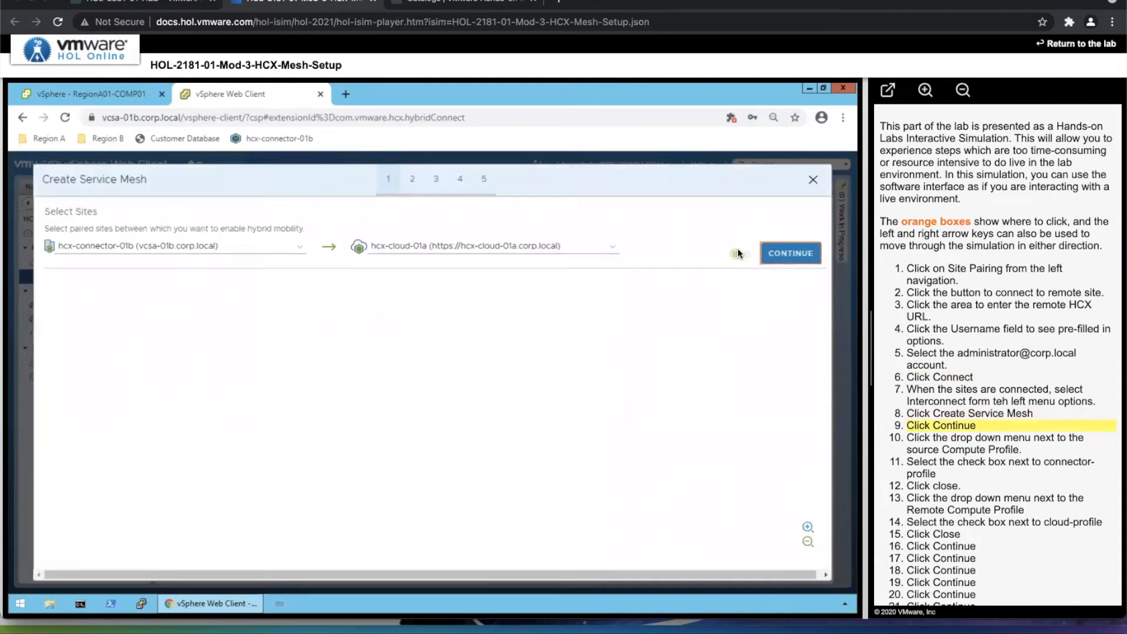
left_click(789, 255)
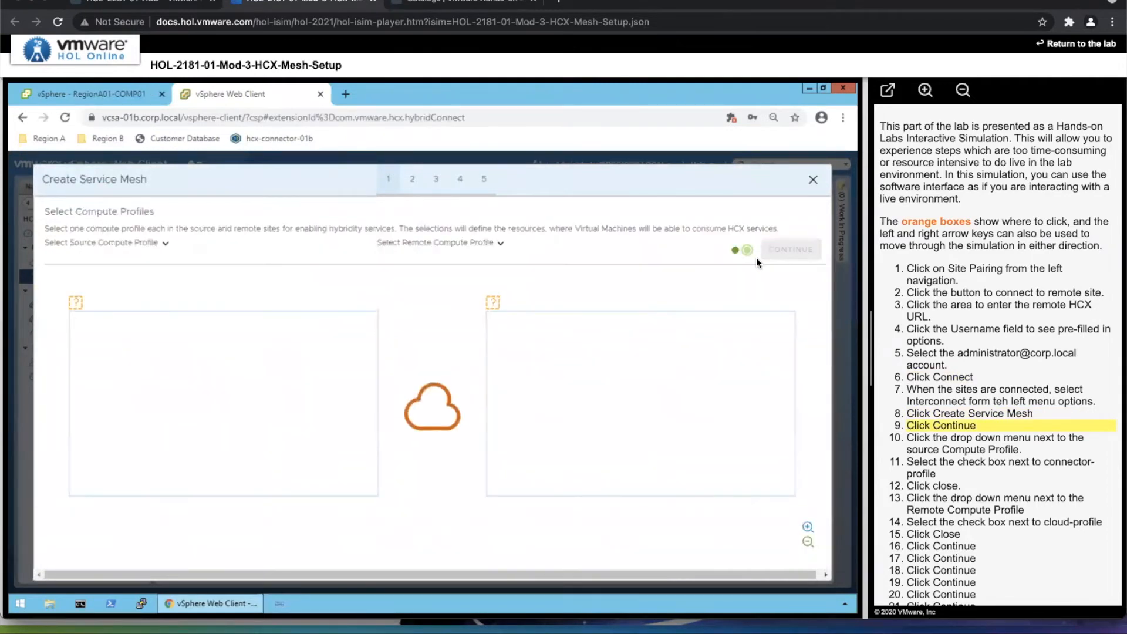
Choose connector-profile as the service mesh's source compute profile and cloud-profile as its remote compute profile.
left_click(166, 244)
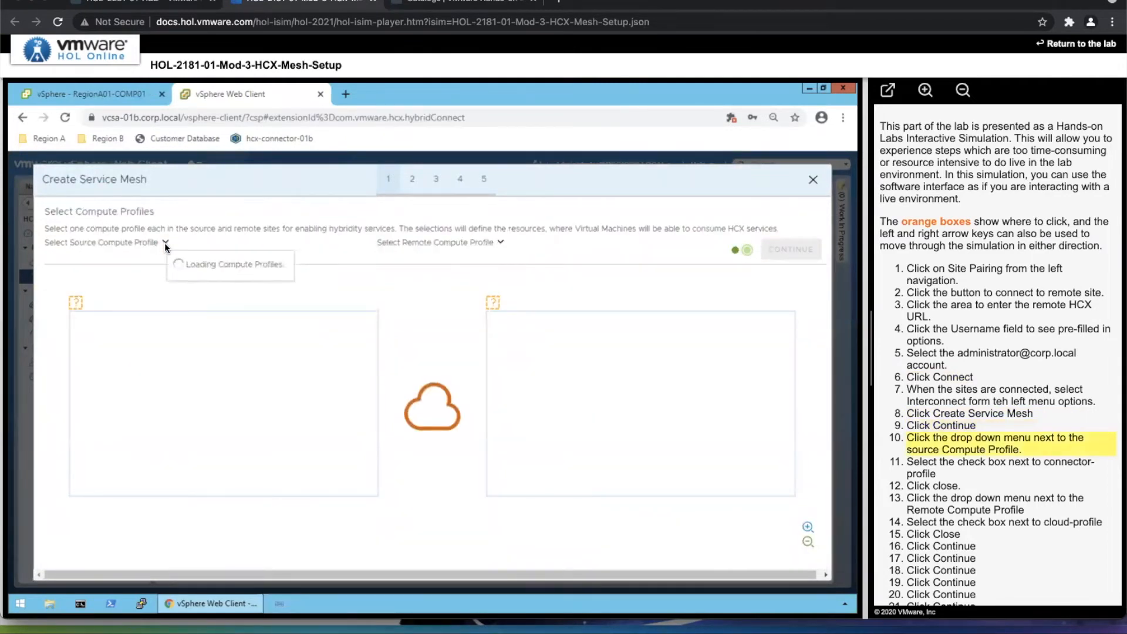
left_click(191, 278)
left_click(231, 302)
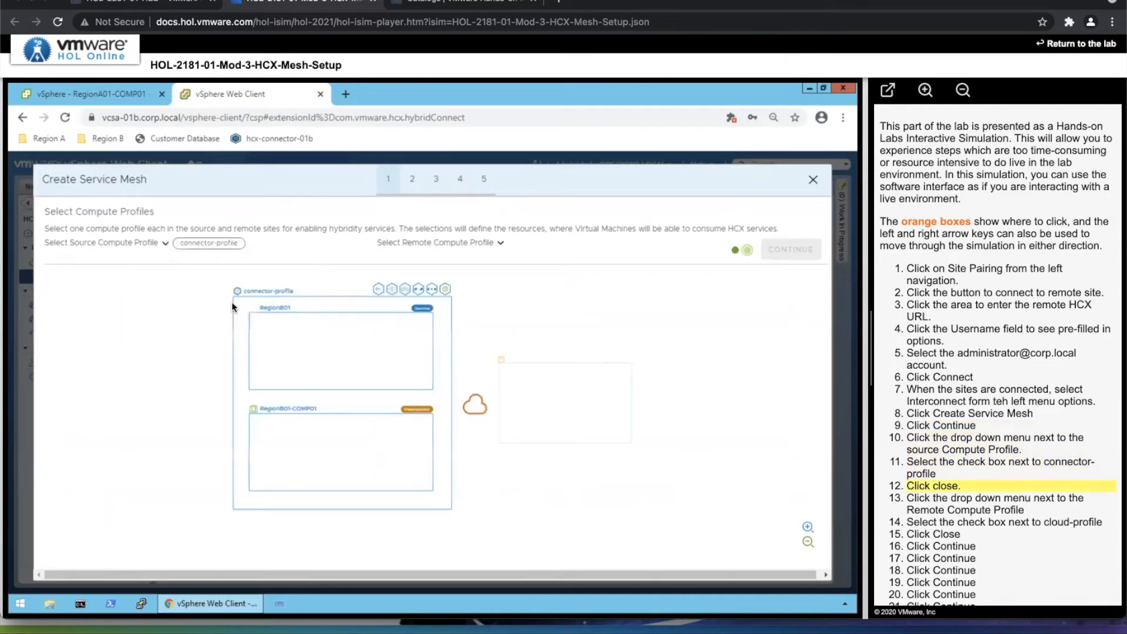
left_click(500, 241)
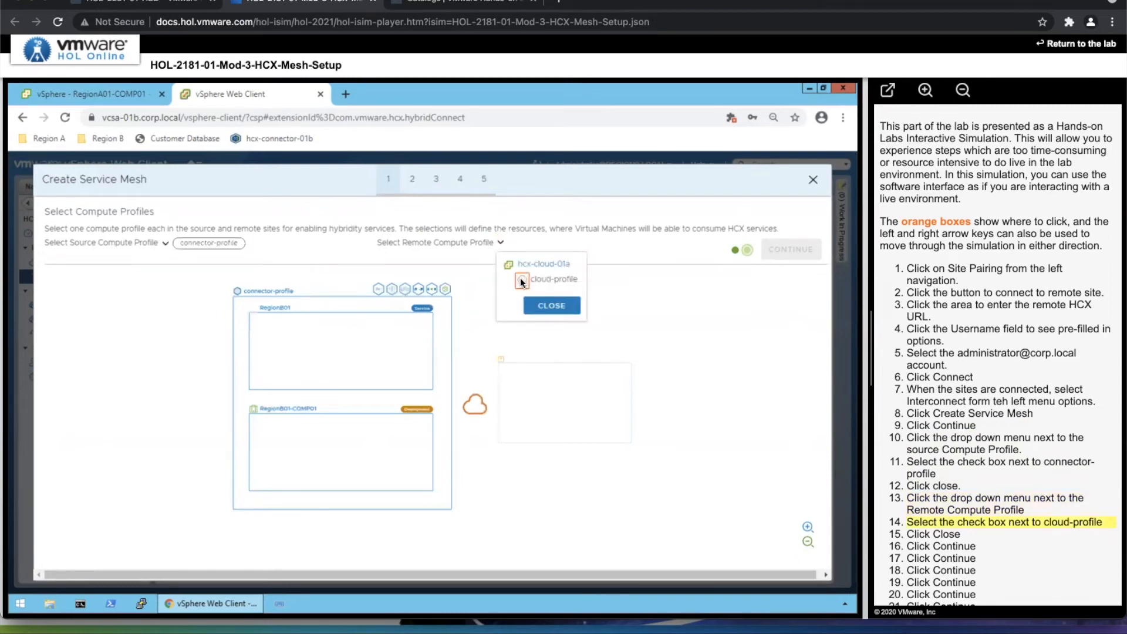
left_click(521, 280)
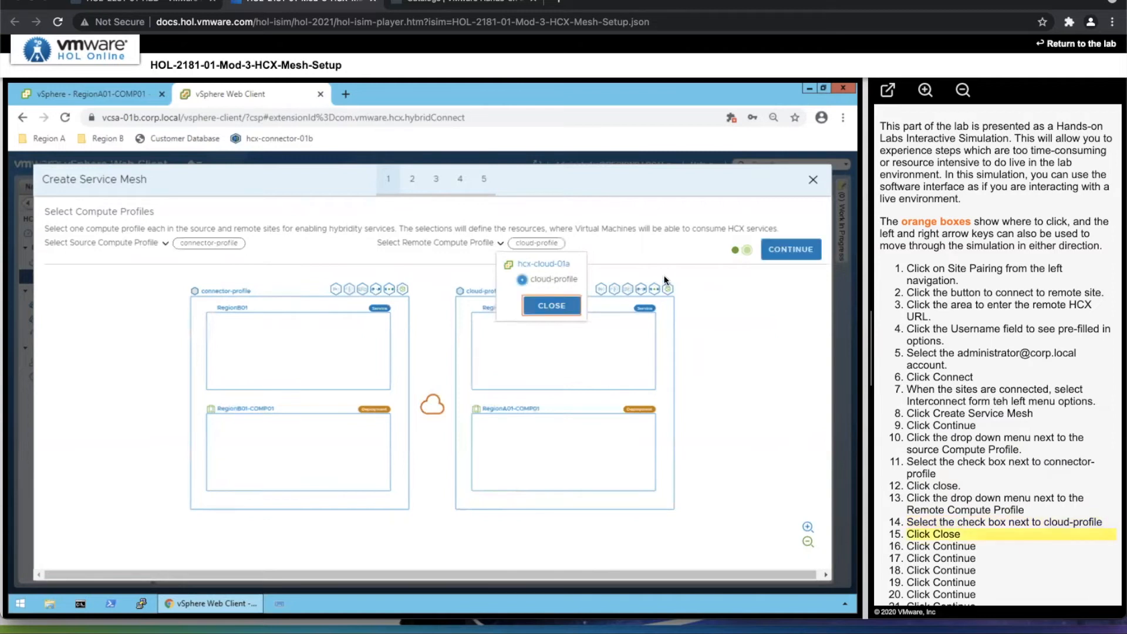
left_click(539, 305)
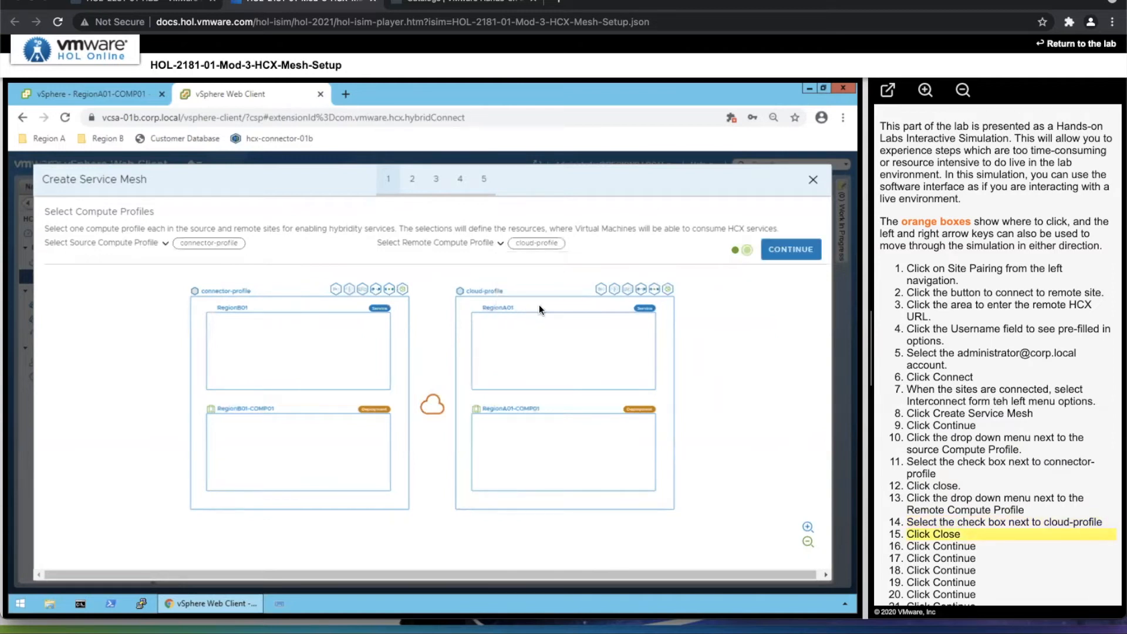
left_click(788, 251)
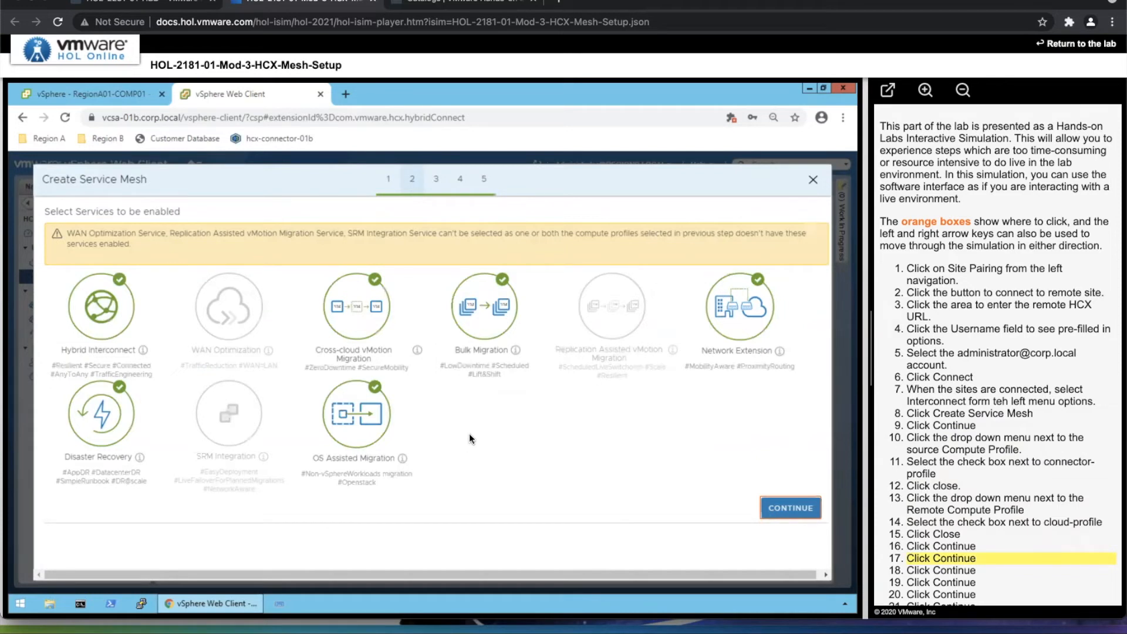
Accept the default services, uplink networks, extension appliance scale and traffic engineering settings, and proceed past the topology preview.
left_click(772, 513)
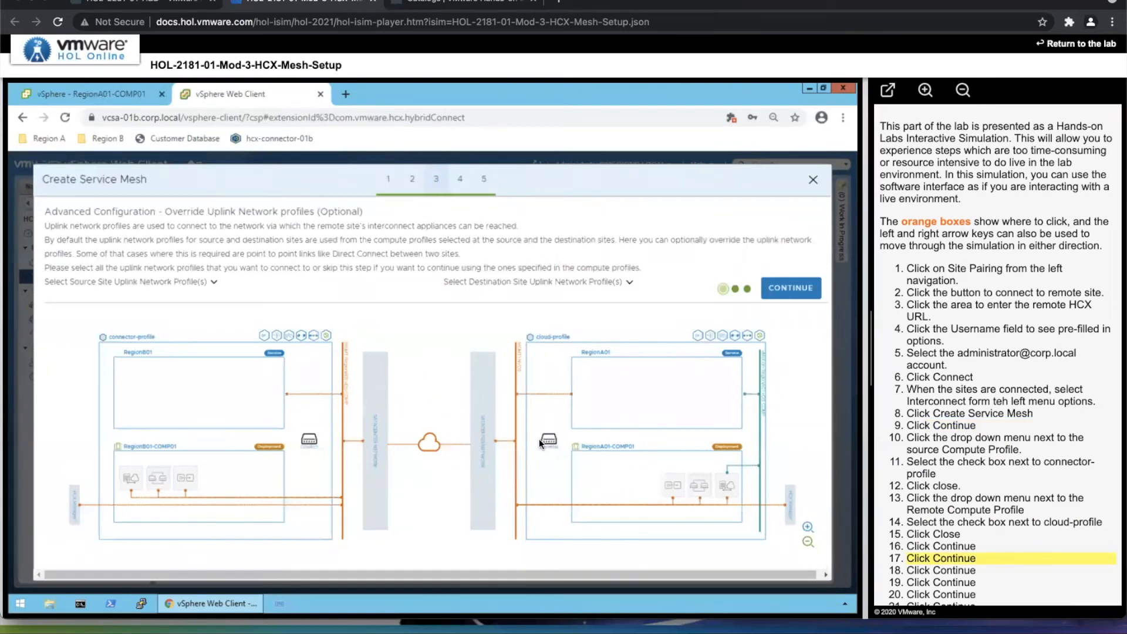
key("Right")
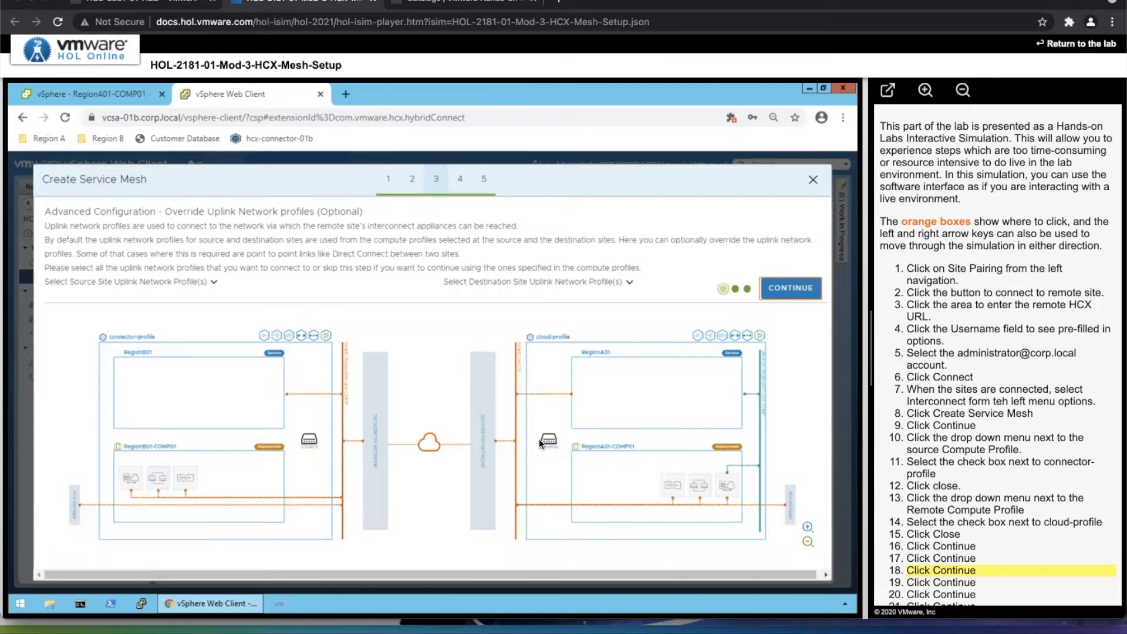
left_click(787, 293)
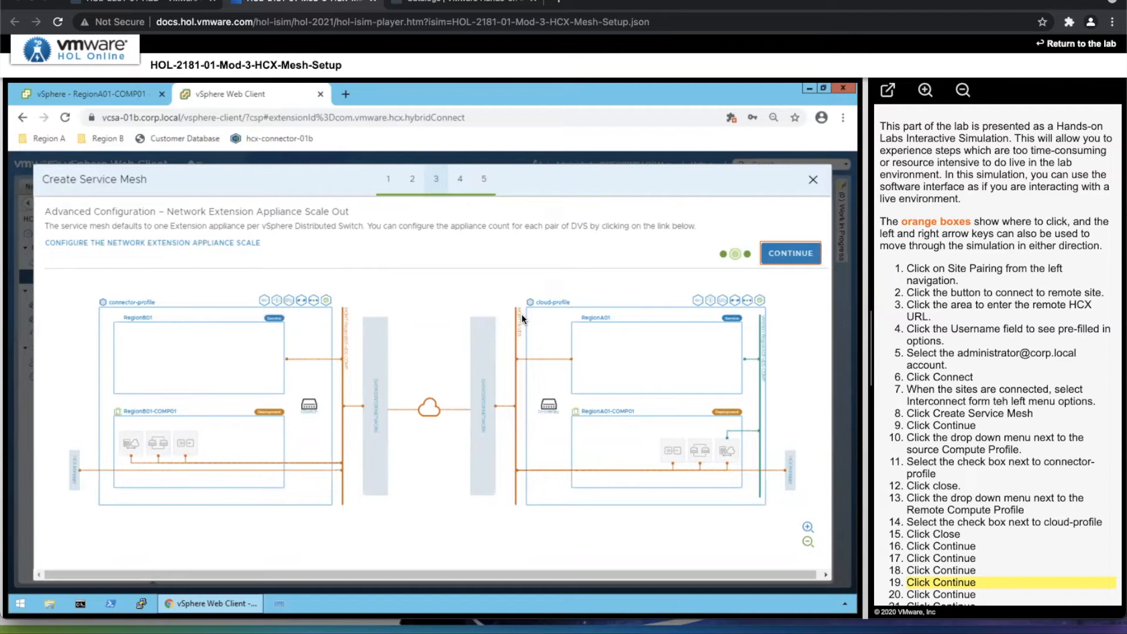
left_click(798, 256)
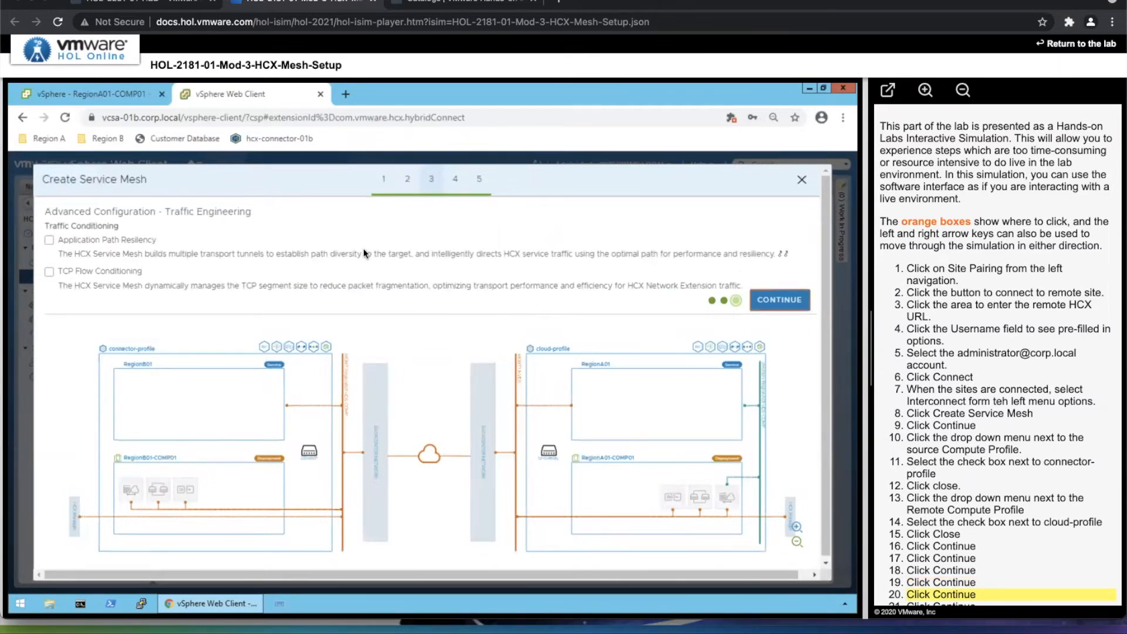
left_click(787, 301)
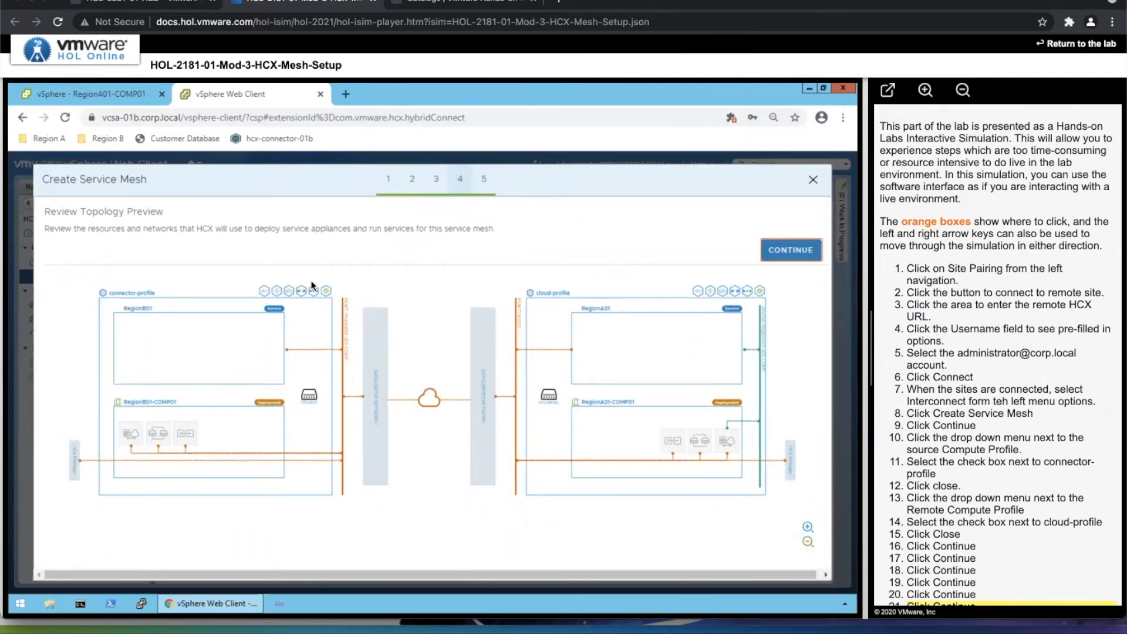
left_click(769, 257)
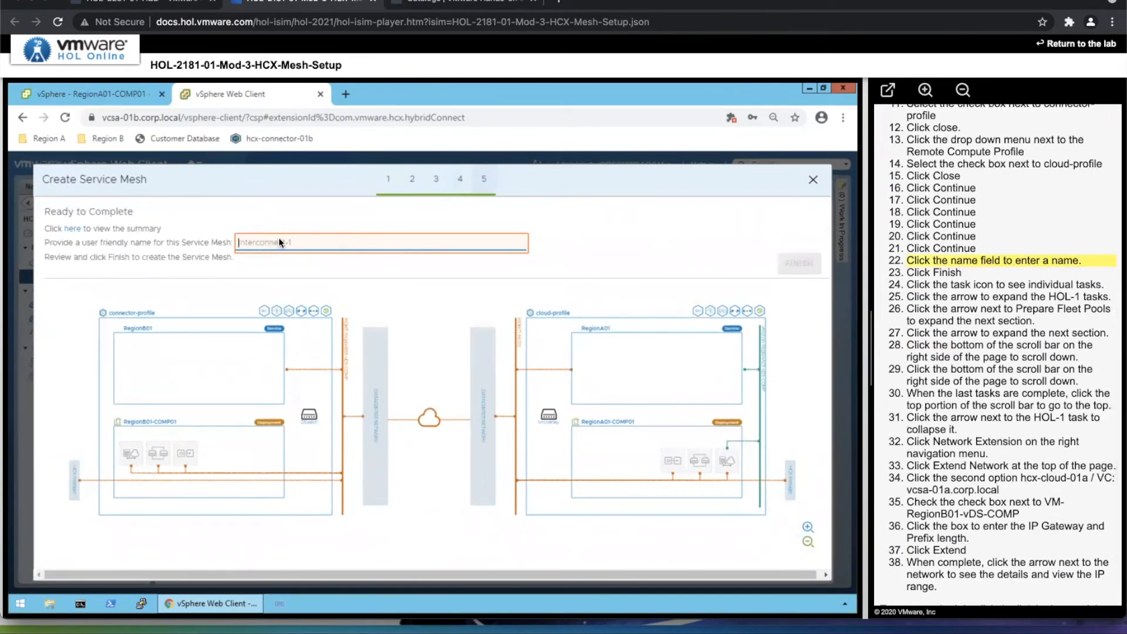
Name the service mesh HOL-1 and finish creating it.
left_click(280, 243)
type("HOL-1")
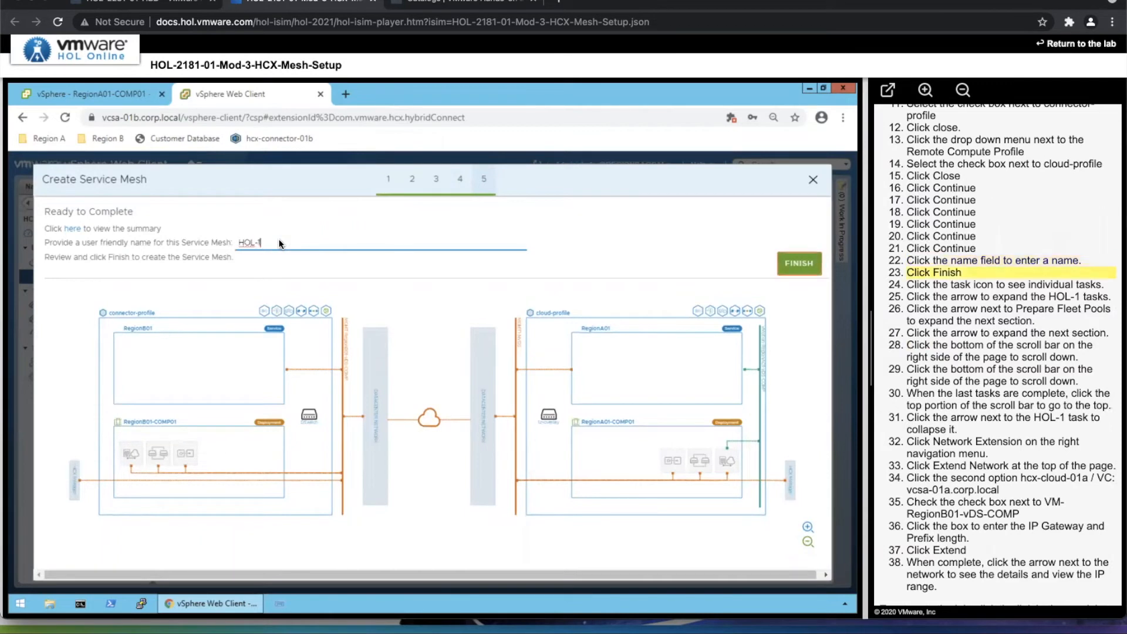
left_click(811, 265)
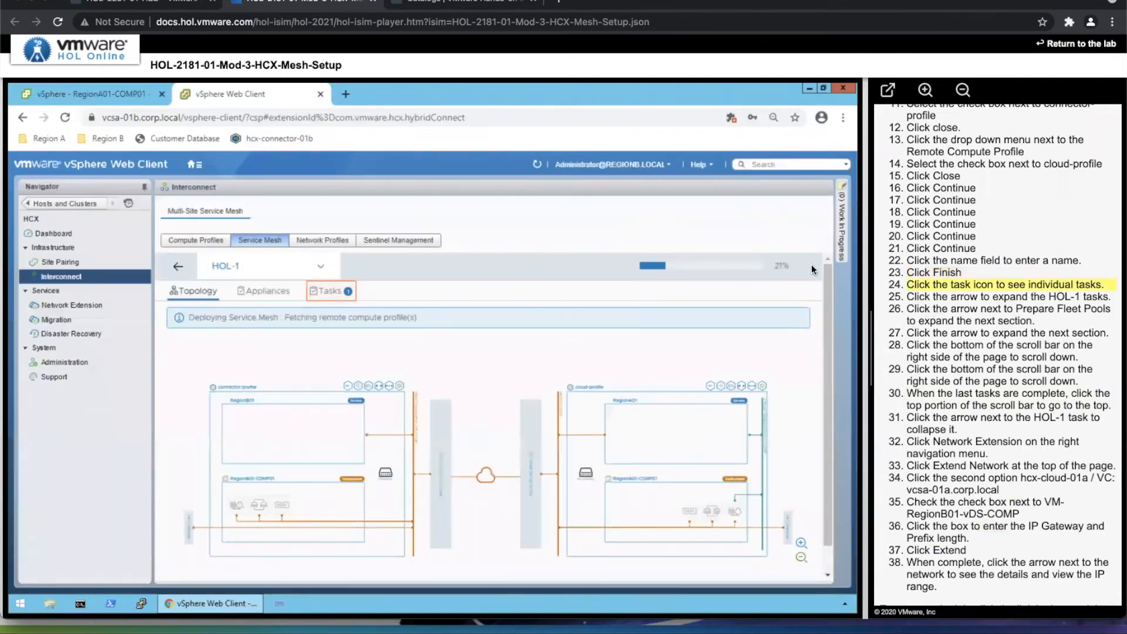
Examine the HOL-1 deployment tasks, including the fleet pool and appliance deployment subtasks, and collapse the task list again.
left_click(320, 290)
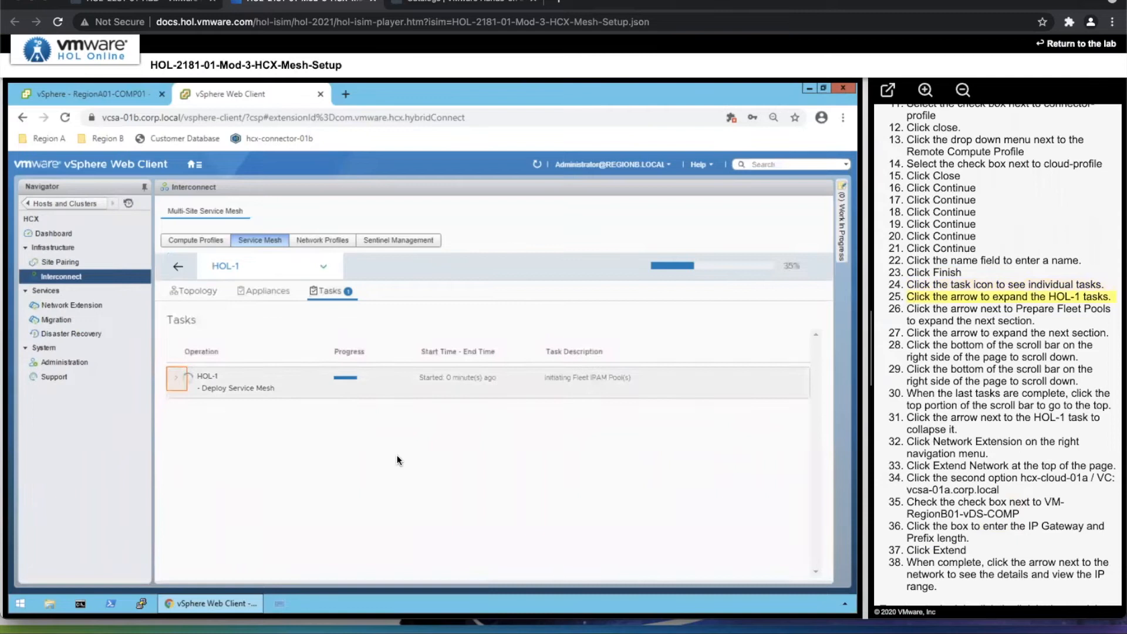
left_click(174, 377)
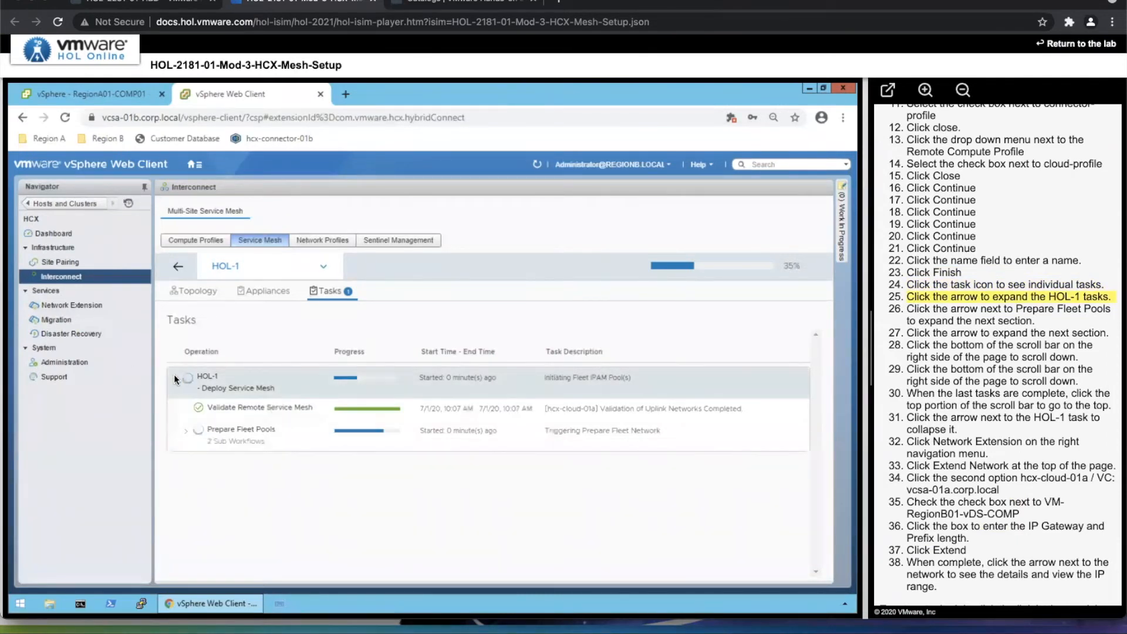
left_click(186, 434)
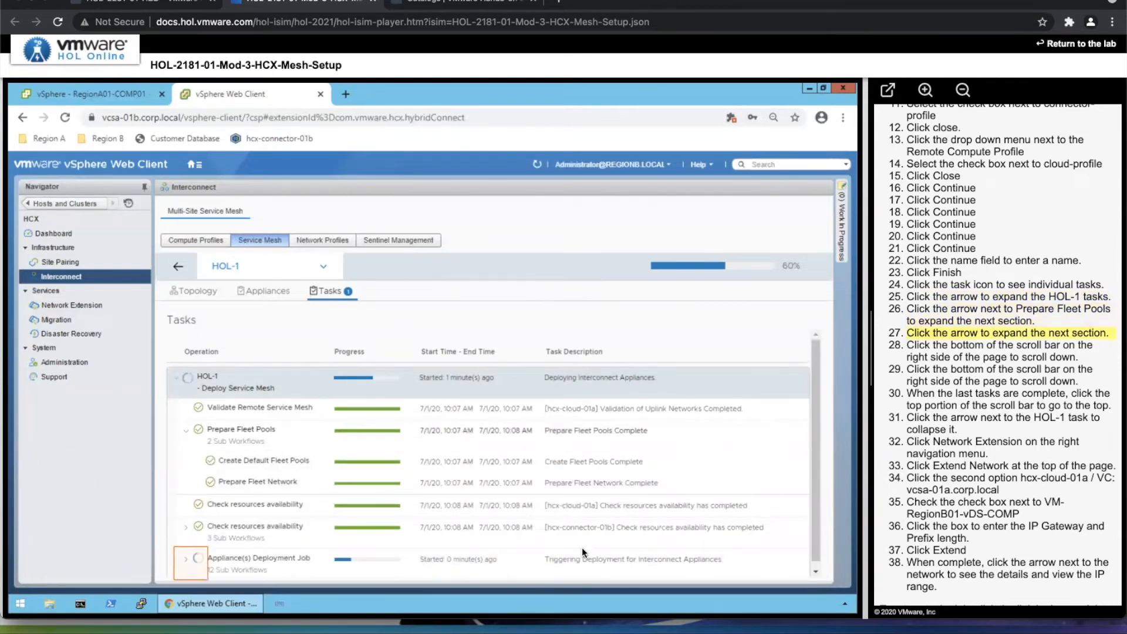
left_click(186, 559)
left_click(813, 461)
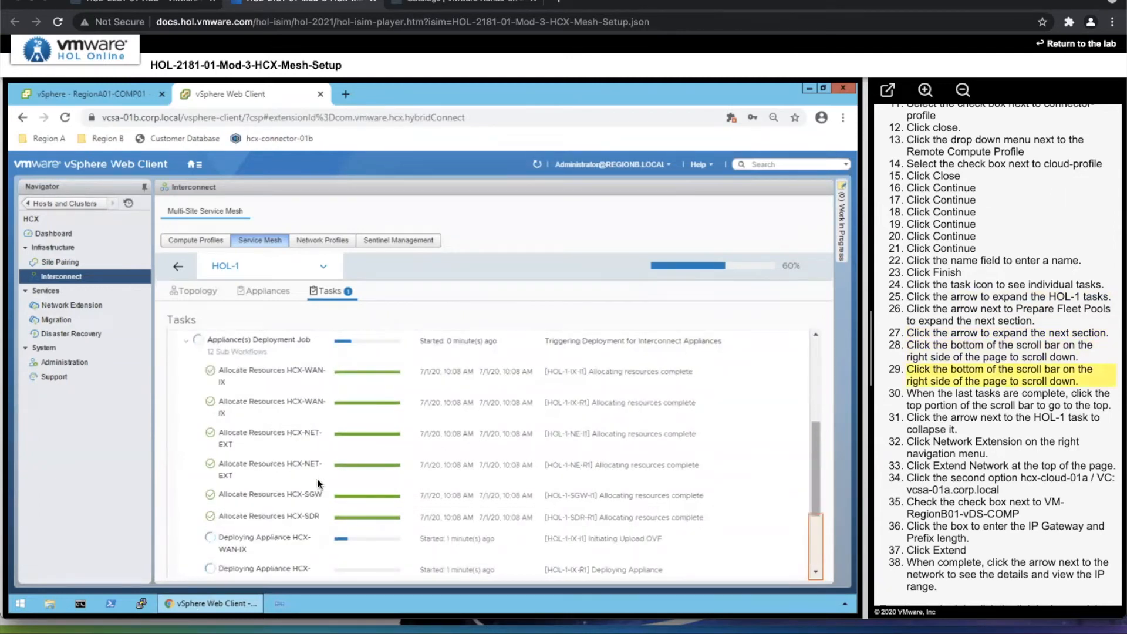
left_click(815, 545)
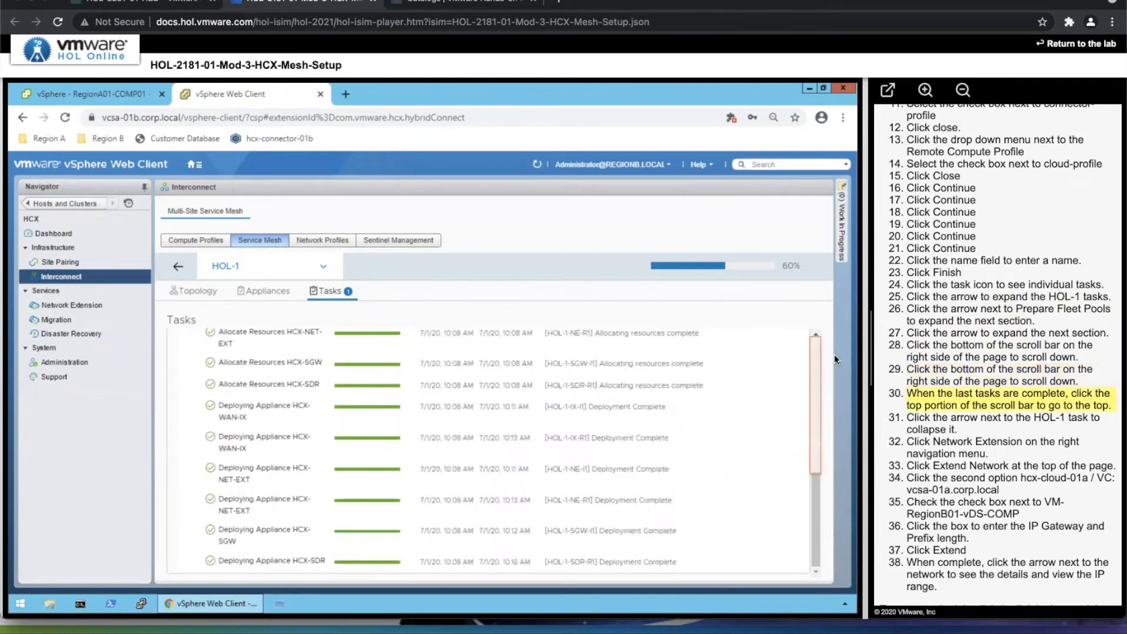
left_click(816, 347)
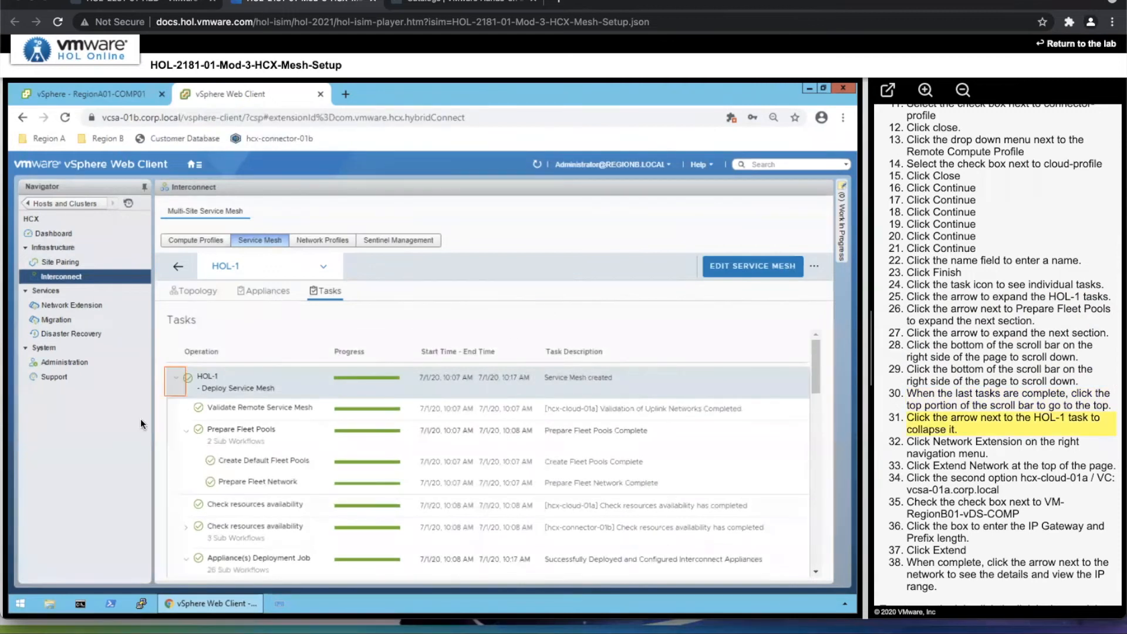
left_click(175, 377)
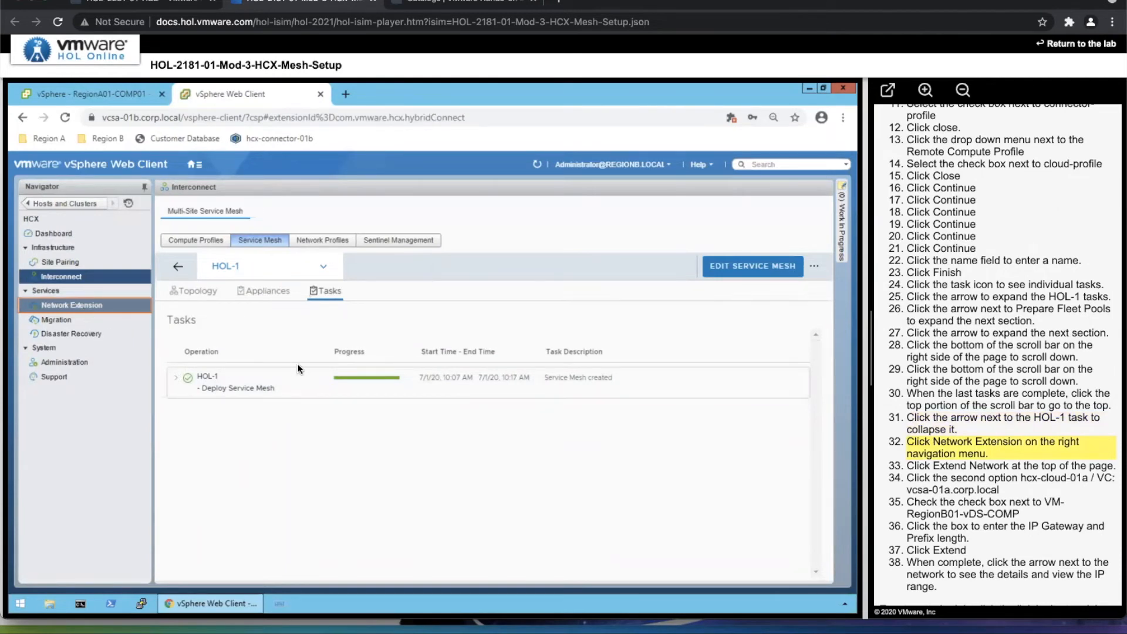
Extend the VM-RegionB01-vDS-COMP network to hcx-cloud-01a with gateway and prefix 192.168.151.1/24, and expand the extended network's details.
left_click(92, 306)
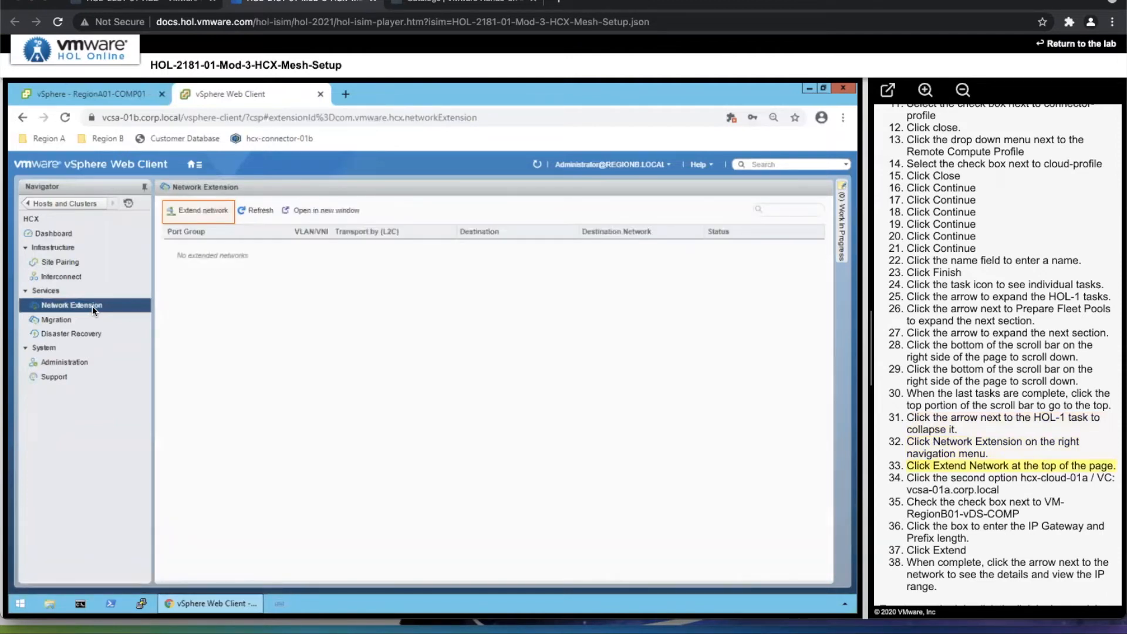
left_click(207, 213)
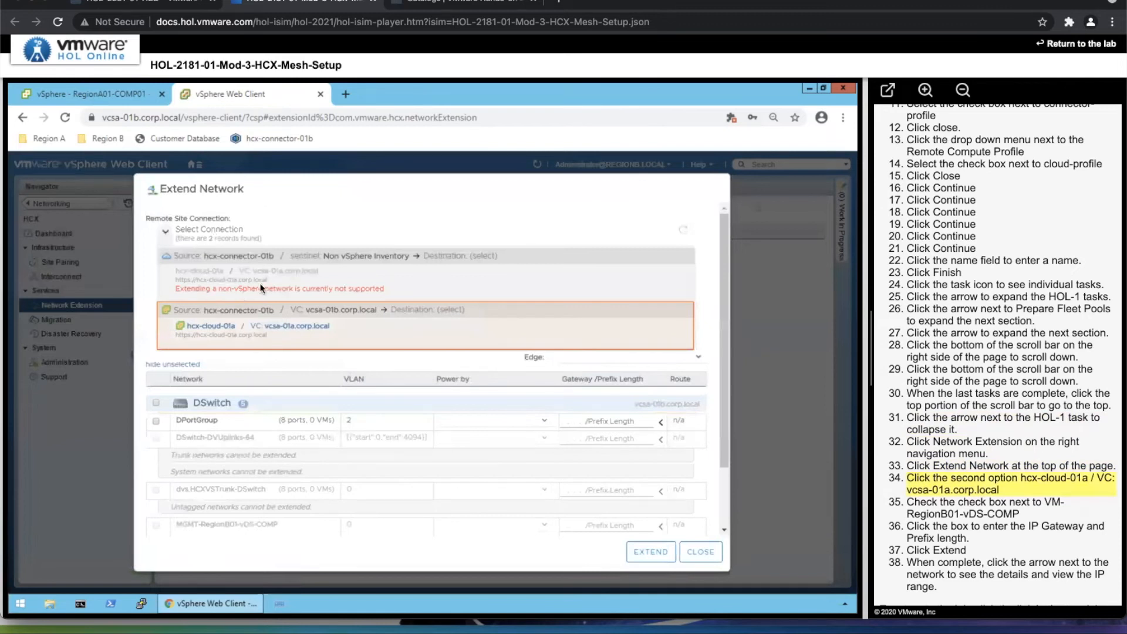
left_click(279, 344)
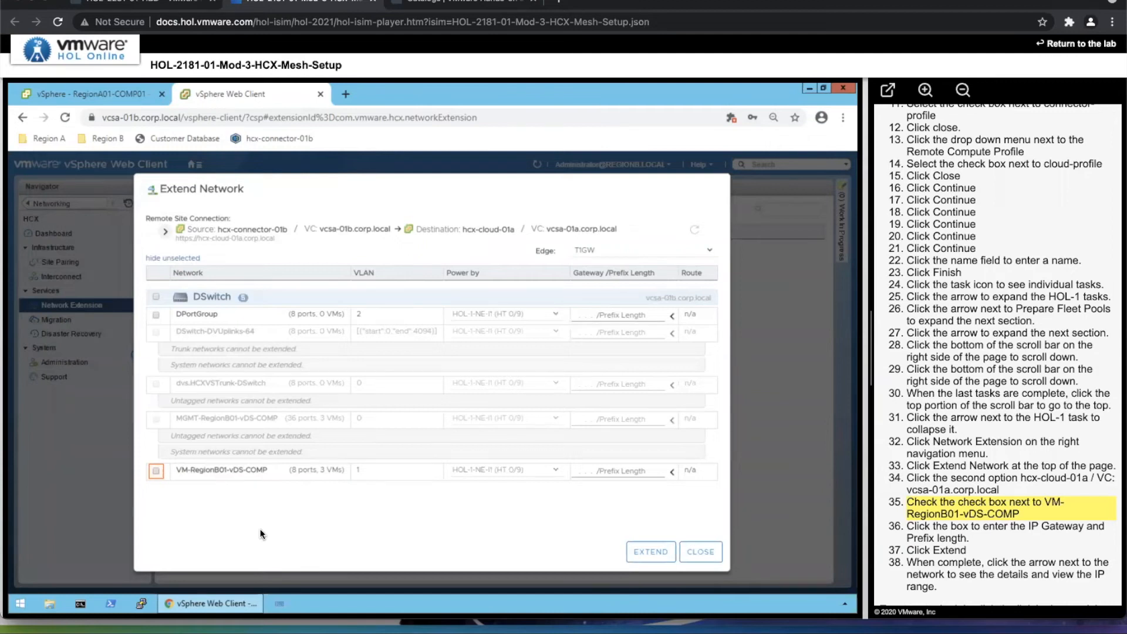
left_click(155, 469)
left_click(611, 471)
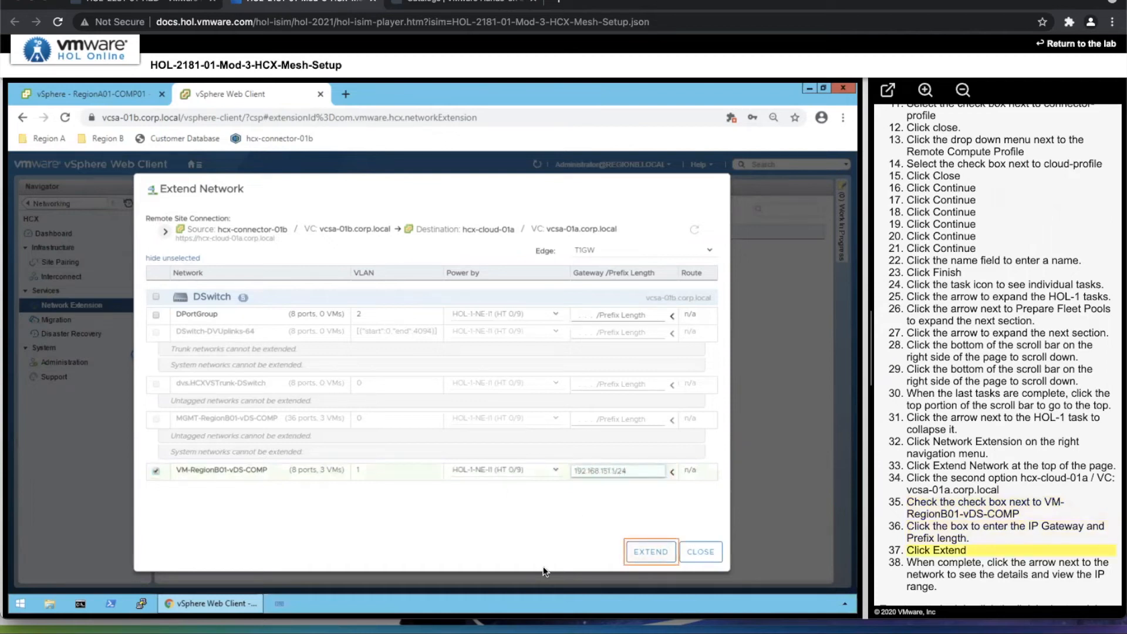
left_click(649, 553)
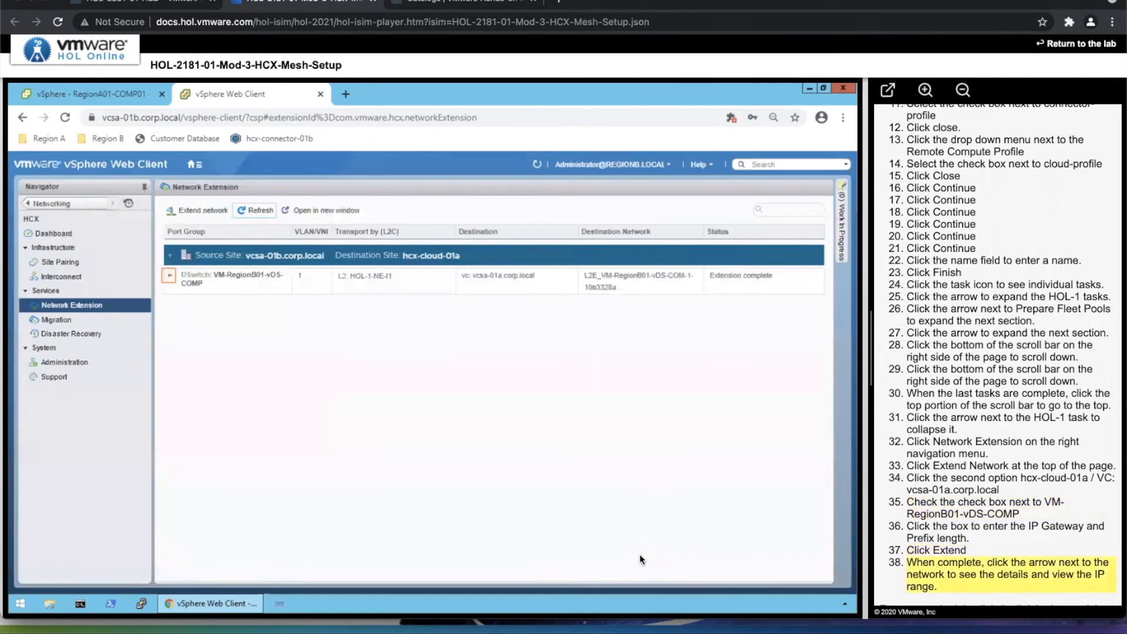
left_click(170, 275)
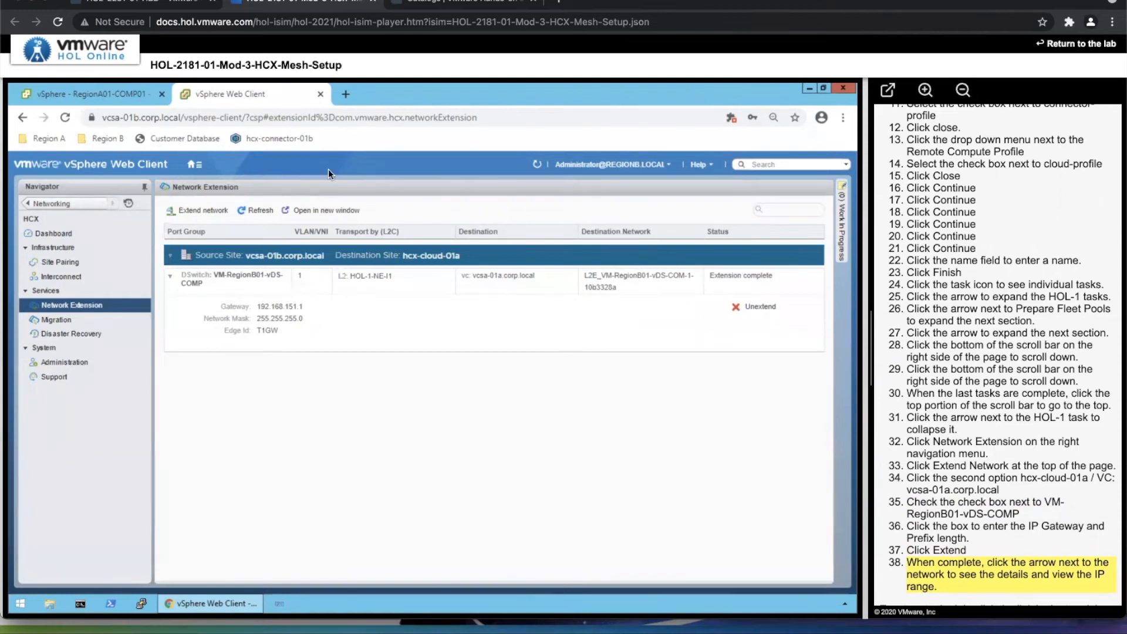
Return to the live lab console and check the progress and status of web-01a in the HOL-1 migration group.
left_click(166, 7)
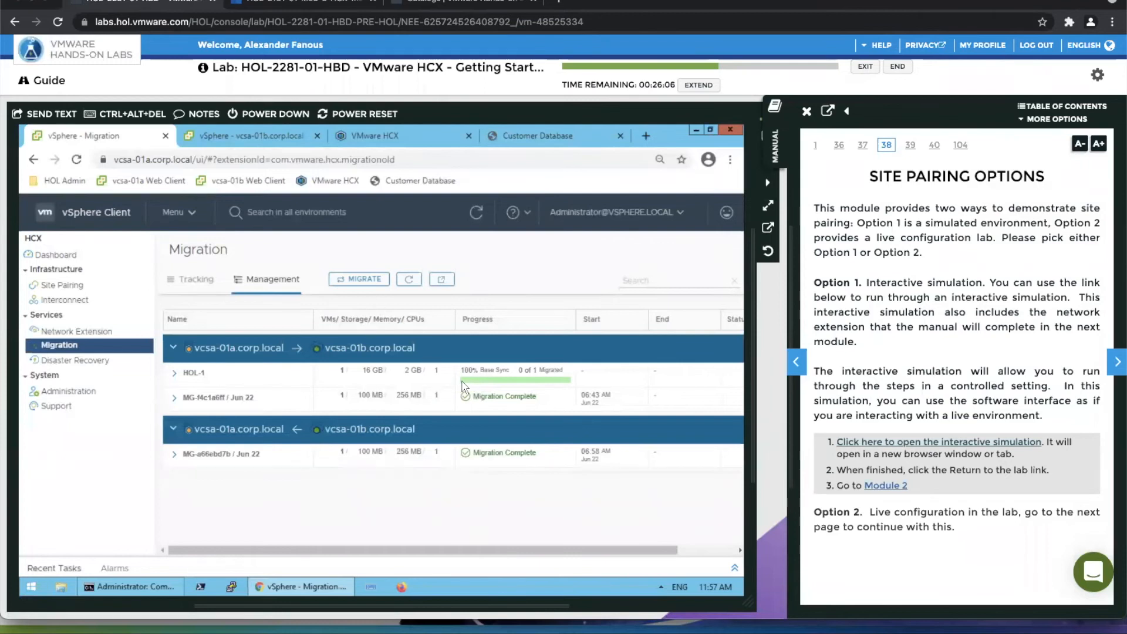
mouse_move(611, 554)
left_mouse_down()
mouse_move(665, 554)
mouse_move(597, 555)
left_mouse_up()
left_click(402, 285)
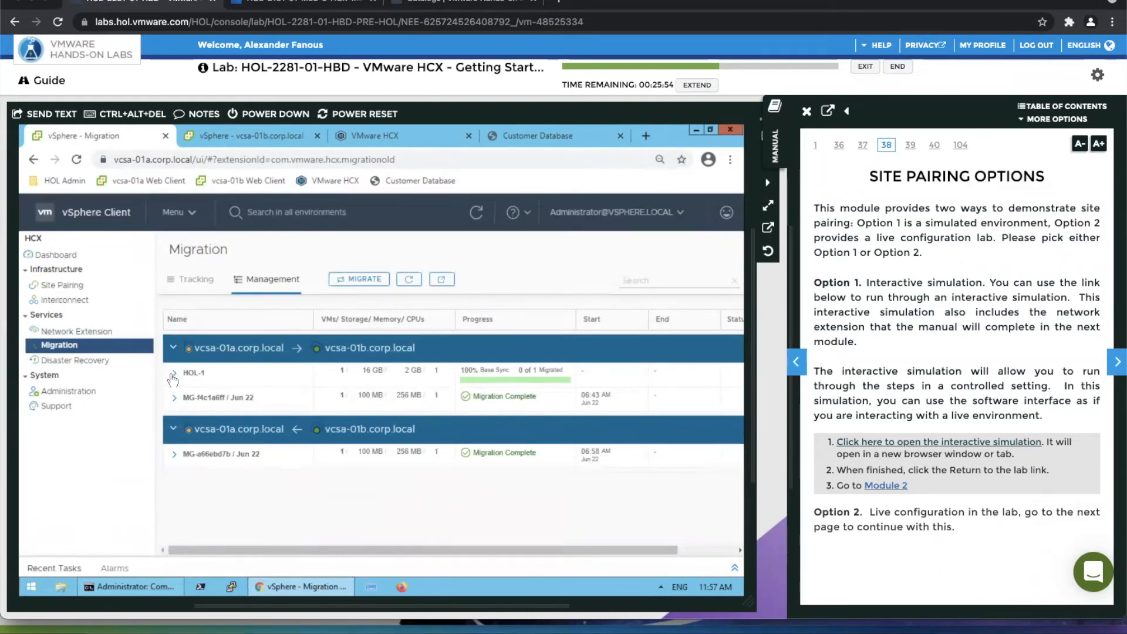
left_click(173, 374)
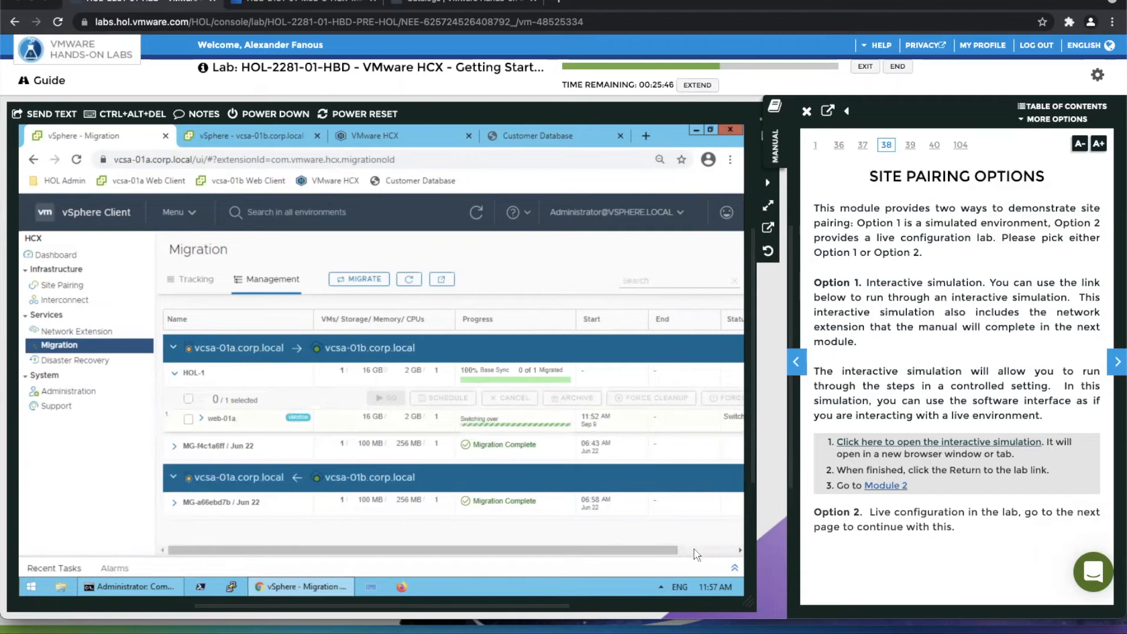
left_click(696, 556)
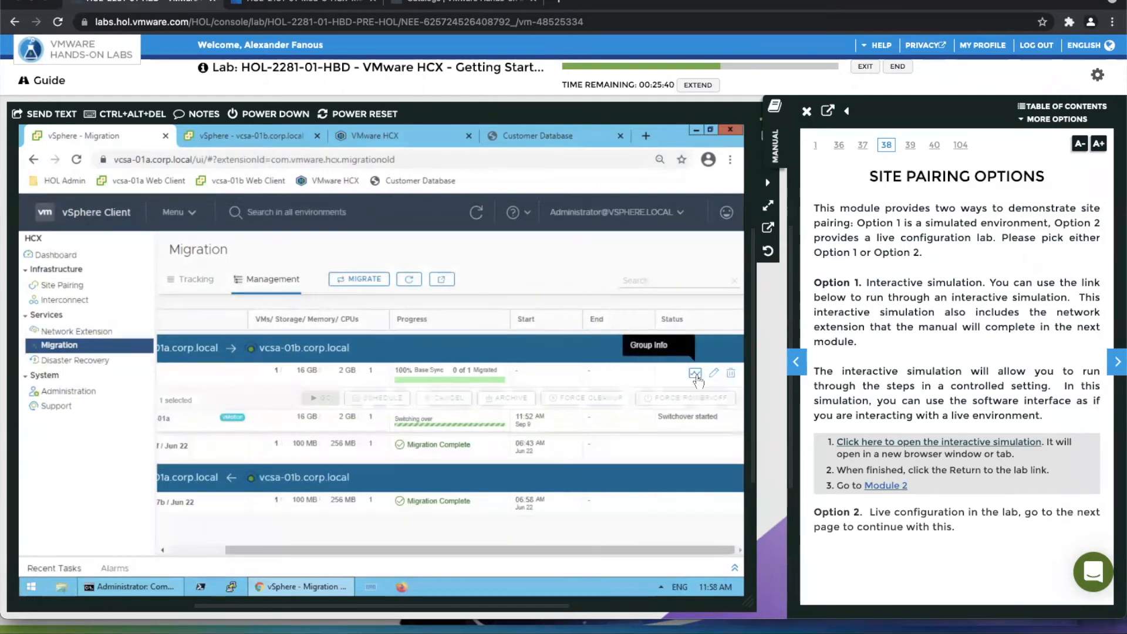
Show the group info of the HOL-1 migration group and follow the sync, switchover and web-01a migration progress.
left_click(696, 374)
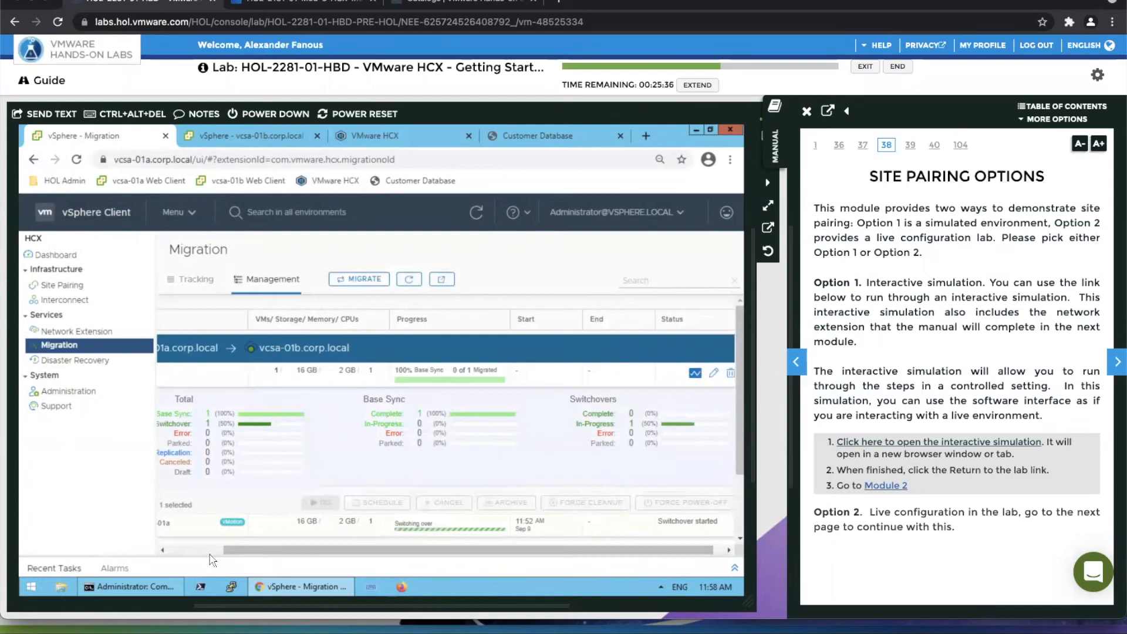
left_click(206, 551)
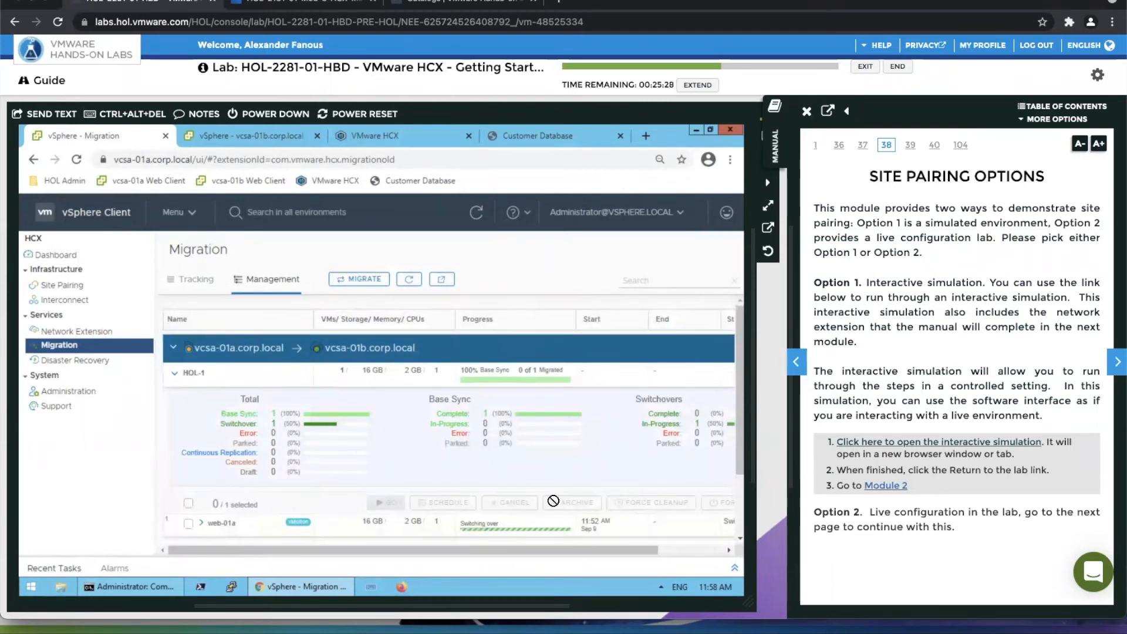
left_click_drag(521, 555, 634, 555)
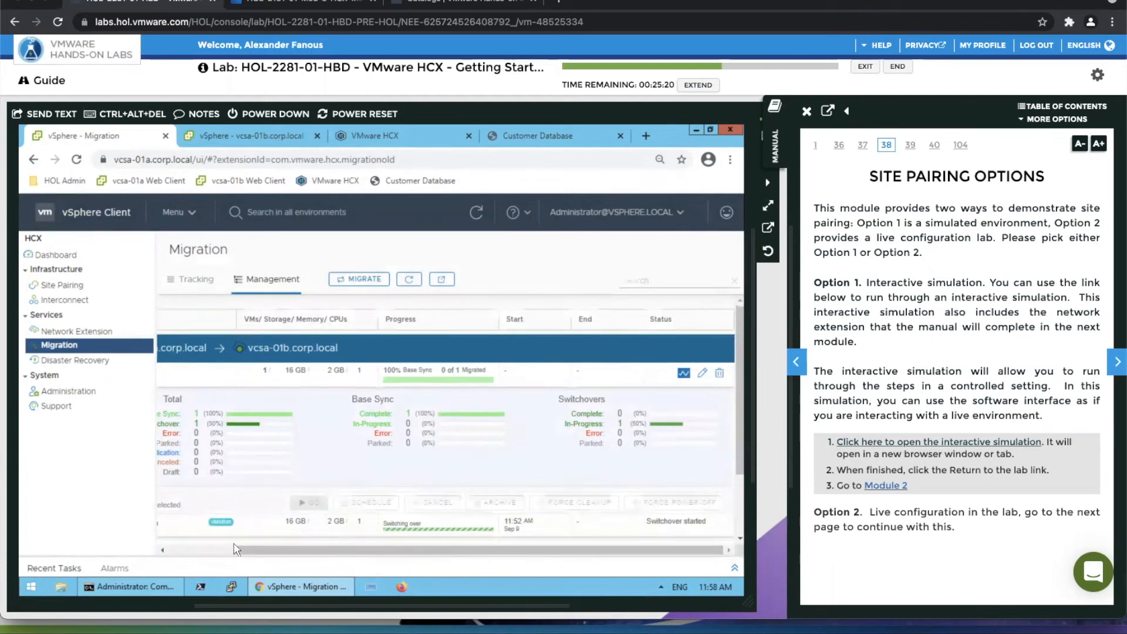
left_click_drag(237, 550, 171, 550)
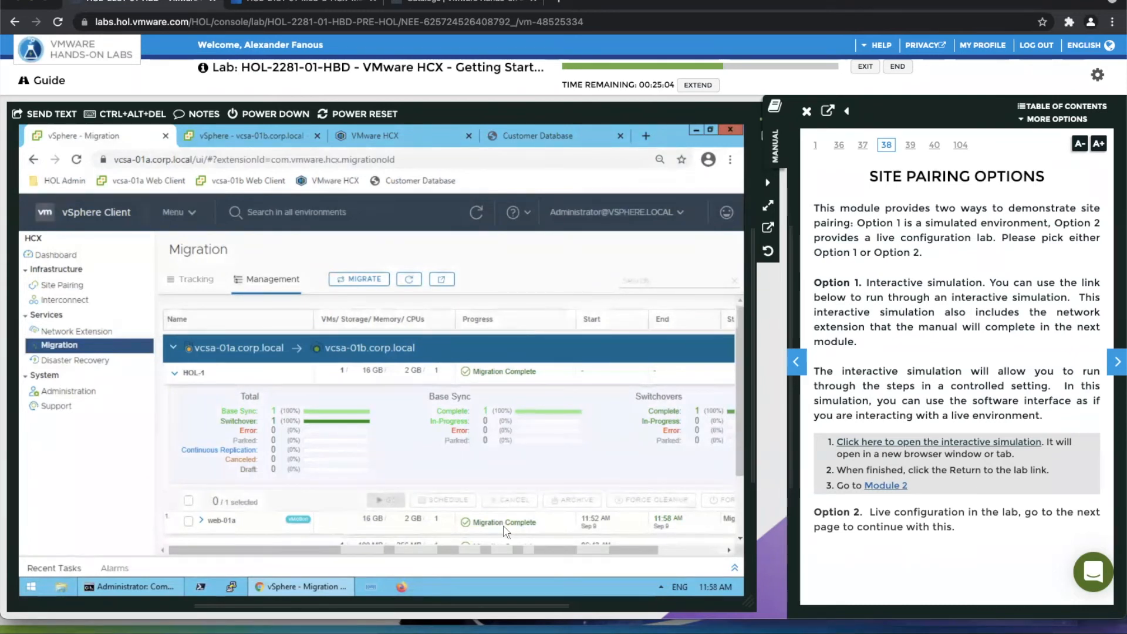
Stop the continuous ping of web-01a in the Command Prompt and return to the browser.
left_click(129, 590)
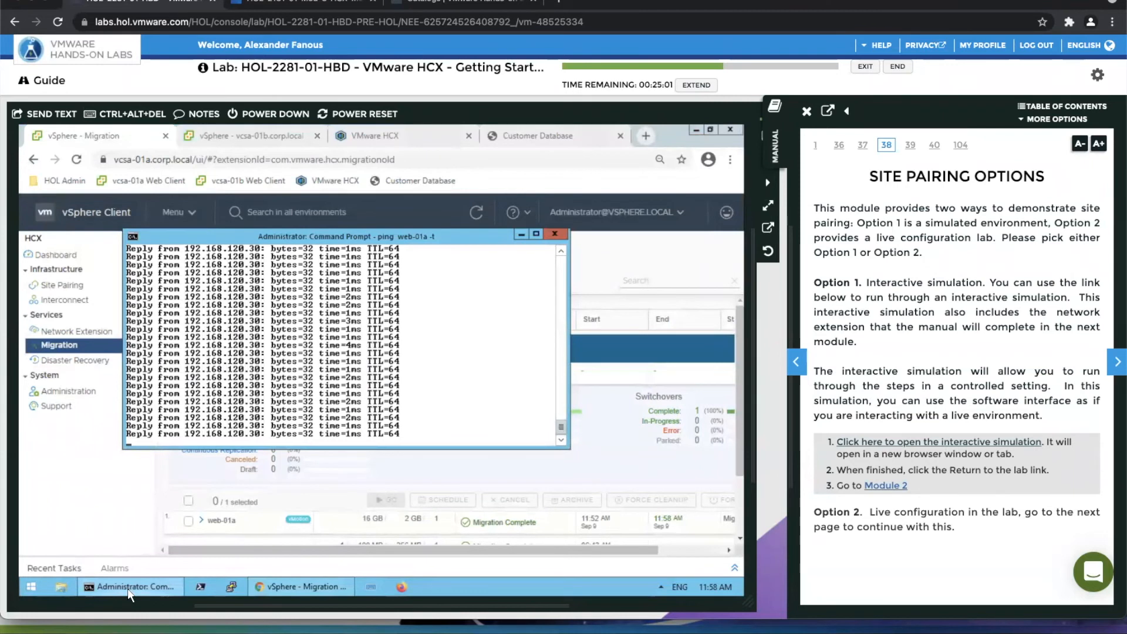
key("ctrl+c")
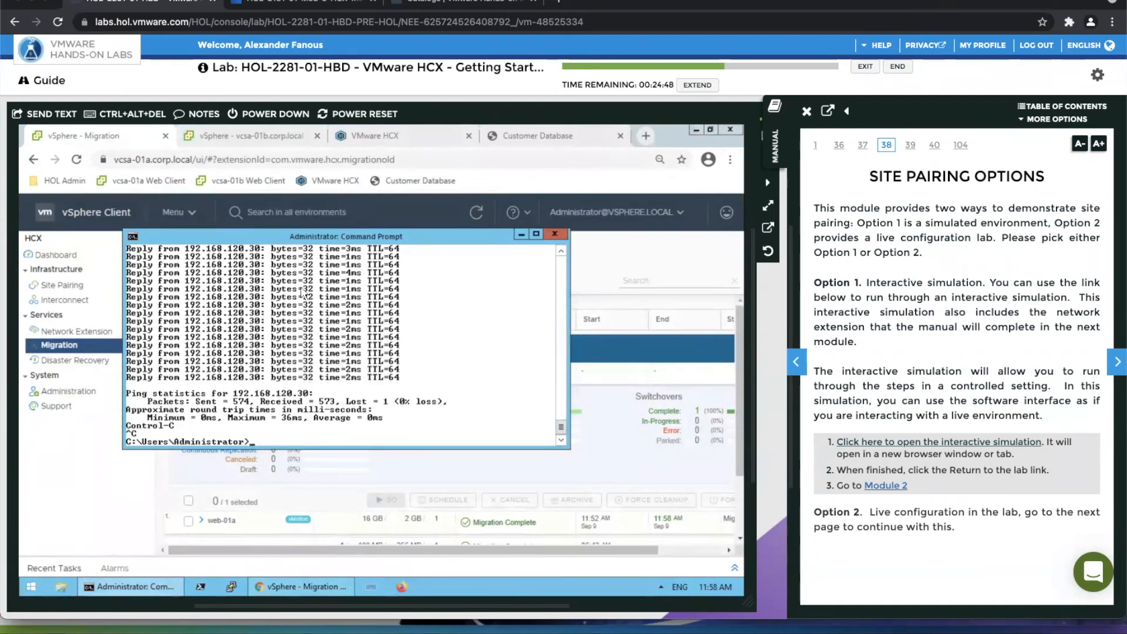
left_click(124, 140)
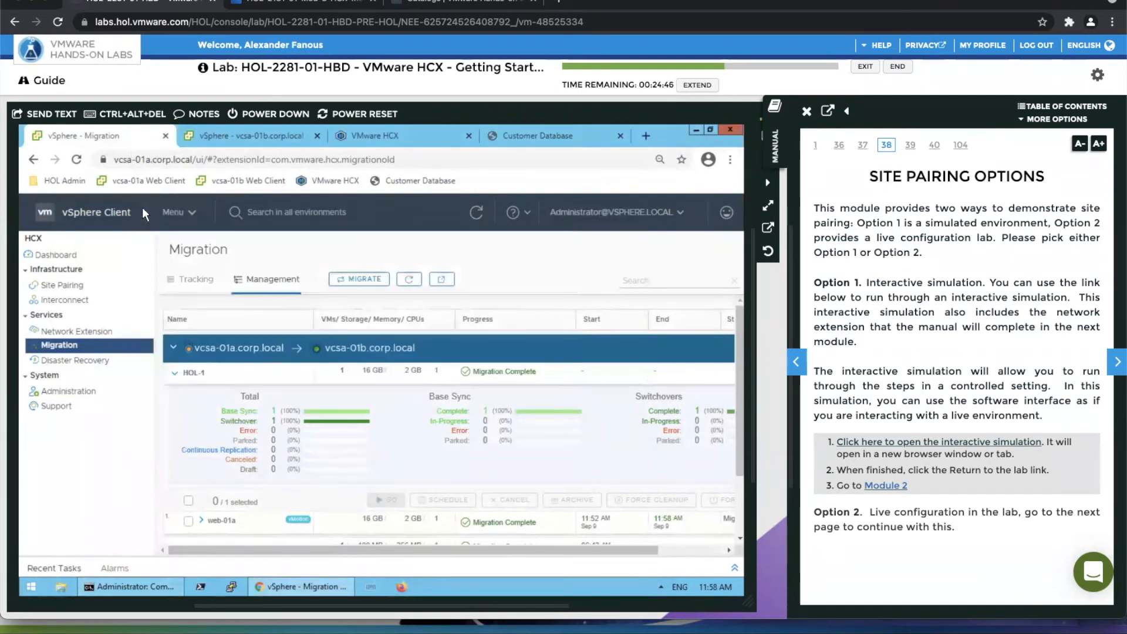
Check the Hosts and Clusters inventories of vcsa-01a and vcsa-01b for web-01a and view its summary in RegionB01-COMP01.
left_click(171, 213)
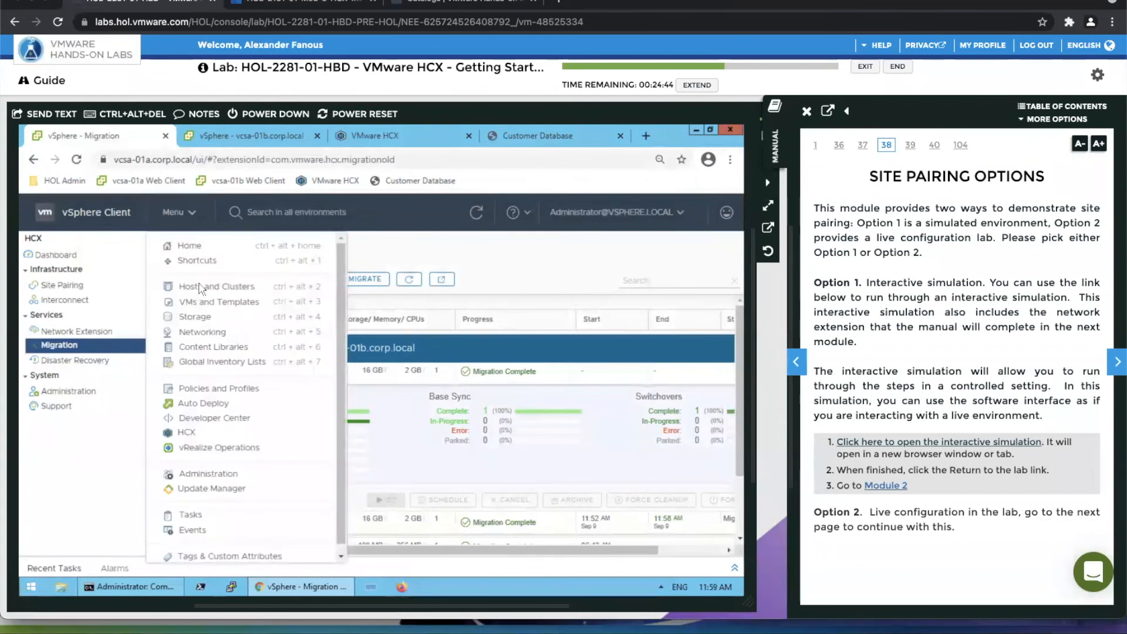
left_click(202, 288)
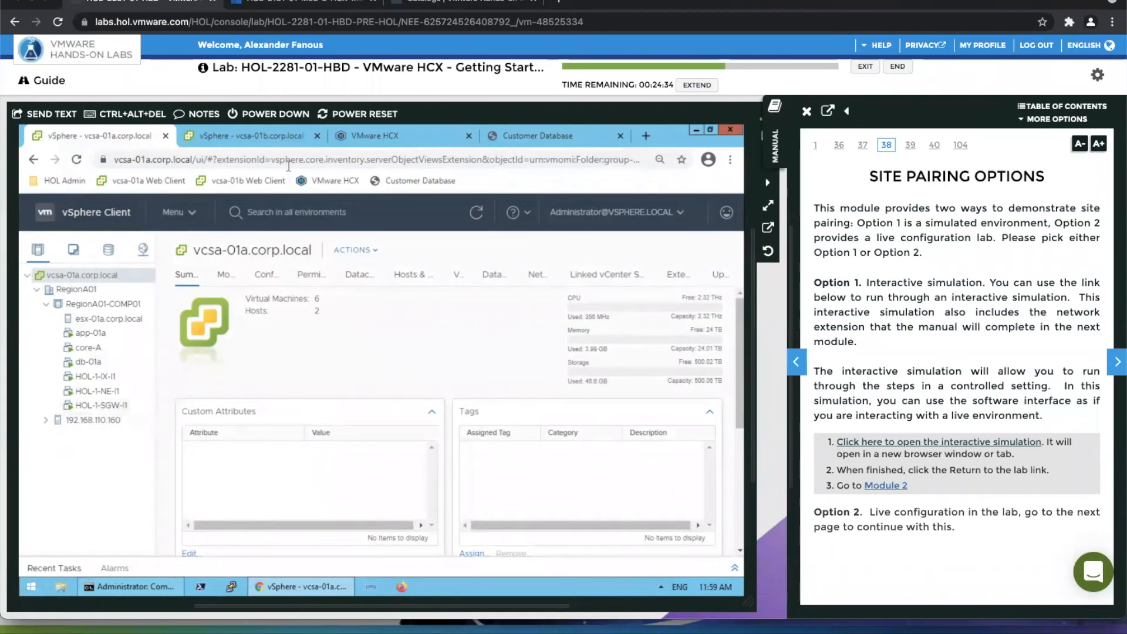
left_click(254, 136)
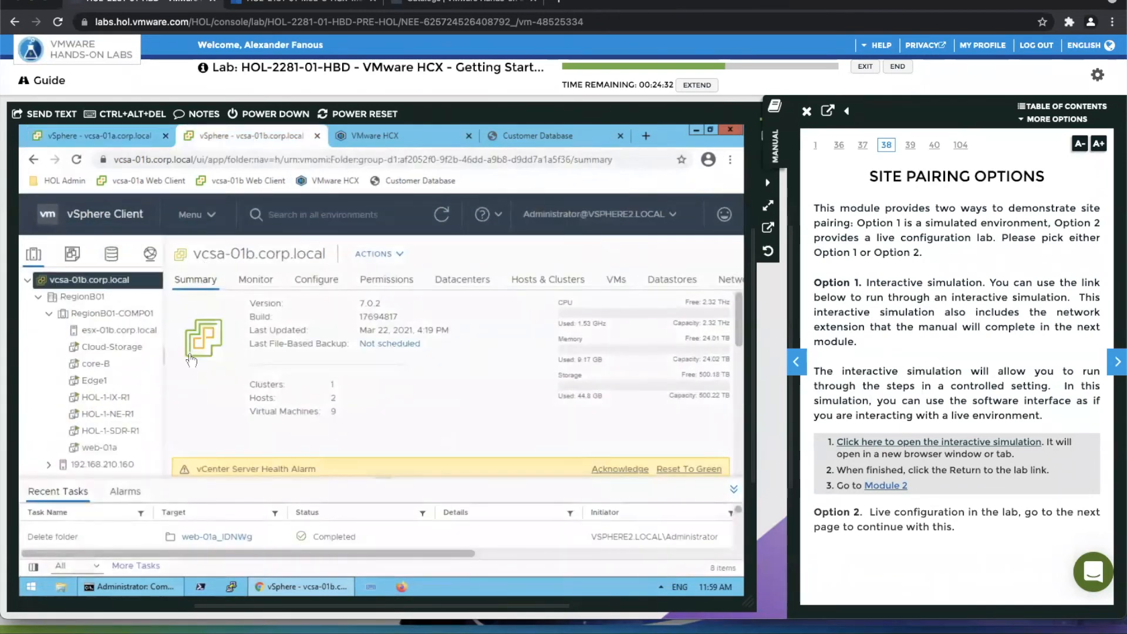
left_click(120, 450)
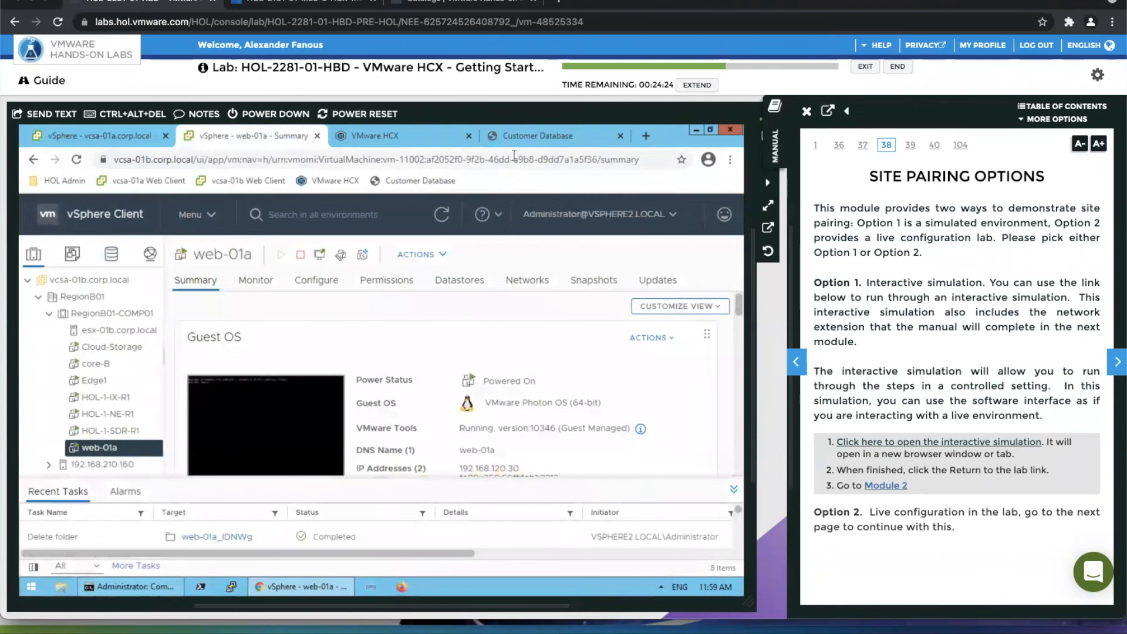
Test the Customer Database served by web-01a by filtering names with d, with f, and with a blank filter.
left_click(533, 138)
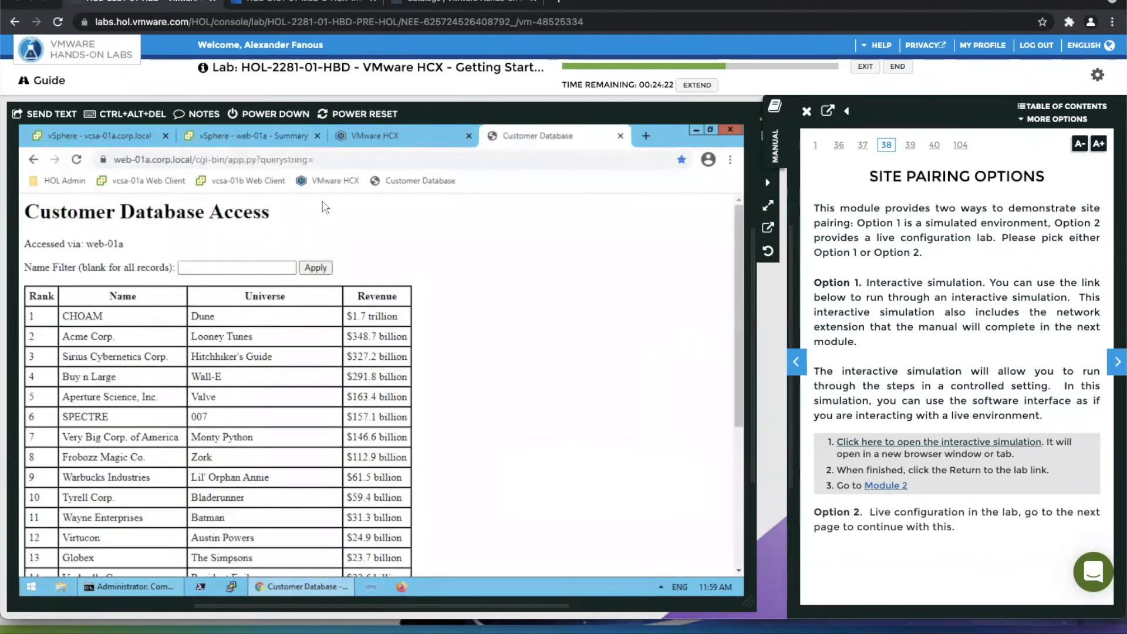
left_click(225, 265)
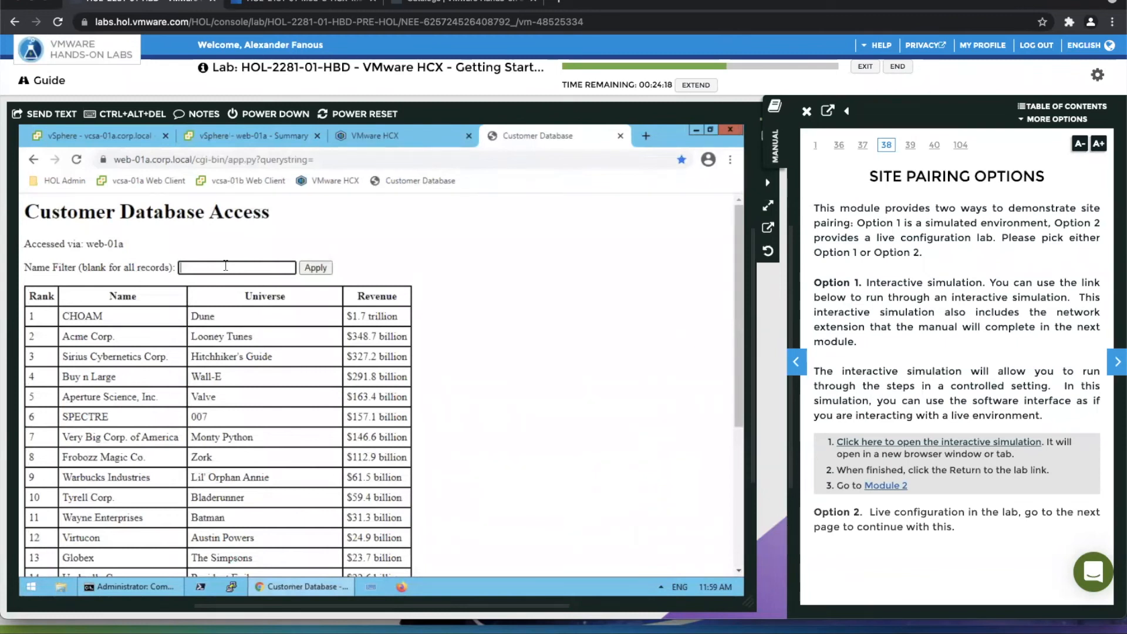
type("d")
key("Return")
double_click(199, 262)
type("f")
key("Return")
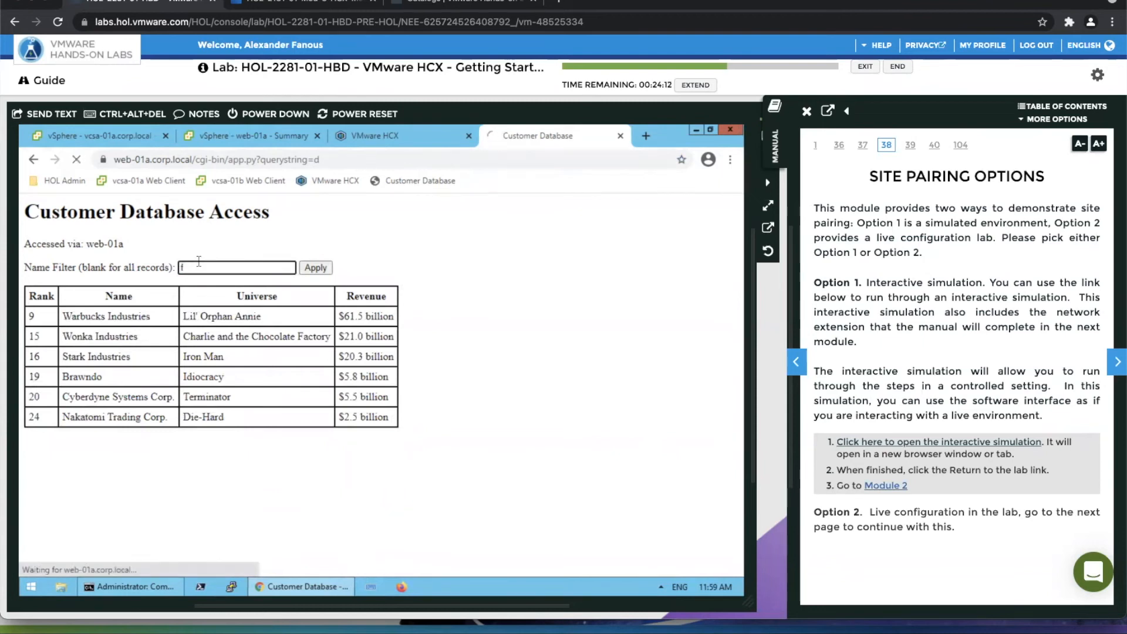
left_click(223, 265)
key("BackSpace")
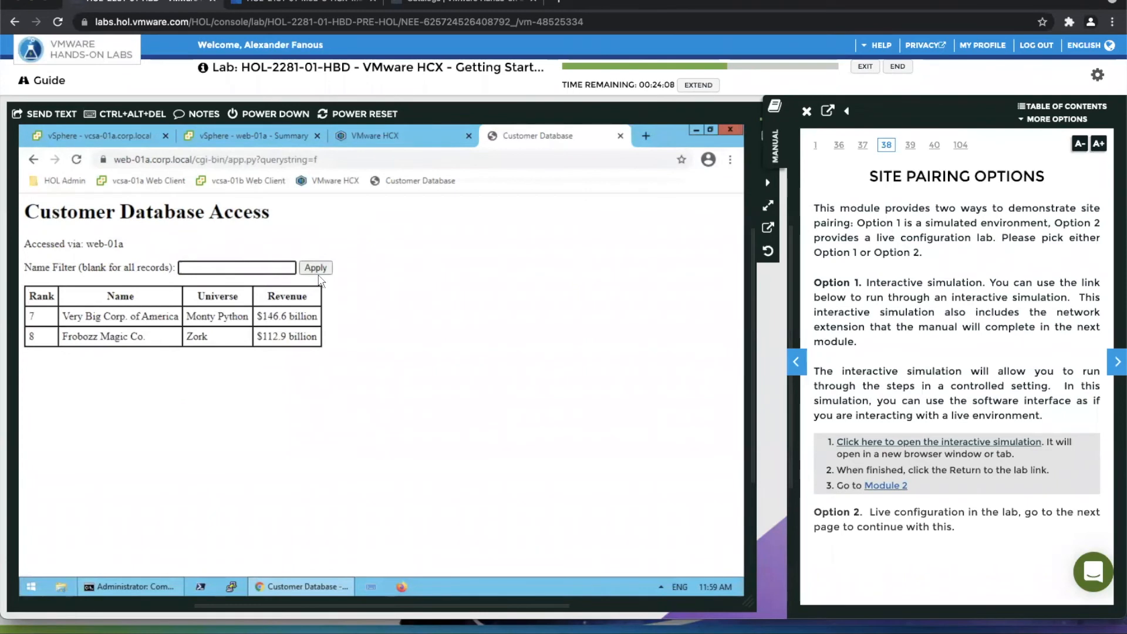
left_click(315, 268)
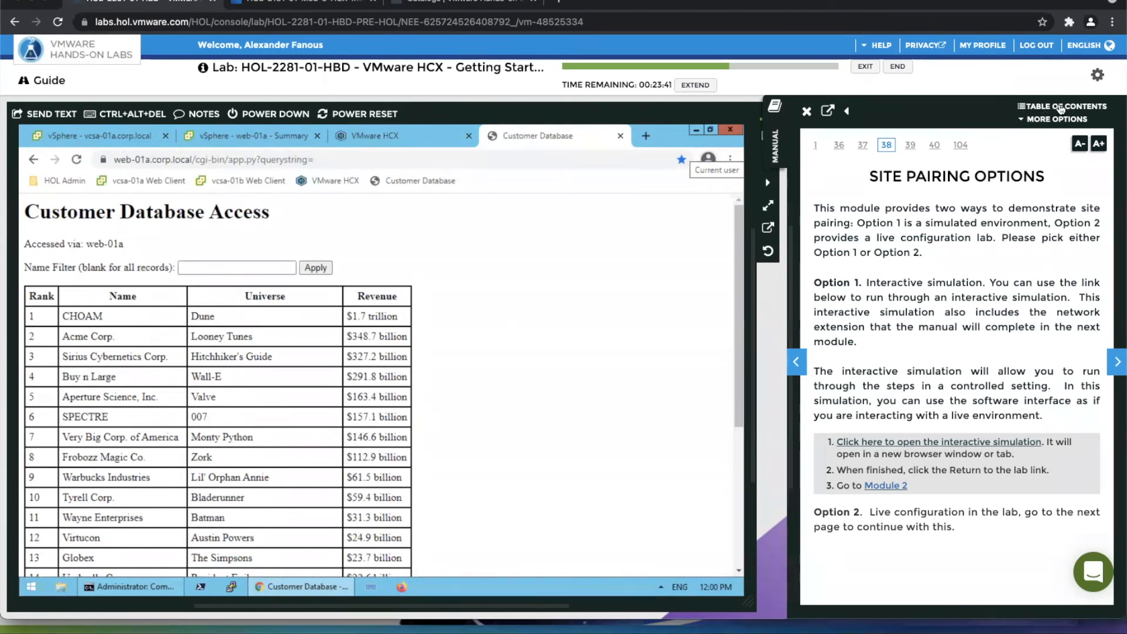
Find the Migrating from Hyper-V to vSphere simulation under Module 3 of the lab manual and open it.
left_click(1060, 107)
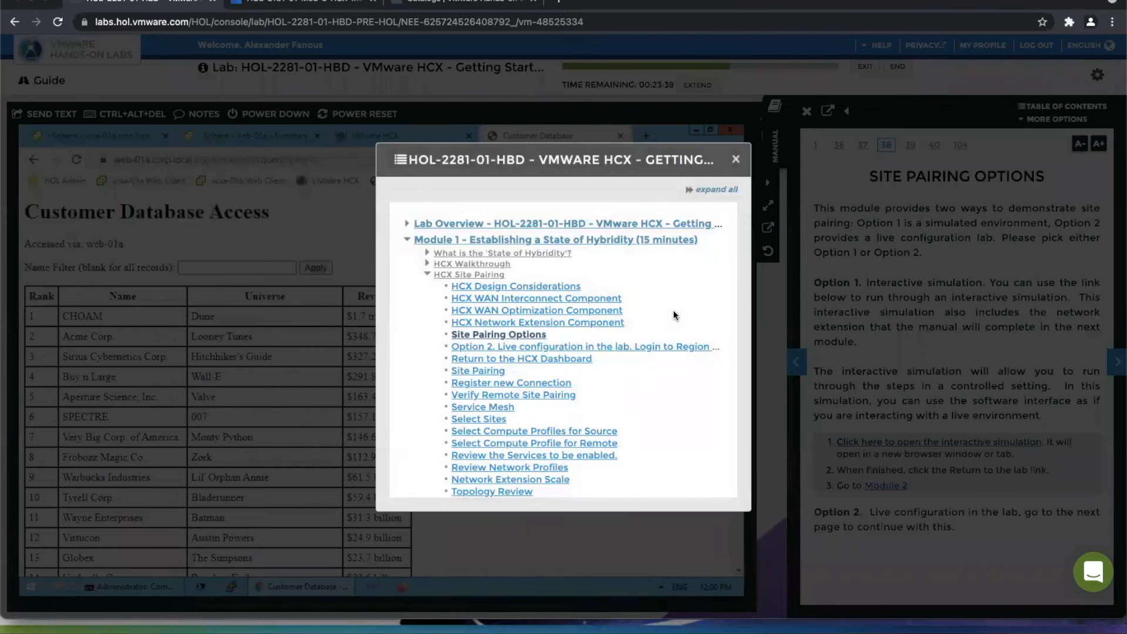
scroll(674, 315, "down", 3)
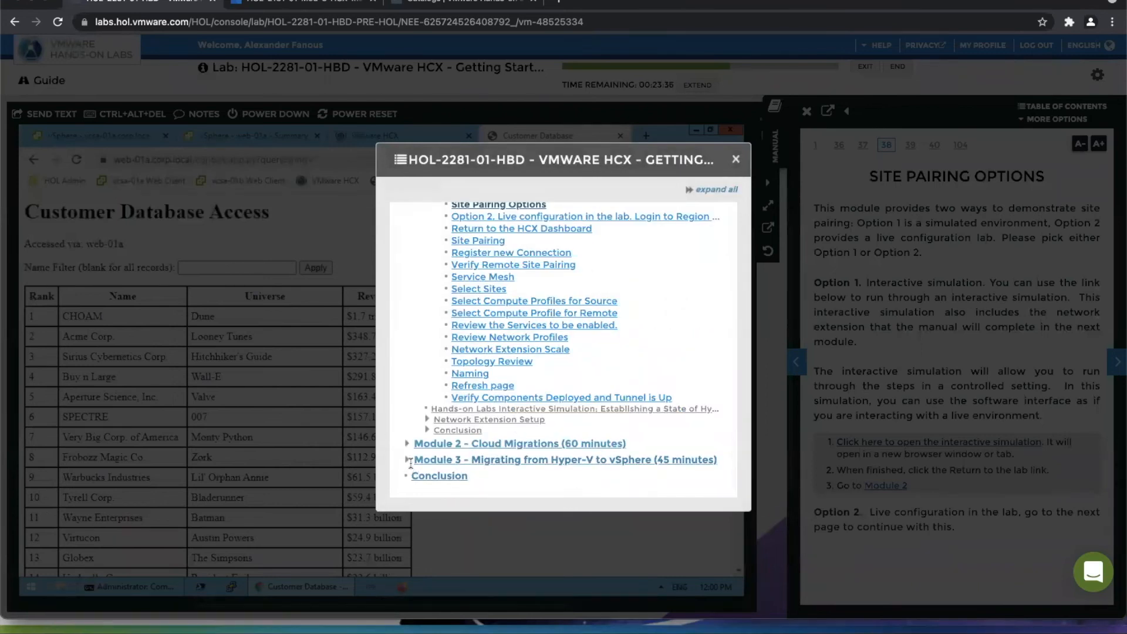
left_click(407, 460)
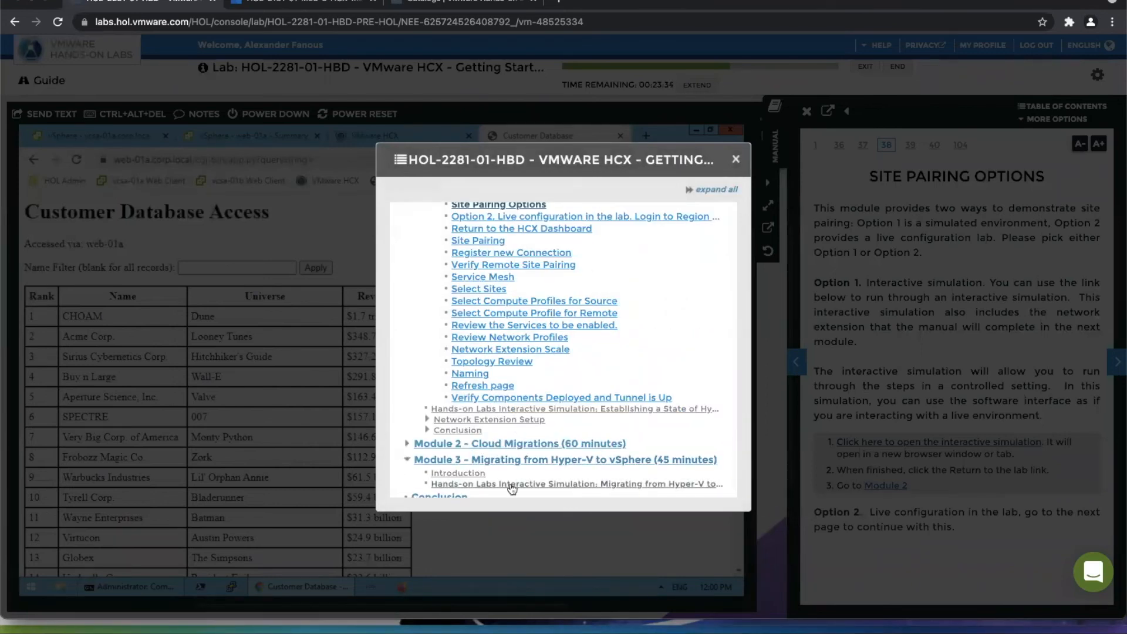
left_click(511, 488)
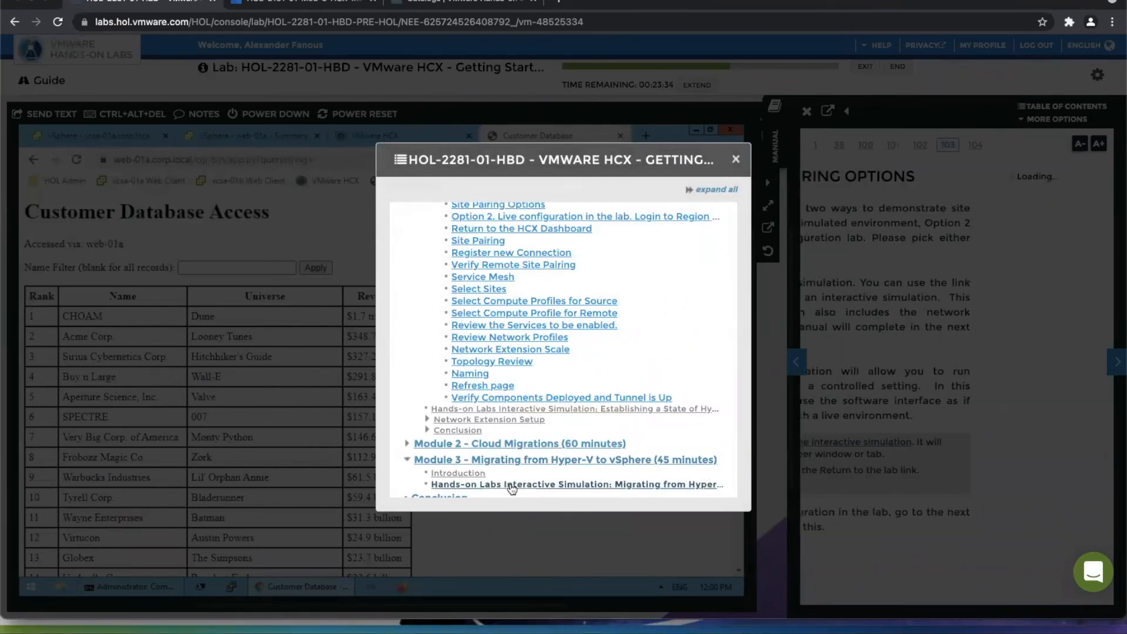
left_click(735, 159)
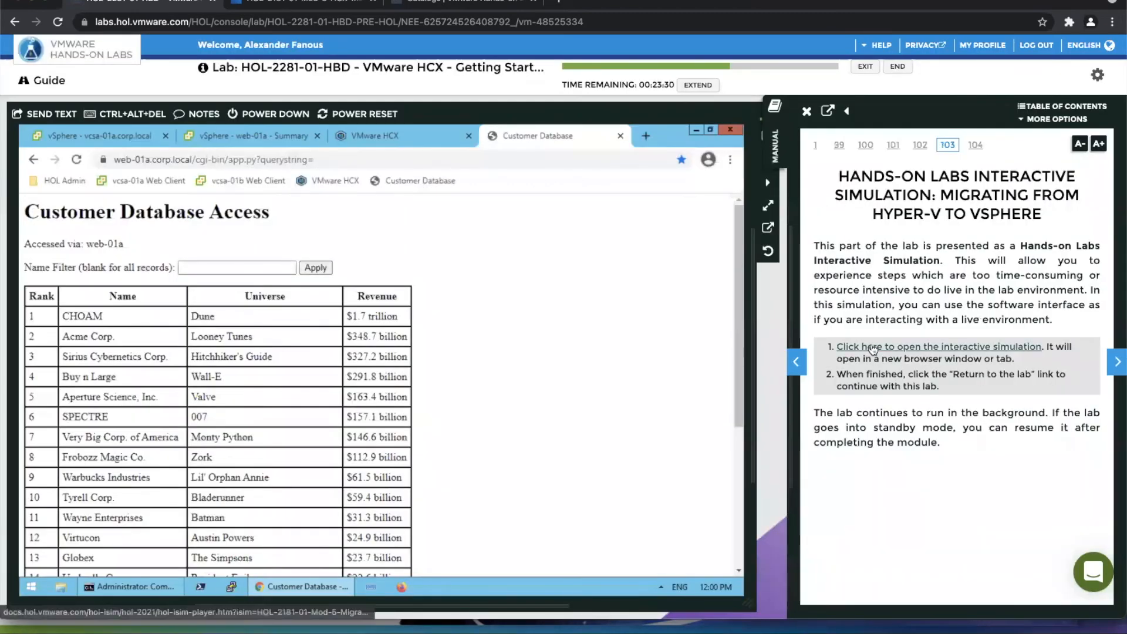
left_click(874, 349)
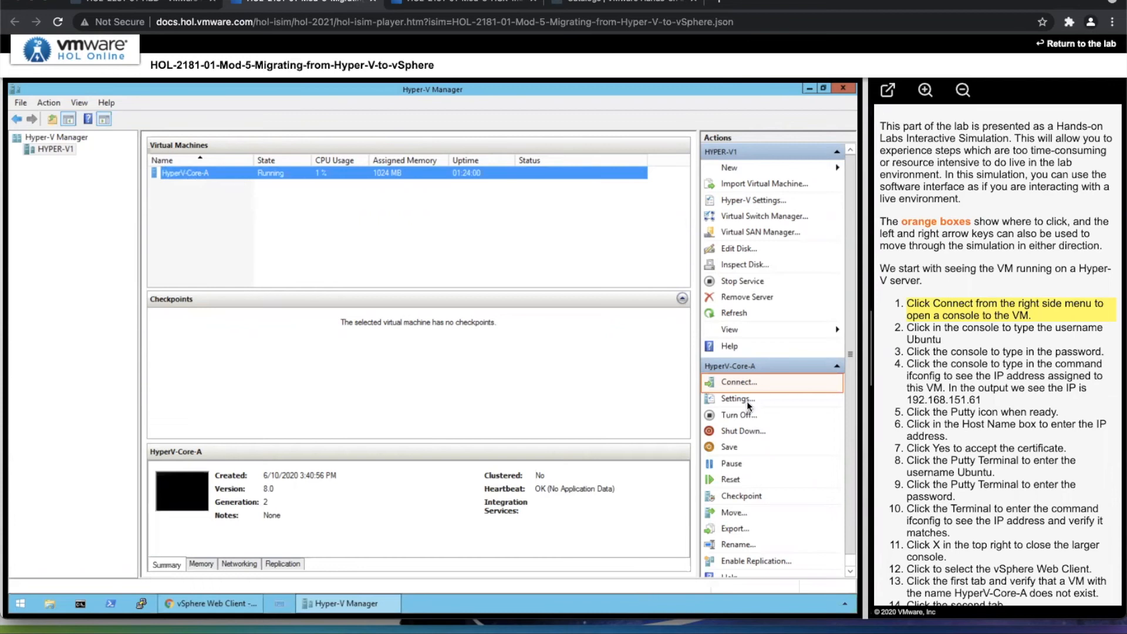
Log in to the HyperV-Core-A console as ubuntu with the account password and run ifconfig to check its IP address.
left_click(740, 382)
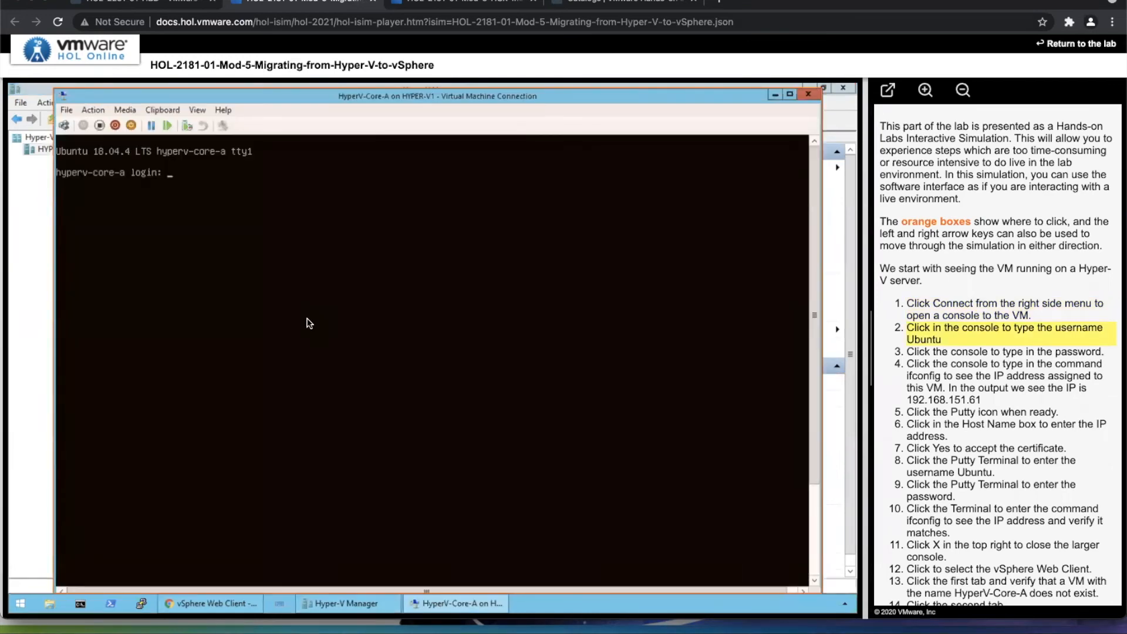
left_click(309, 322)
type("ubuntu")
key("Return")
left_click(309, 321)
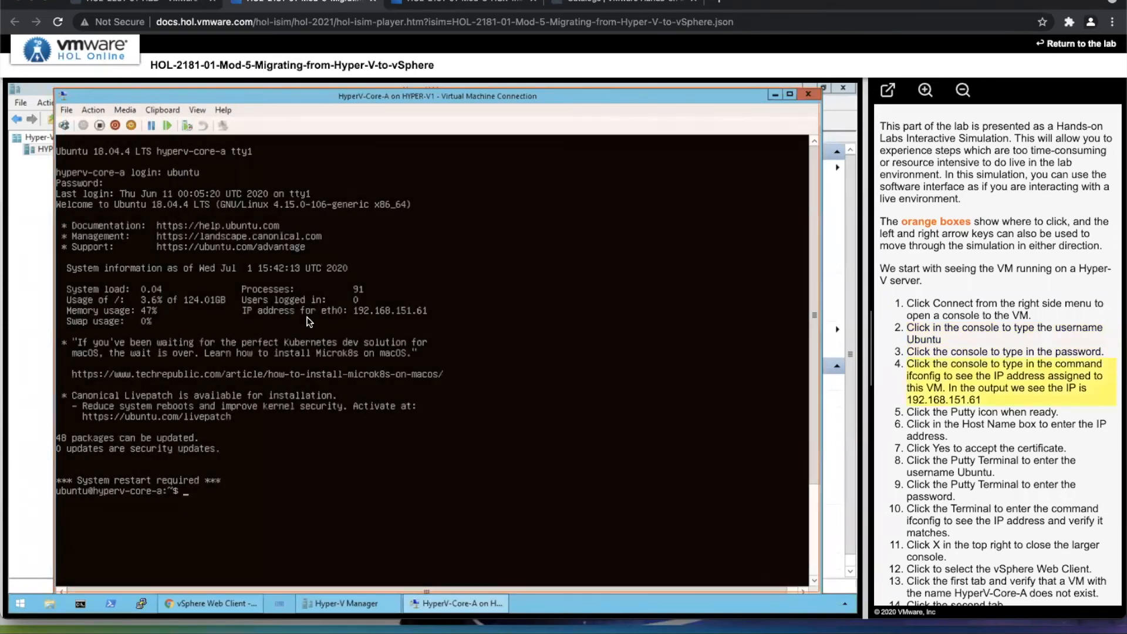
type("ifconfig")
key("Return")
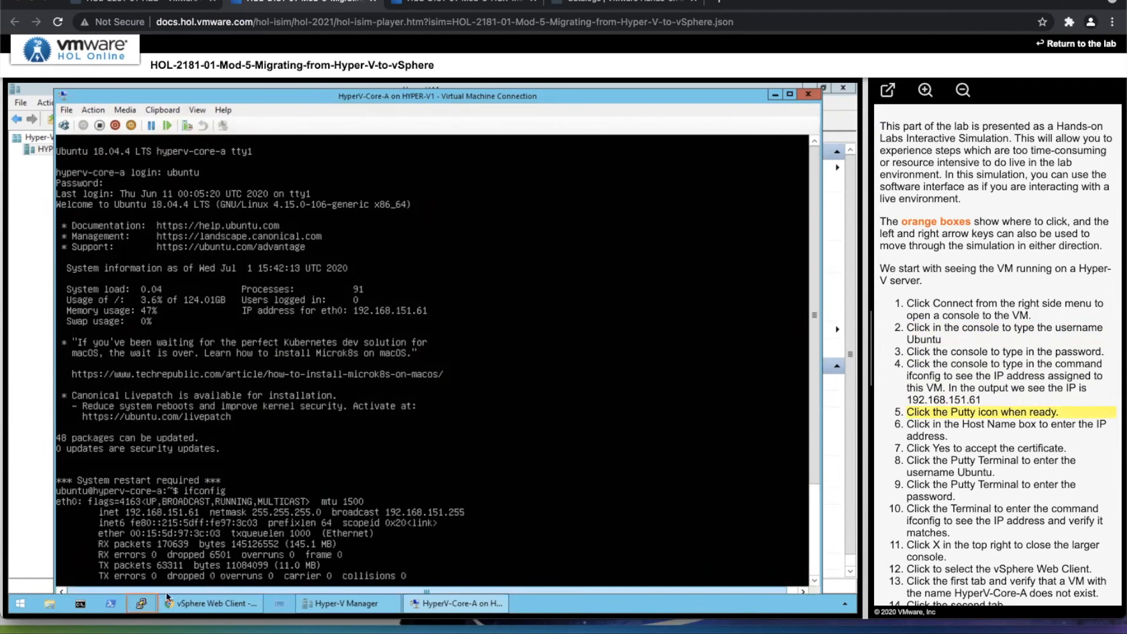
Start a PuTTY SSH session to 192.168.151.61 and accept the server's new host key.
left_click(142, 604)
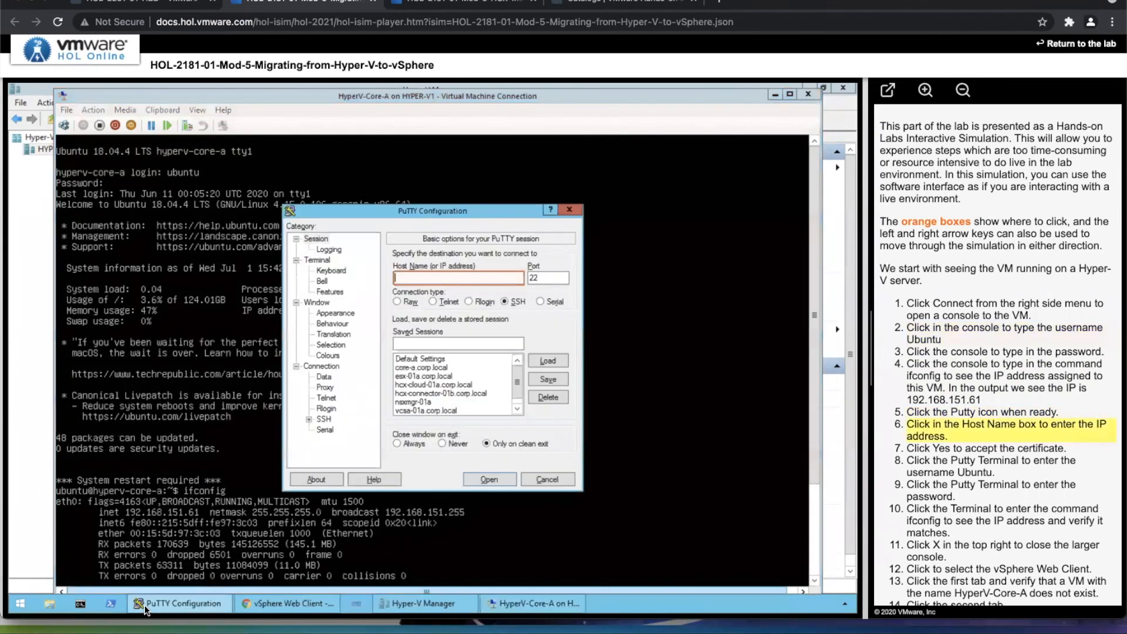
left_click(483, 273)
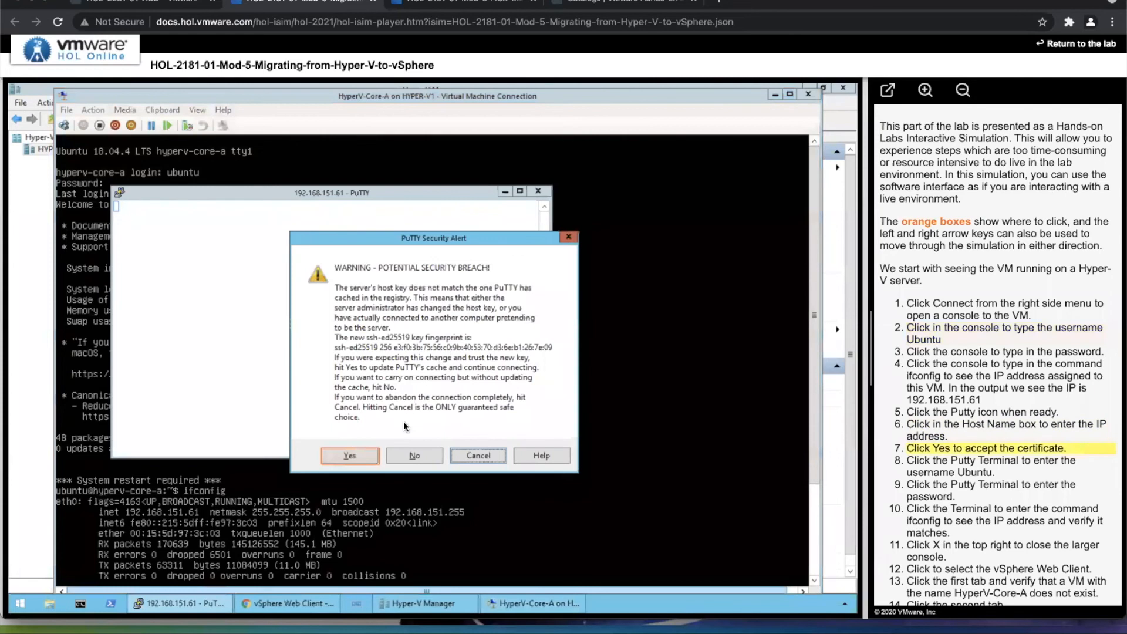
left_click(334, 459)
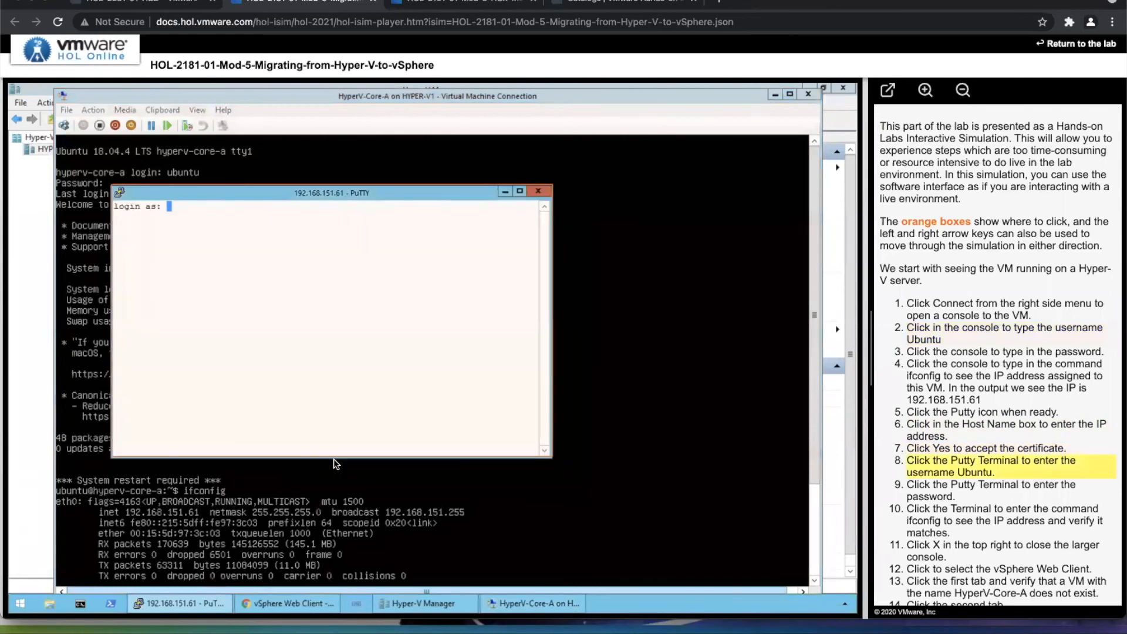
Log in to the PuTTY session as ubuntu with the account password and run ifconfig to verify the IP address.
left_click(303, 323)
left_click(303, 320)
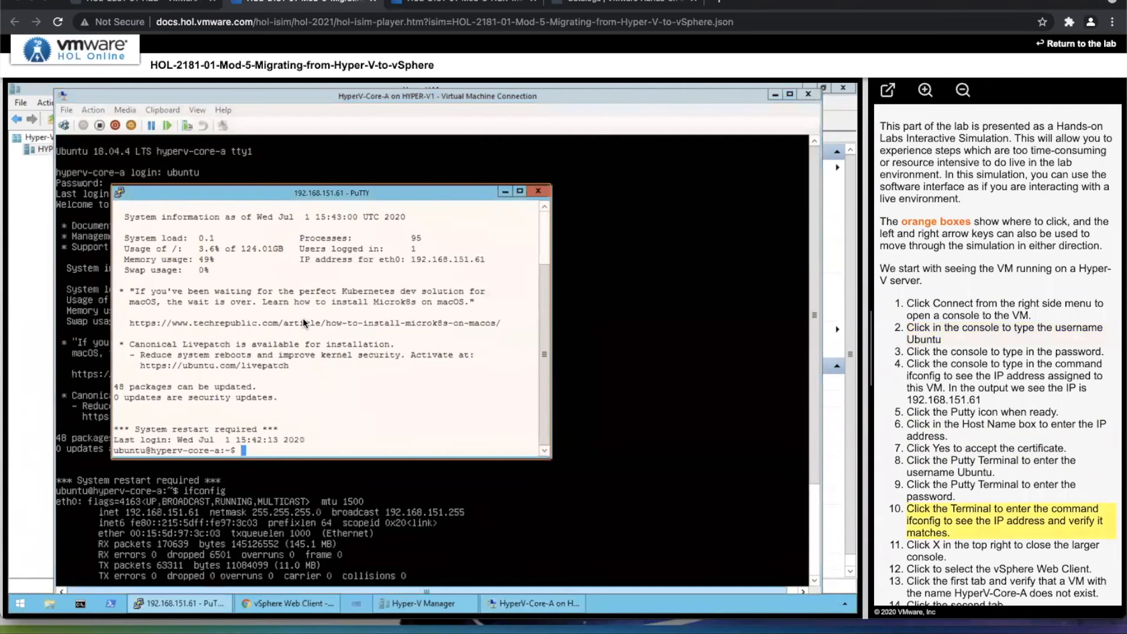
left_click(303, 319)
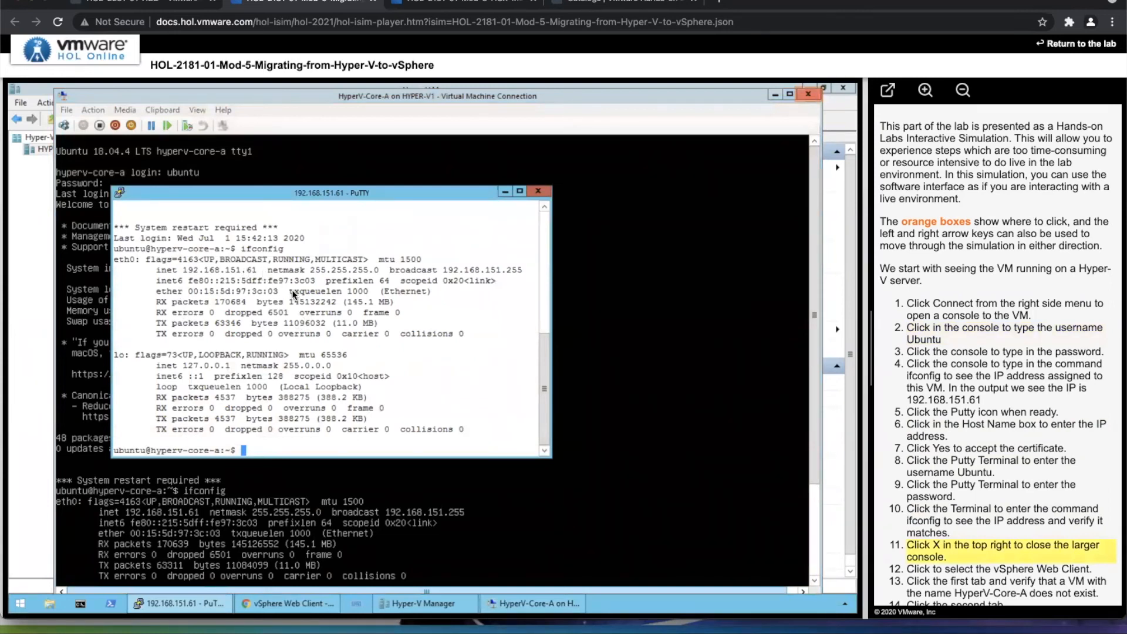
Close the HyperV-Core-A console and check the RegionA01-COMP01 inventory in vSphere for a VM named HyperV-Core-A.
left_click(806, 95)
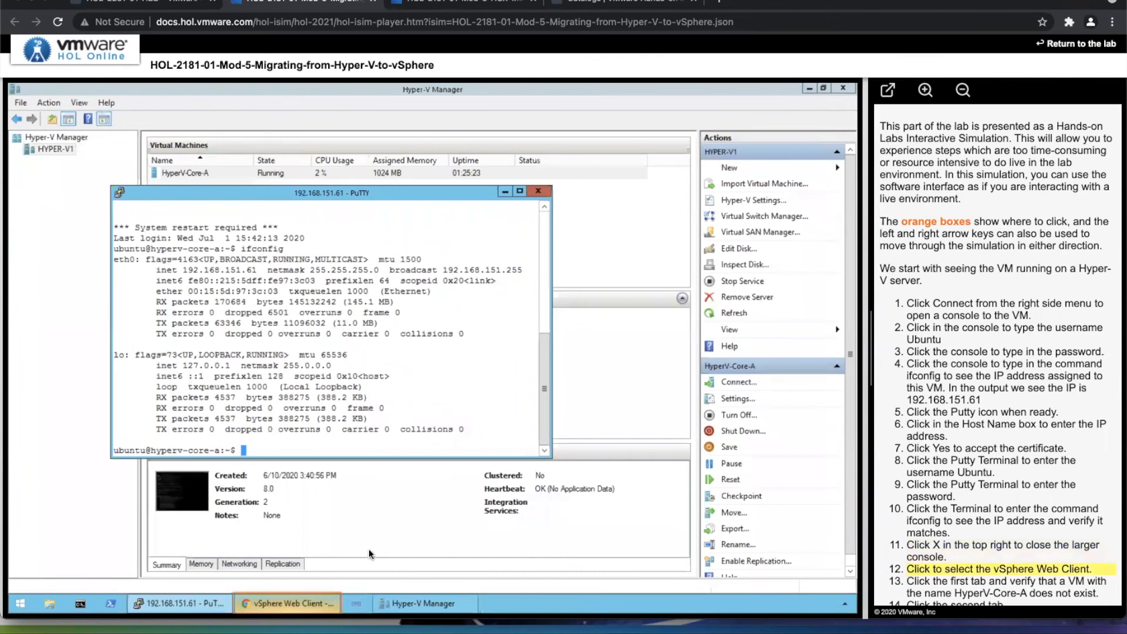
left_click(309, 604)
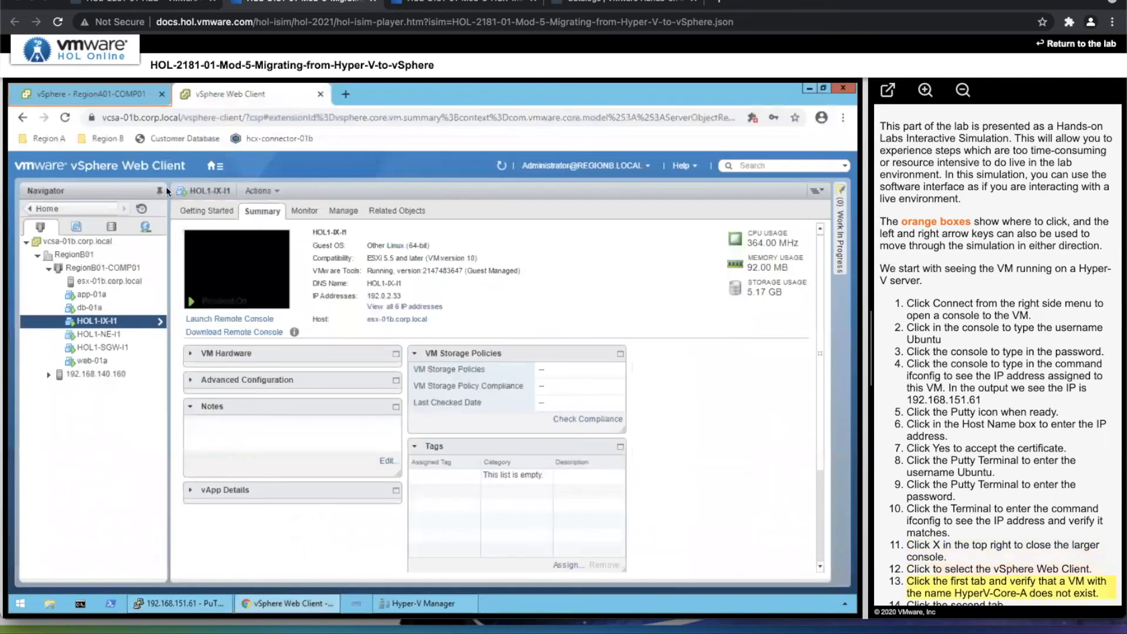
left_click(122, 97)
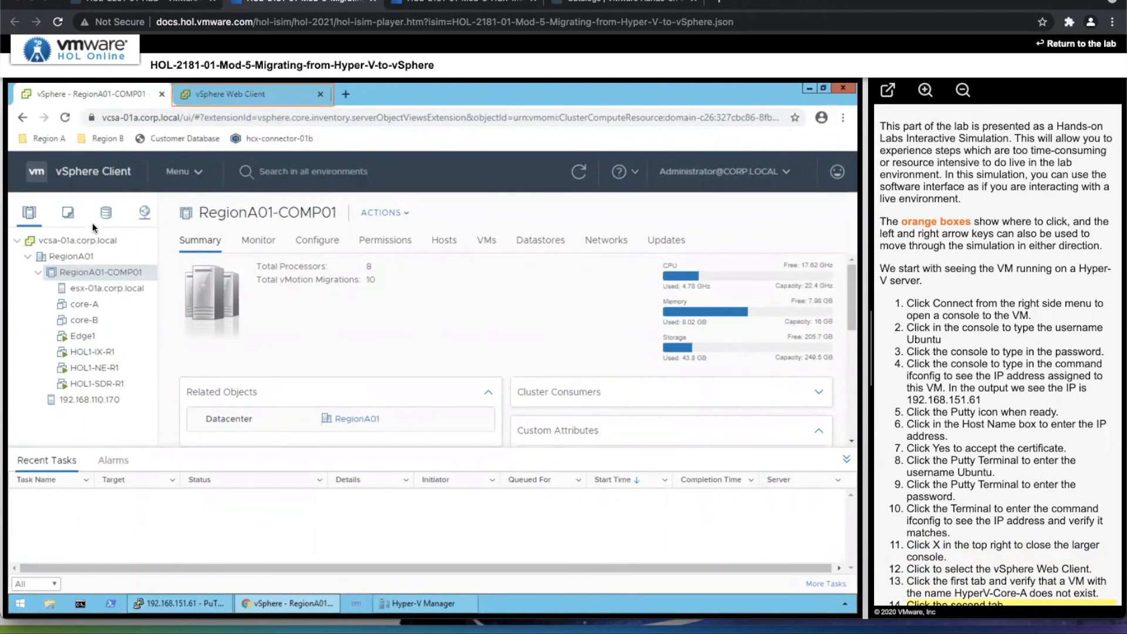
Open HCX in the Region B vSphere Web Client and review its dashboard and site pairing.
left_click(244, 98)
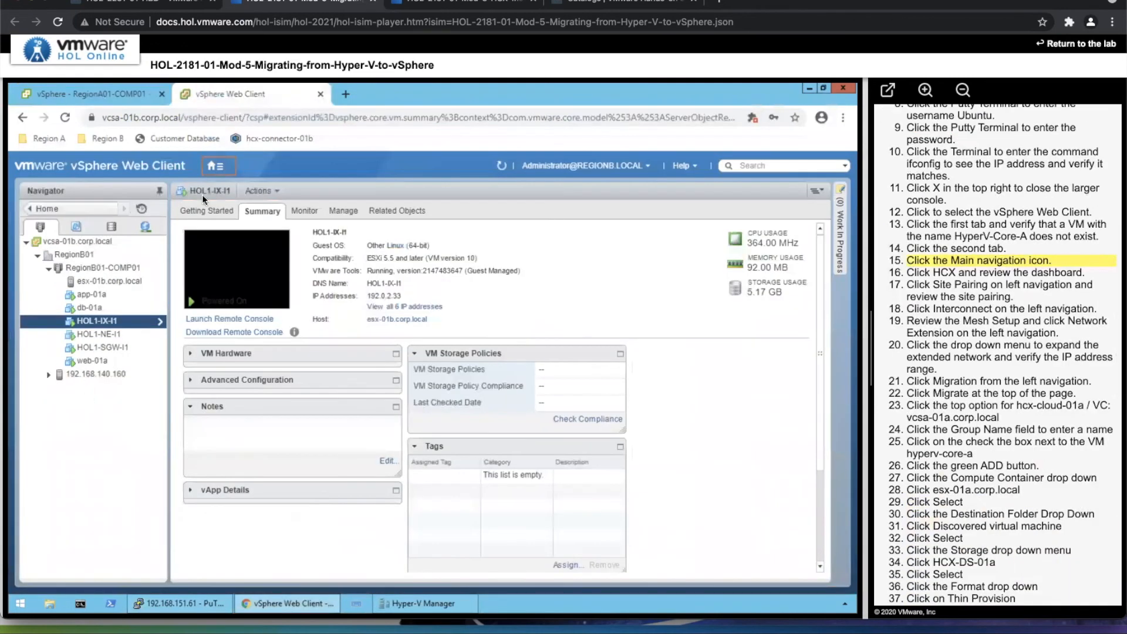
left_click(227, 167)
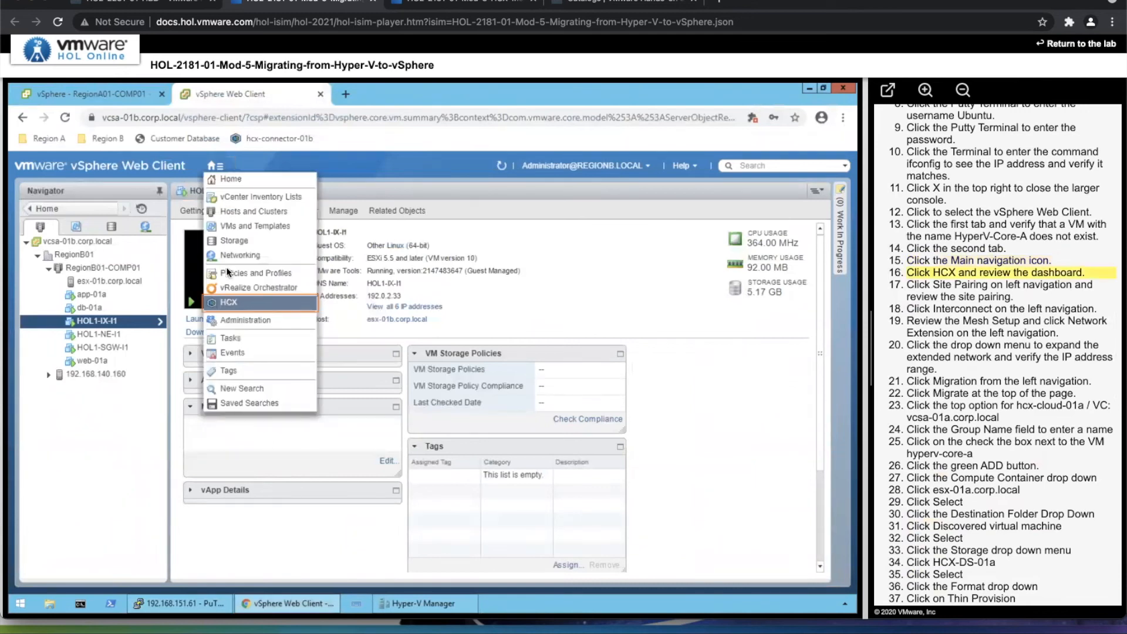
left_click(230, 303)
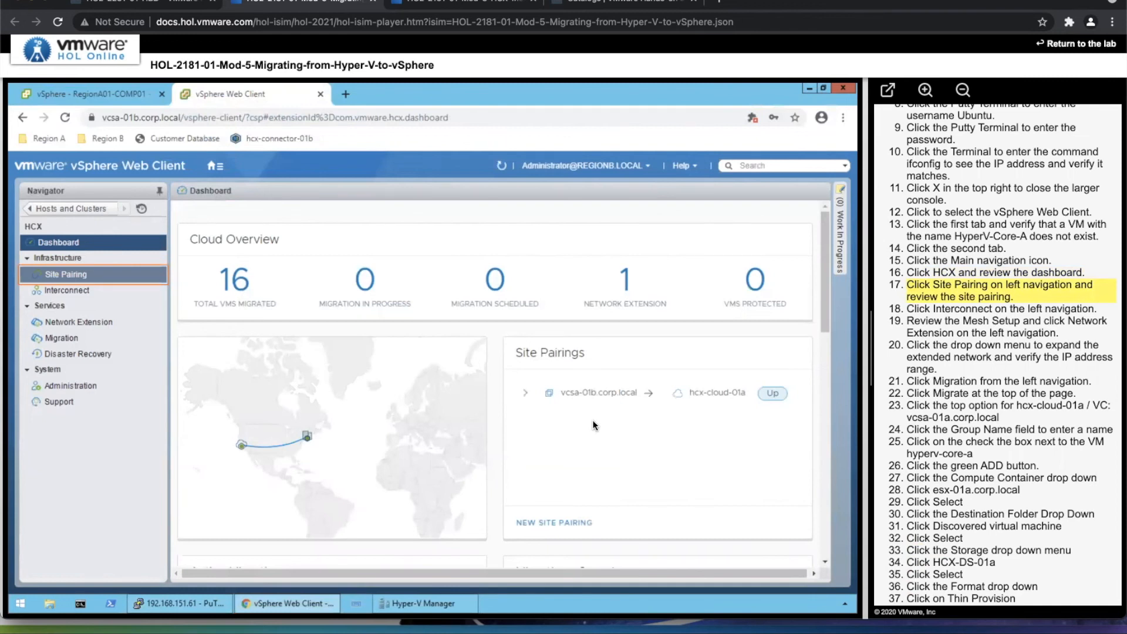
left_click(65, 274)
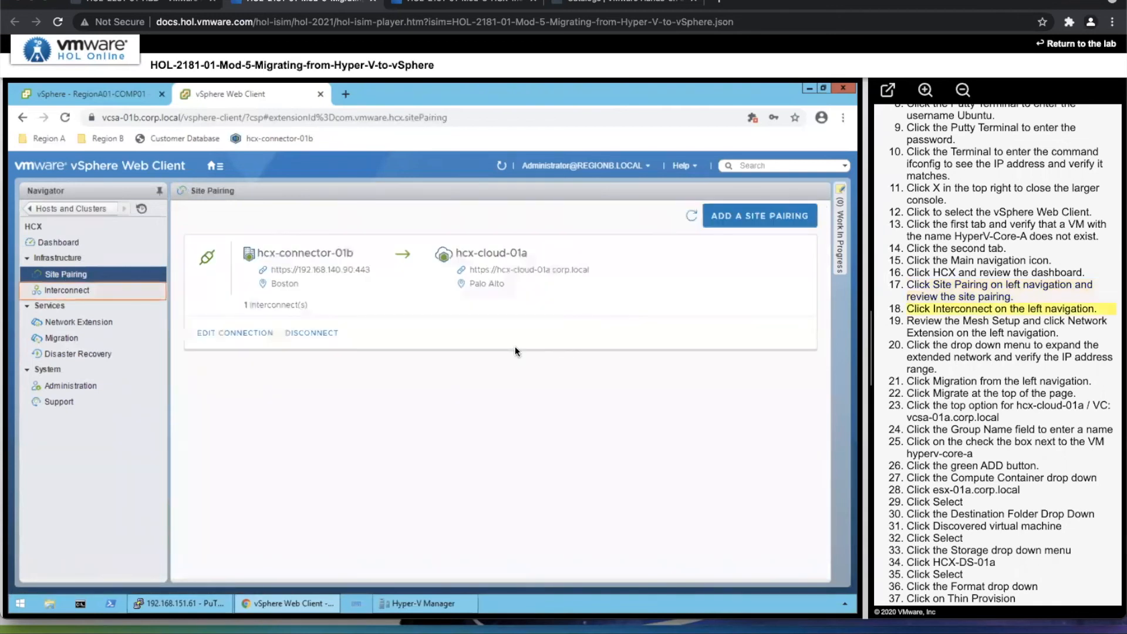
Review the HCX interconnect service mesh and the IP range details of the extended network VM-RegionB01-vDS-COMP.
left_click(94, 293)
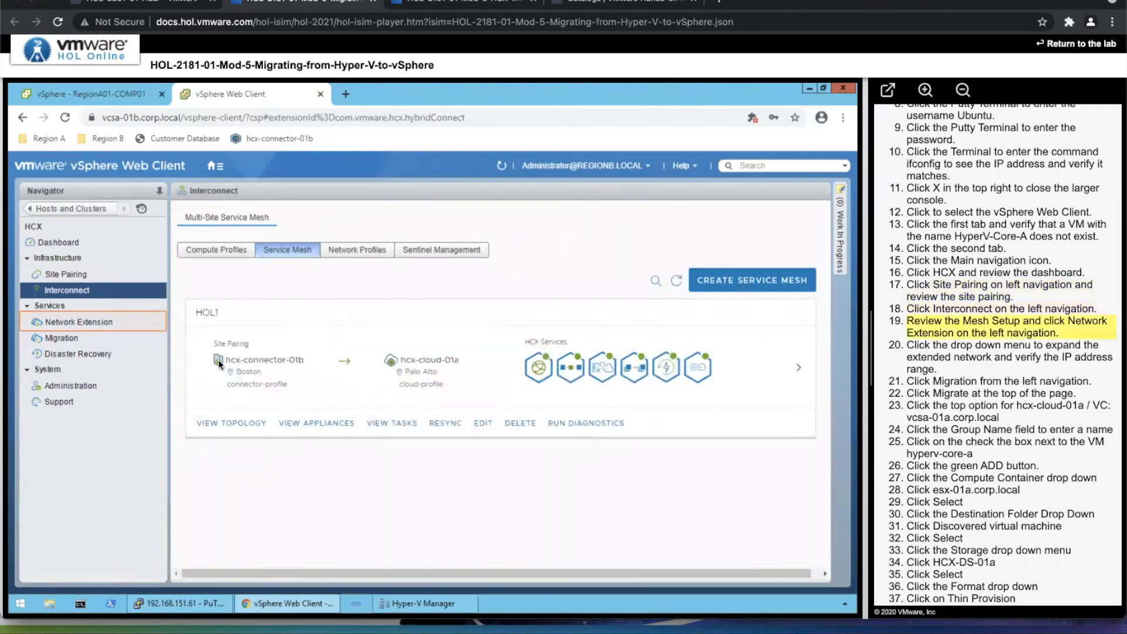
left_click(106, 323)
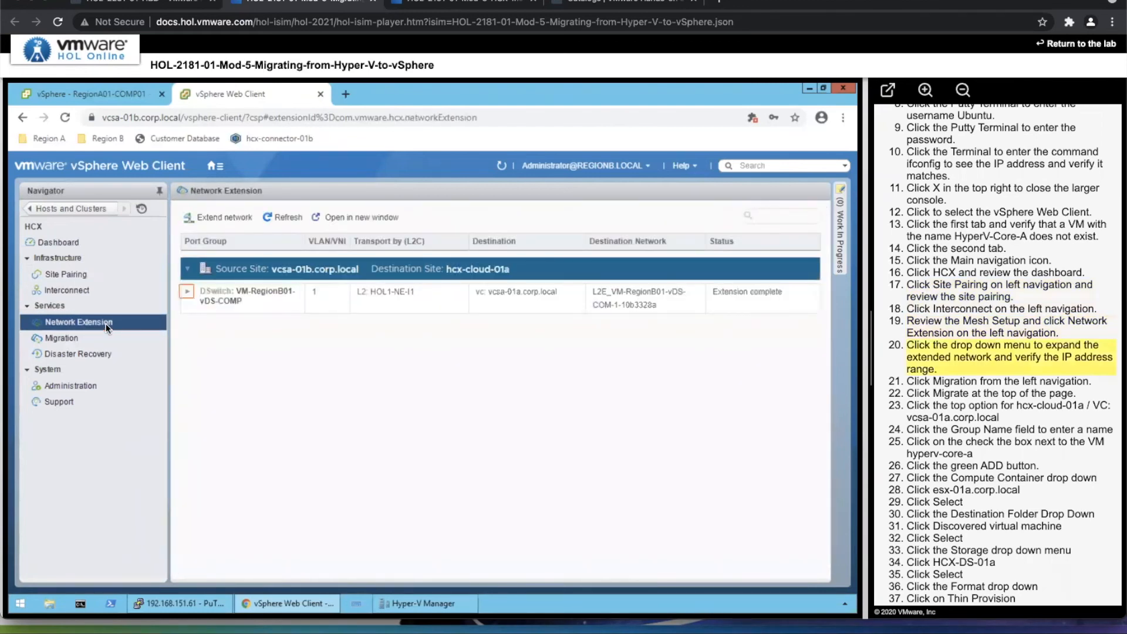
left_click(185, 294)
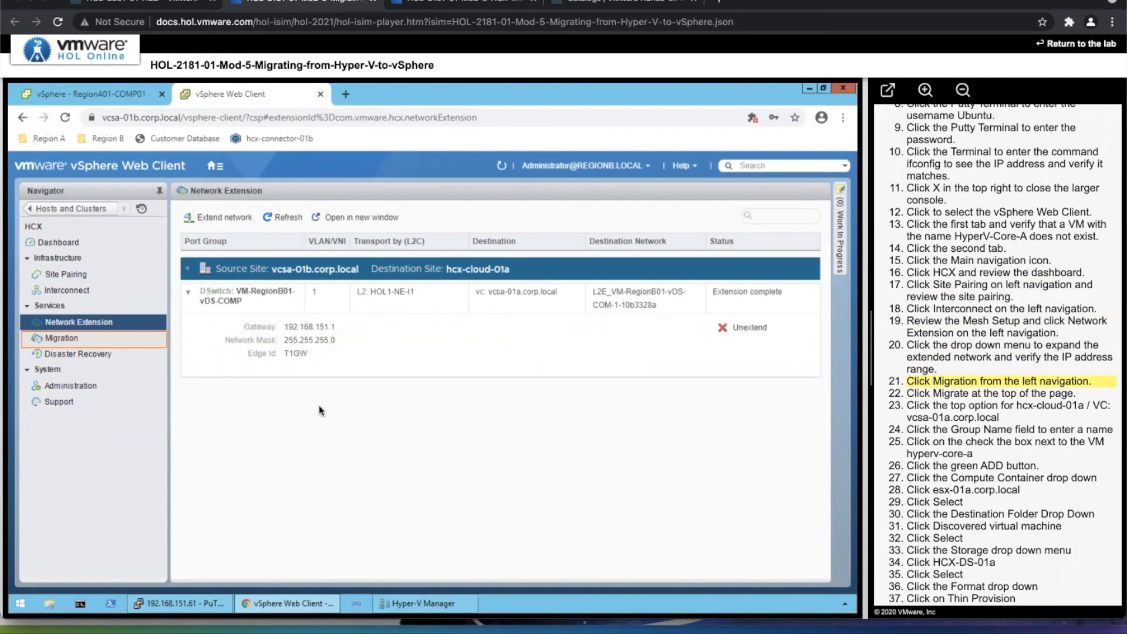
Start a new HCX migration from Non vSphere Inventory to hcx-cloud-01a / VC vcsa-01a.corp.local.
left_click(60, 333)
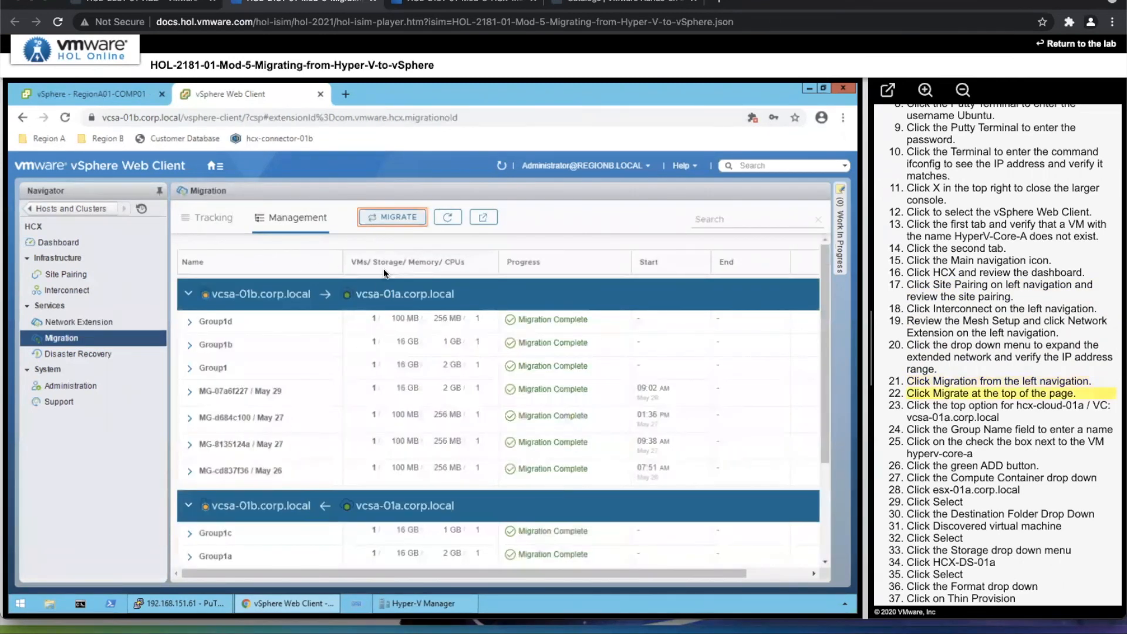
left_click(396, 218)
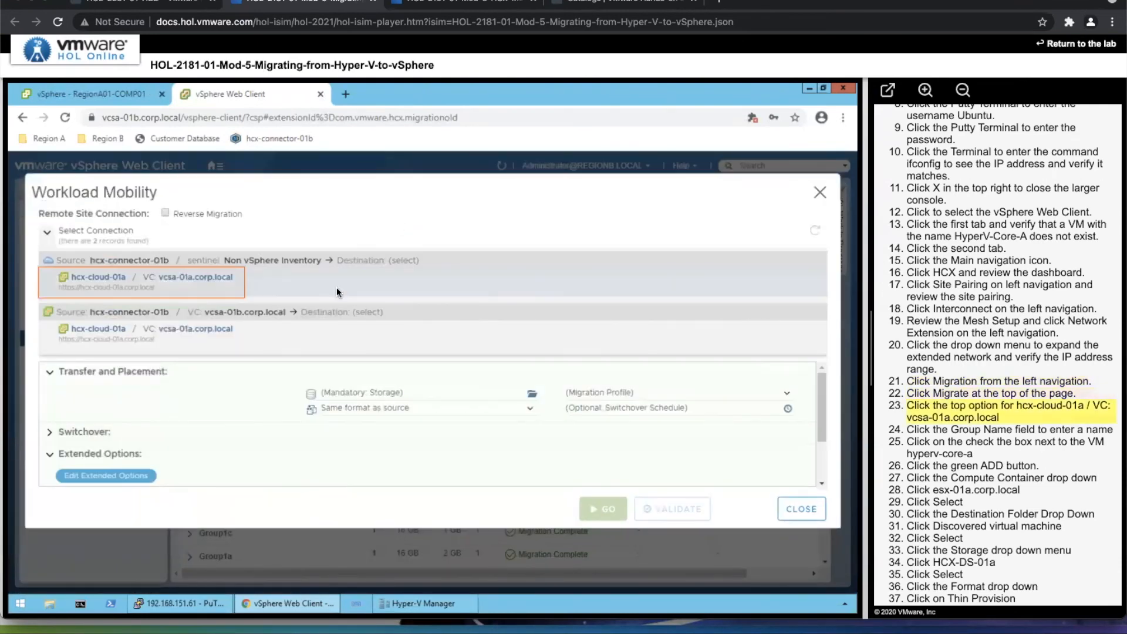
left_click(221, 290)
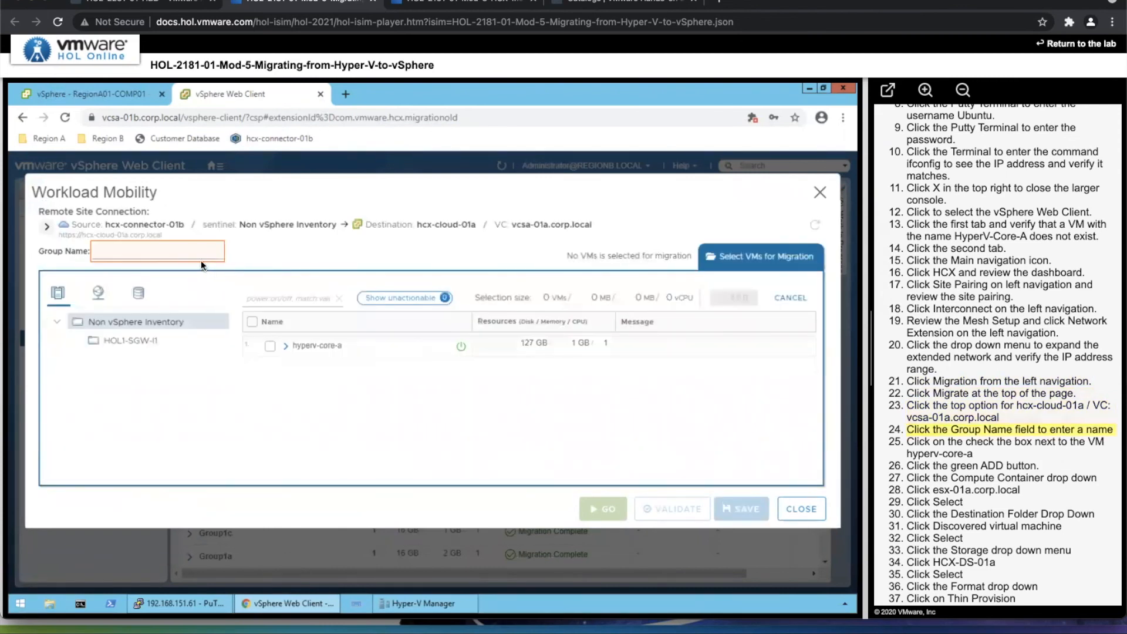
Name the migration group Group-2181-OSAM and add the VM hyperv-core-a to it.
left_click(194, 247)
type("Group-2")
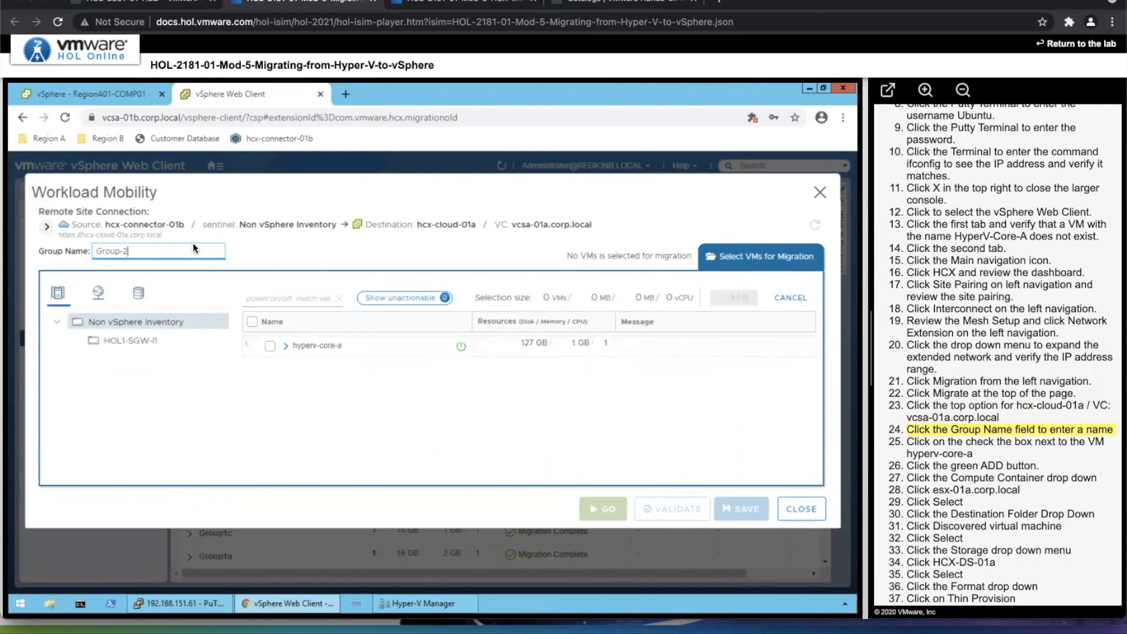
type("181-OSAM")
left_click(271, 345)
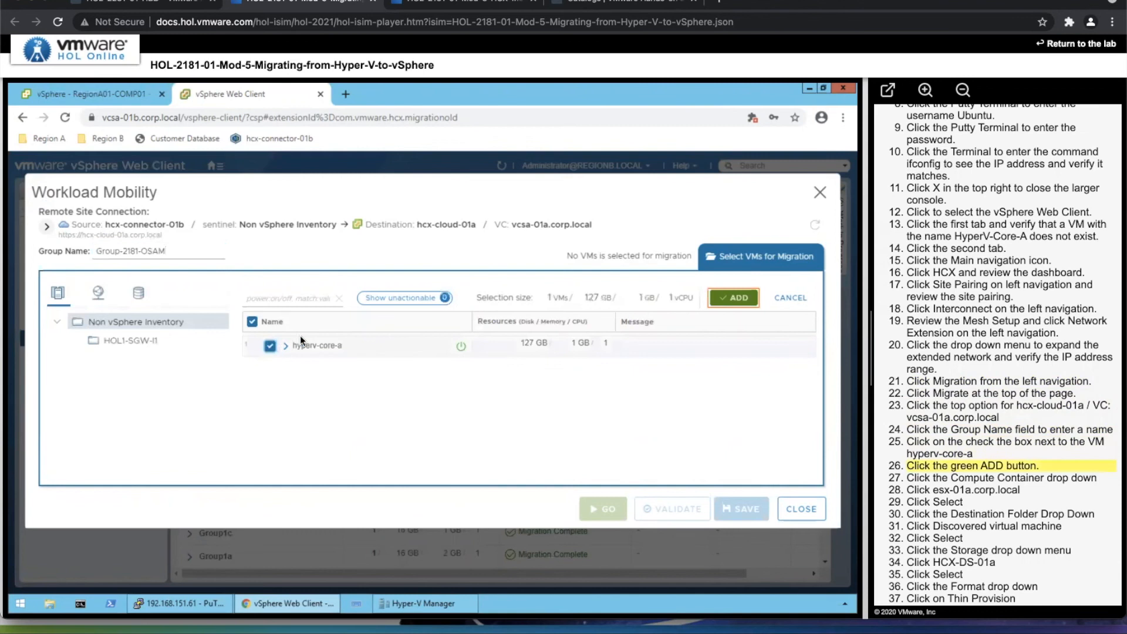
left_click(734, 297)
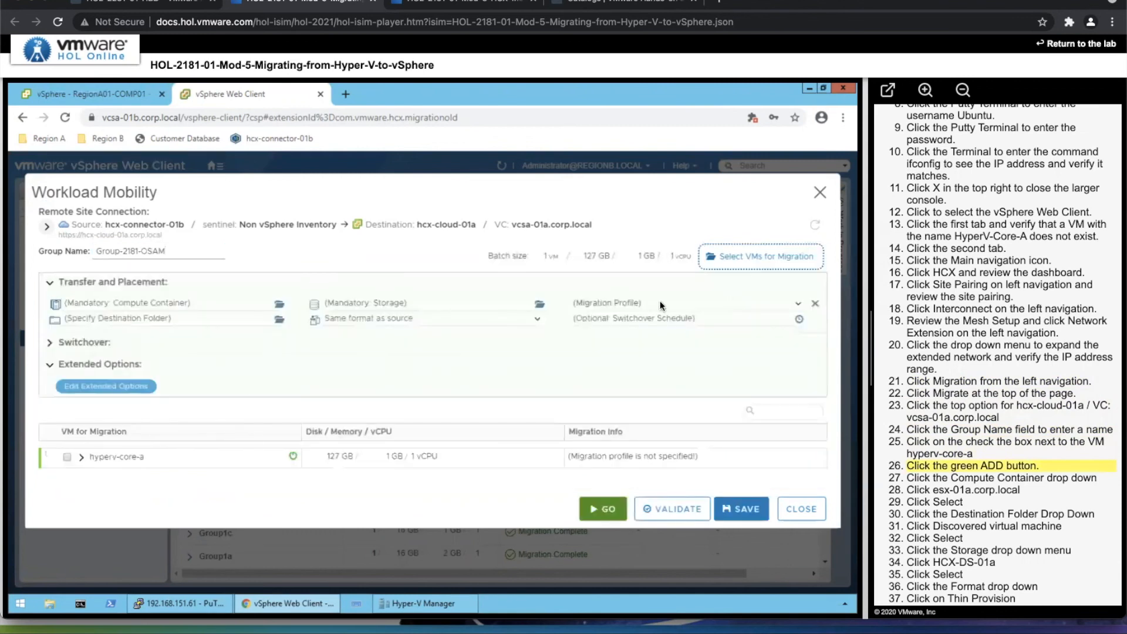
Set the destination compute container to esx-01a.corp.local and the destination folder to Discovered virtual machine.
left_click(175, 302)
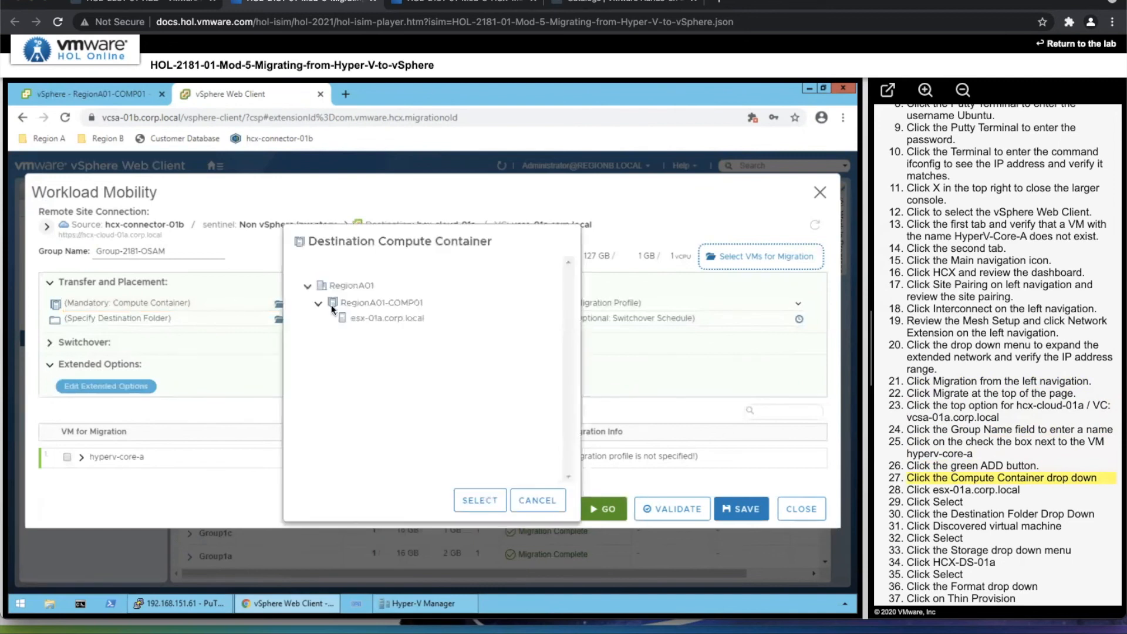
left_click(379, 319)
left_click(469, 496)
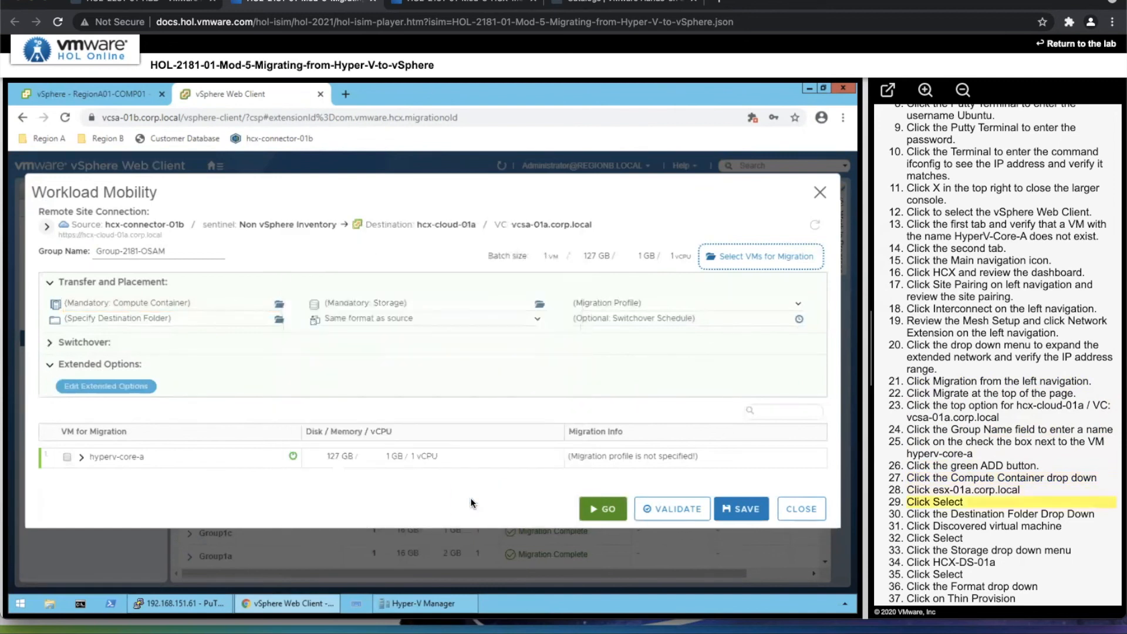
left_click(122, 323)
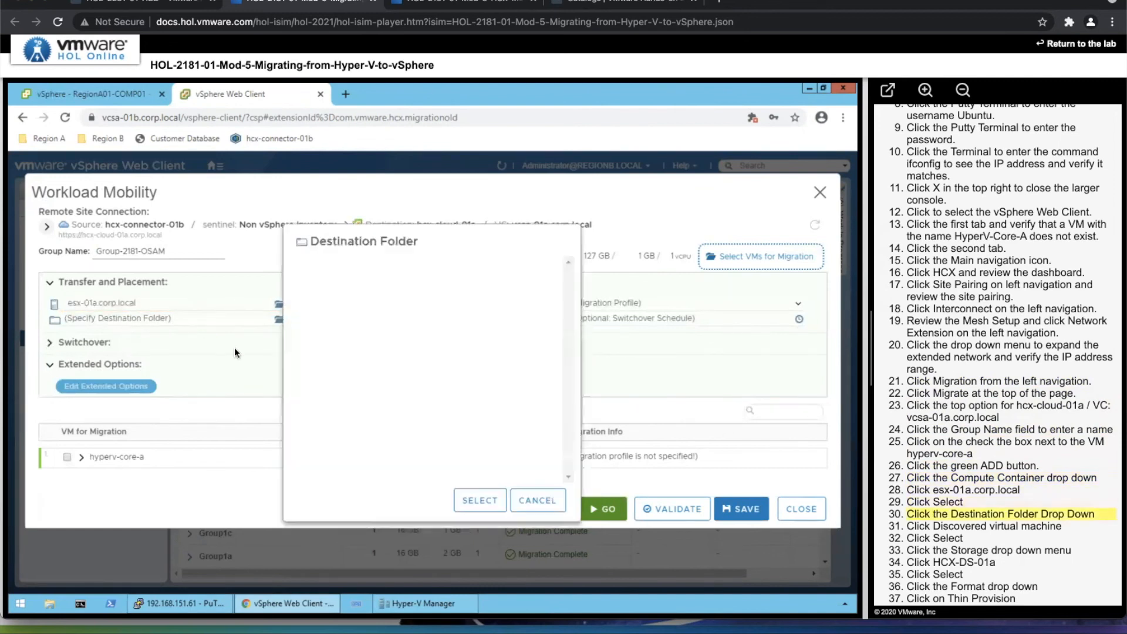
left_click(357, 299)
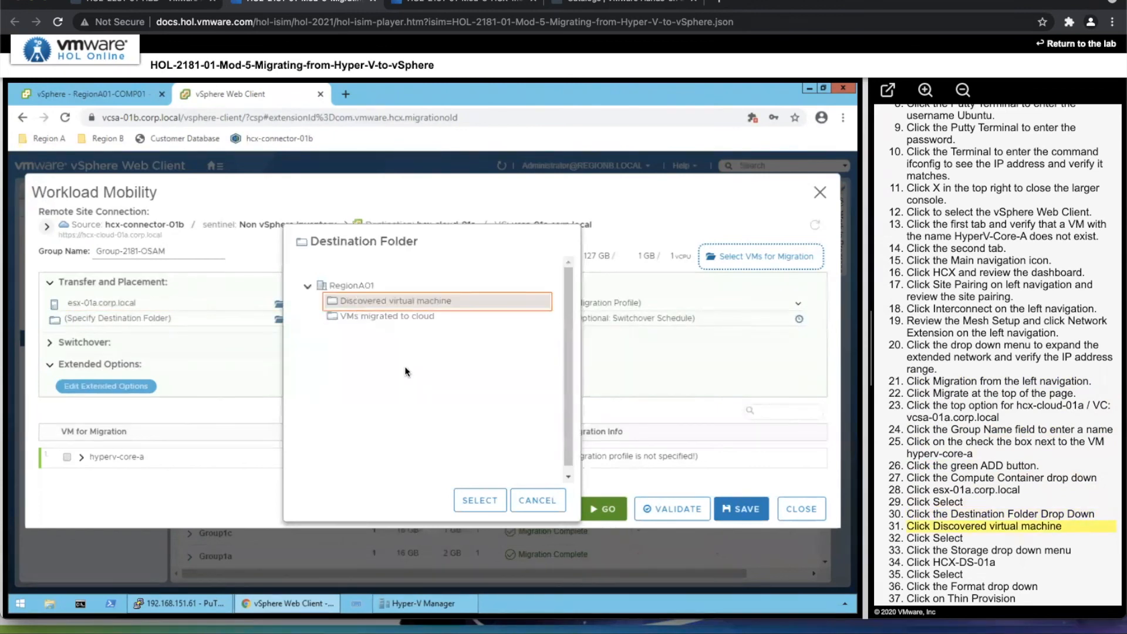
left_click(479, 500)
Set the destination storage to HCX-DS-01a in Thin Provision format and the migration profile to OS Assisted Migration.
left_click(351, 301)
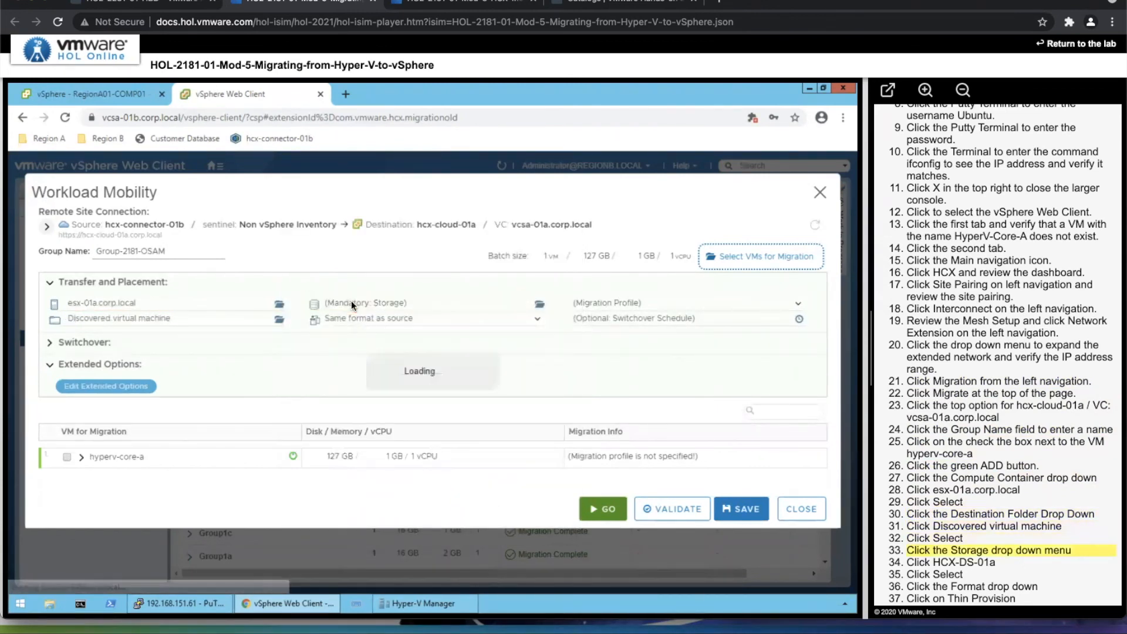
left_click(188, 330)
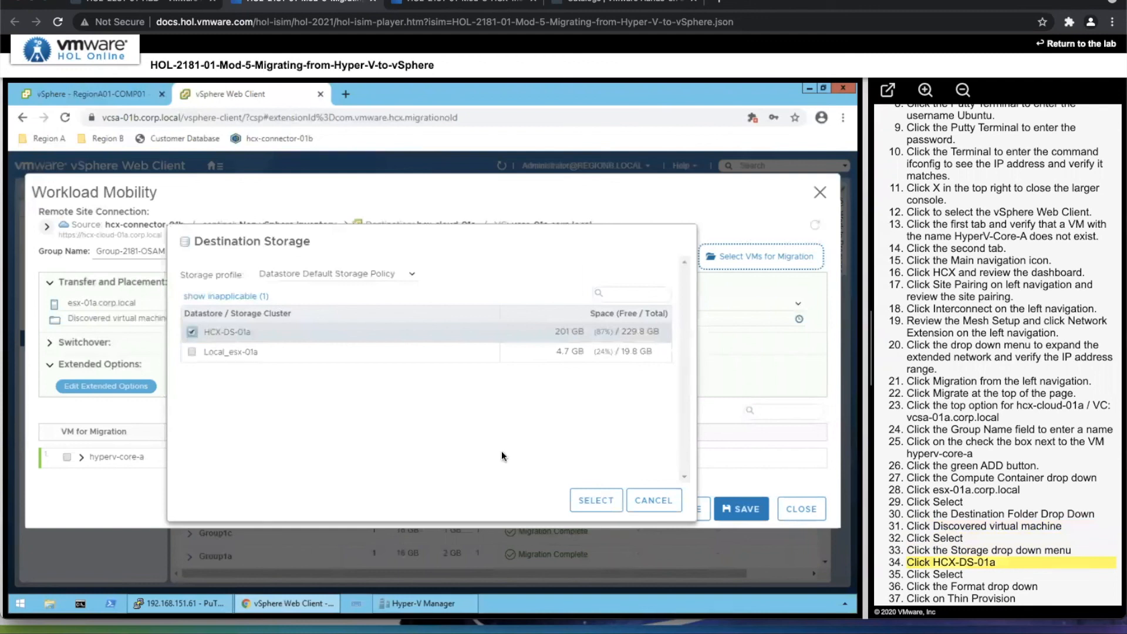
left_click(586, 497)
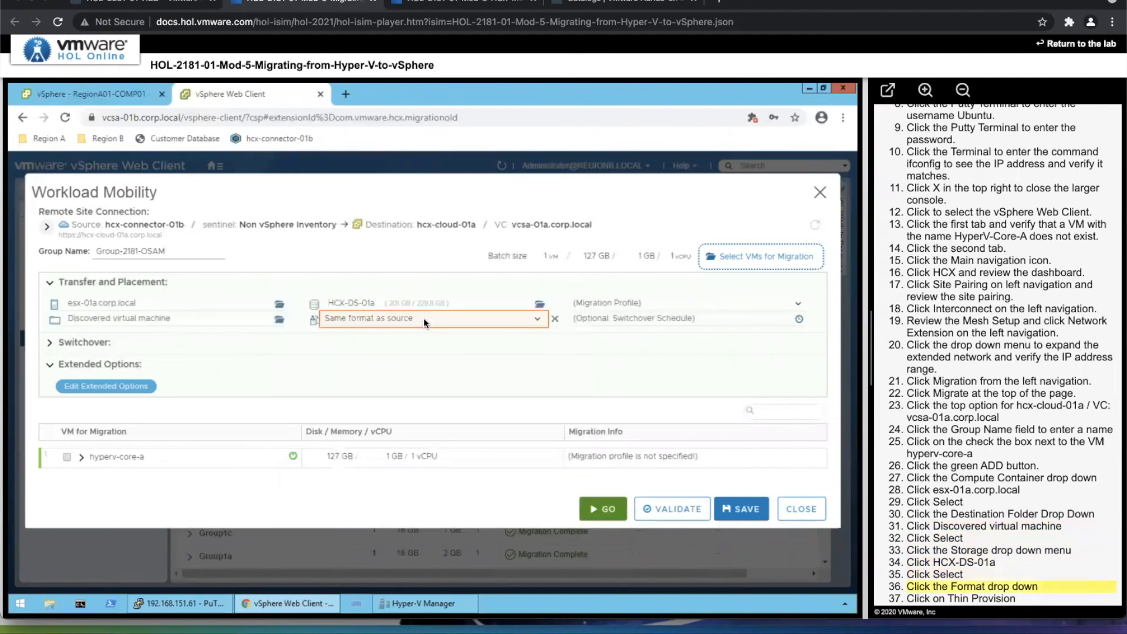
left_click(378, 323)
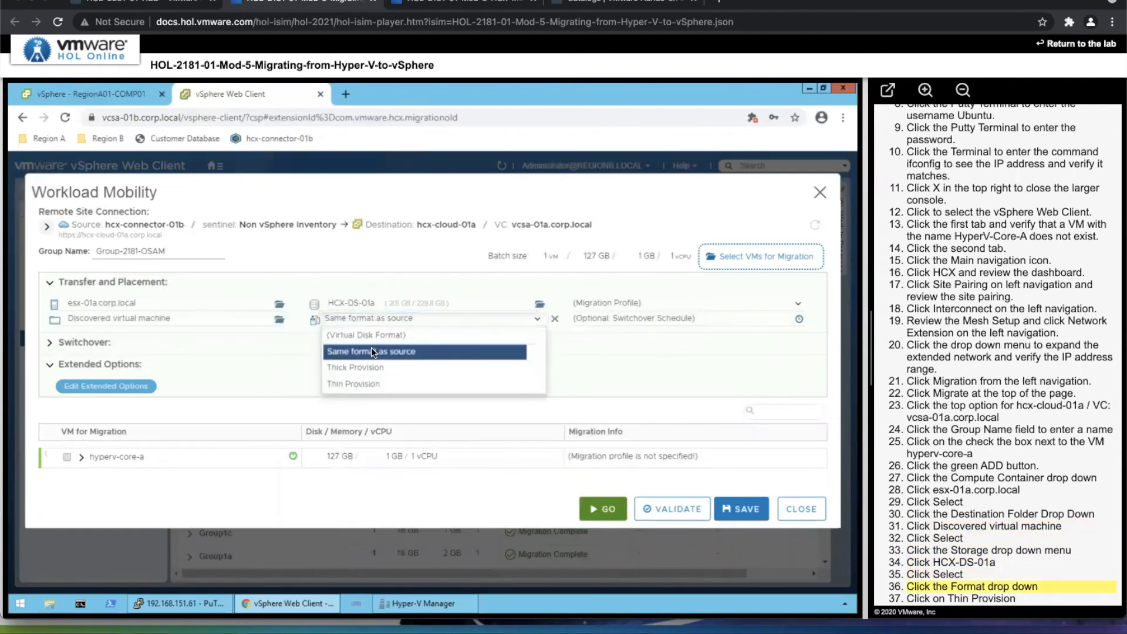
left_click(364, 382)
left_click(597, 301)
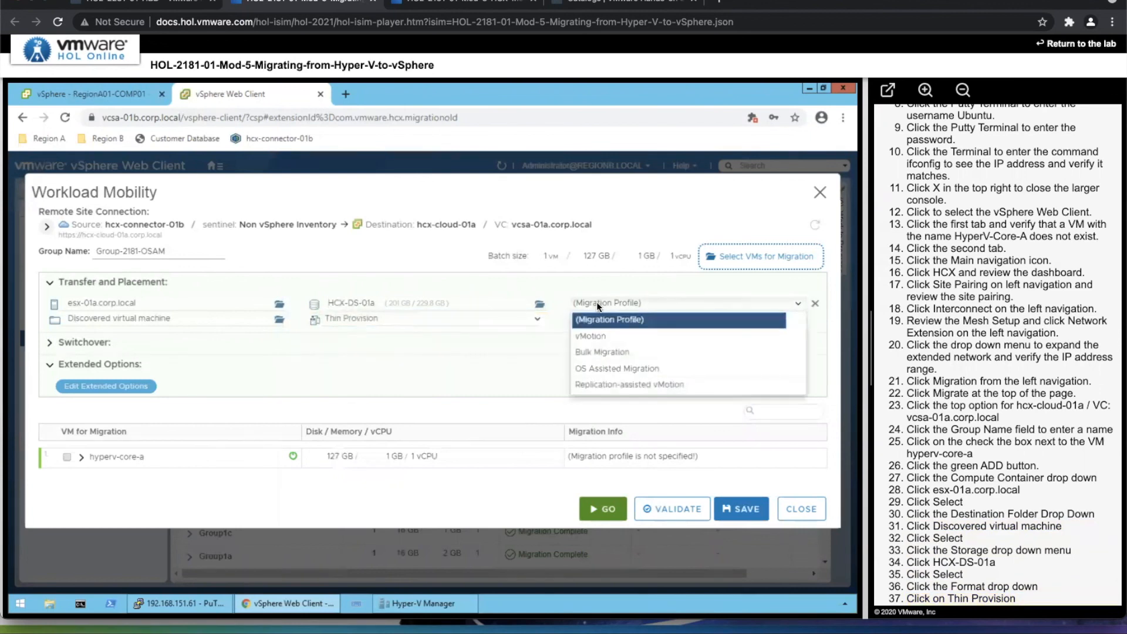
left_click(593, 369)
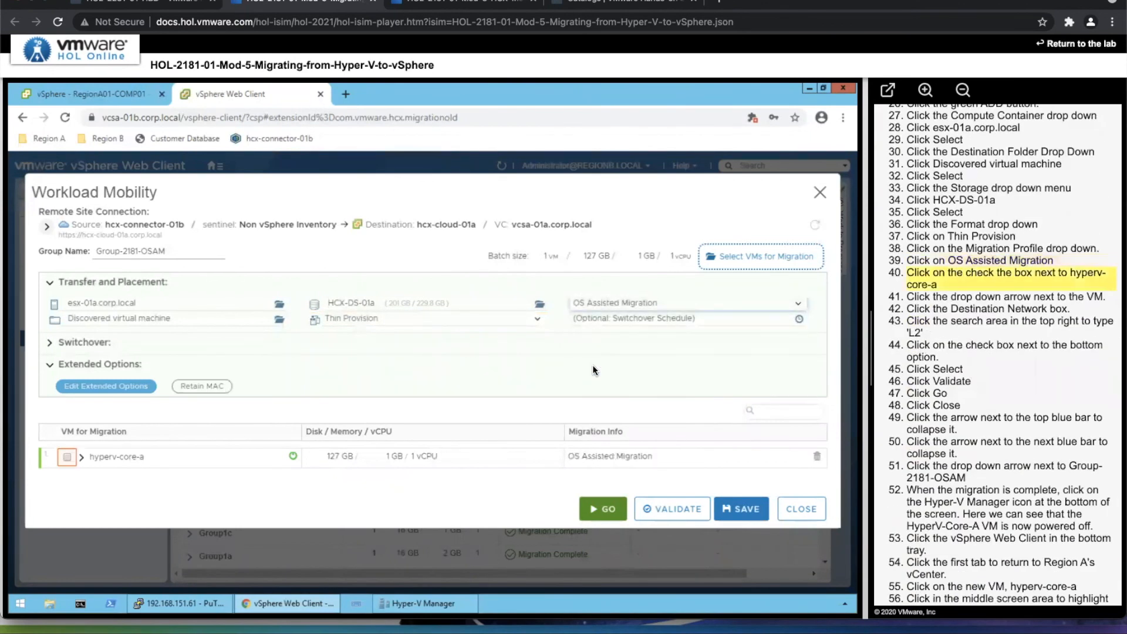
Map hyperv-core-a's eth0 to the NSX Logical Switch network L2E_VM-RegionB01-vDS-COM-1-10b3328a, filtering the networks by l2.
left_click(66, 457)
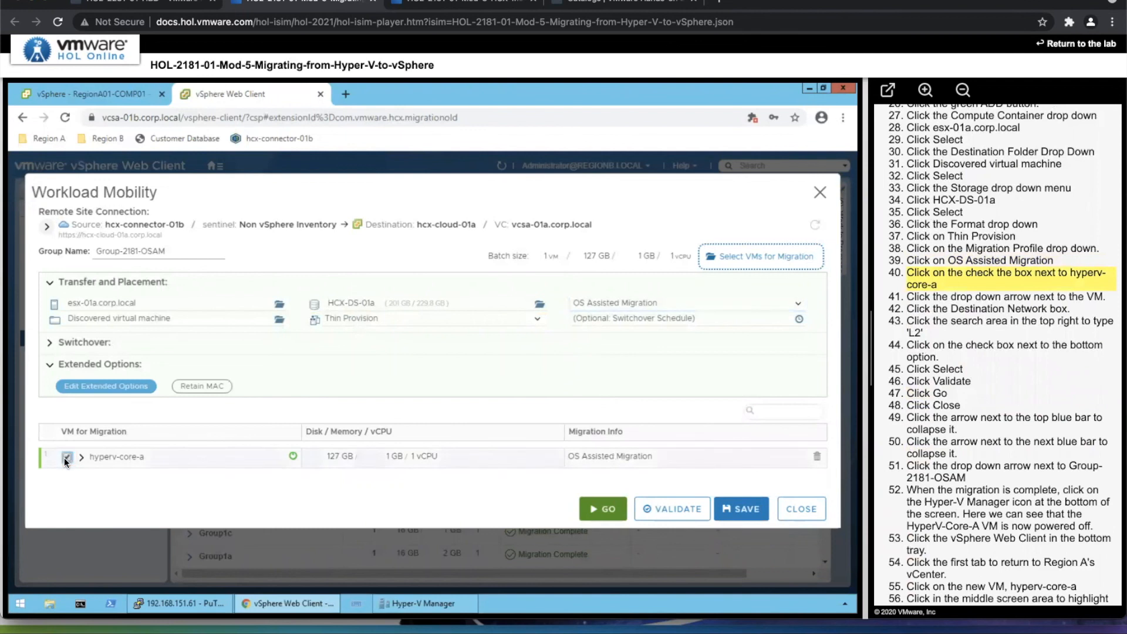
left_click(81, 457)
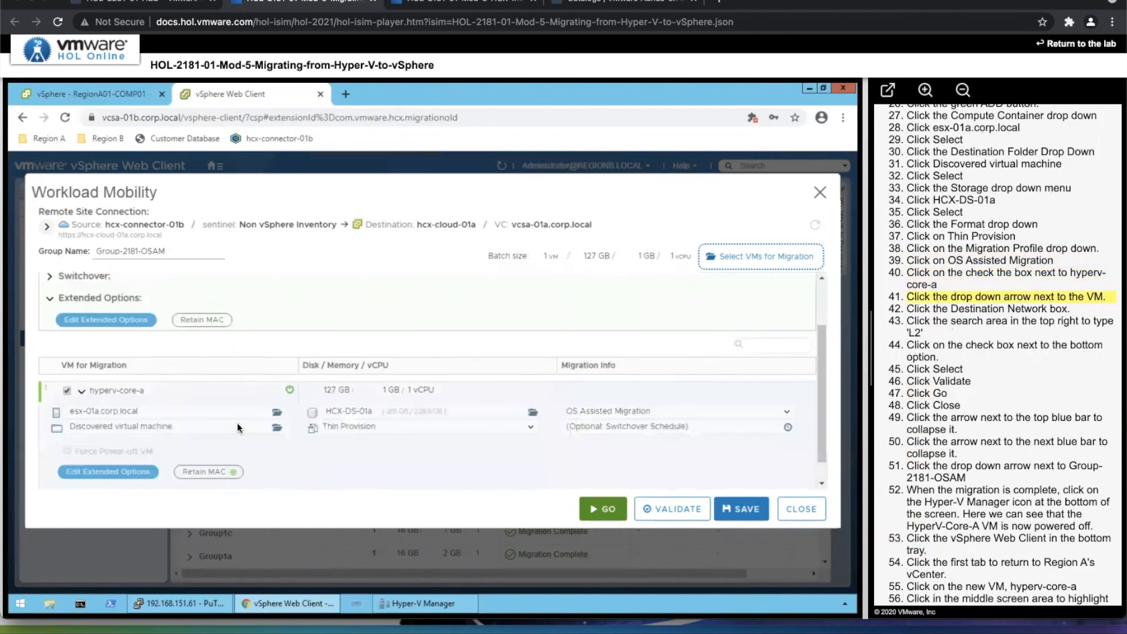
scroll(237, 423, "down", 2)
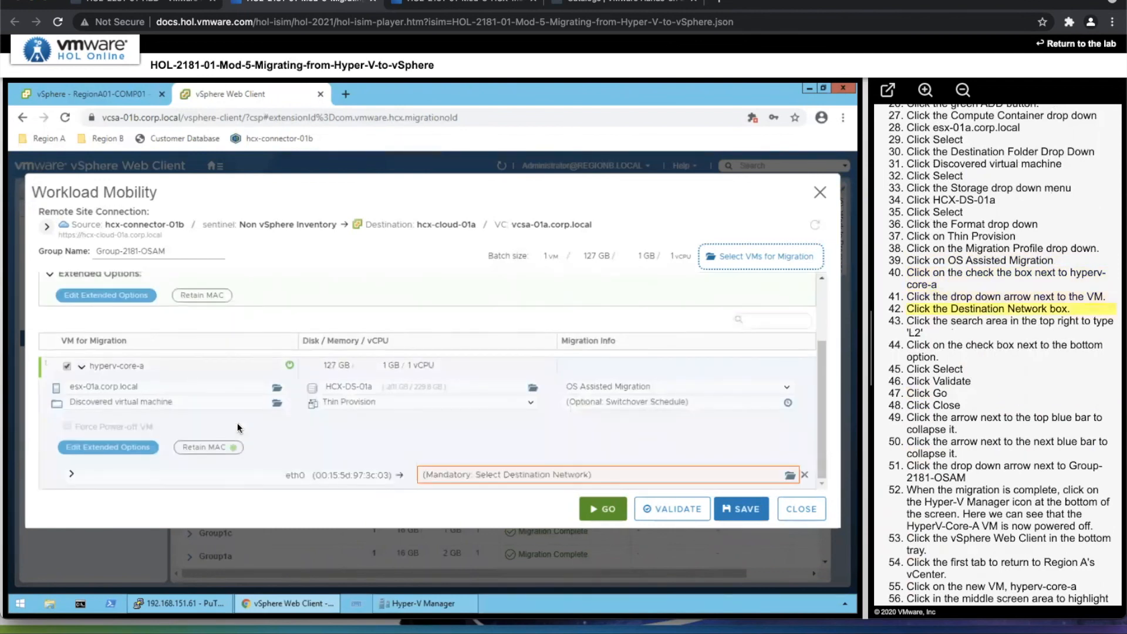
left_click(486, 480)
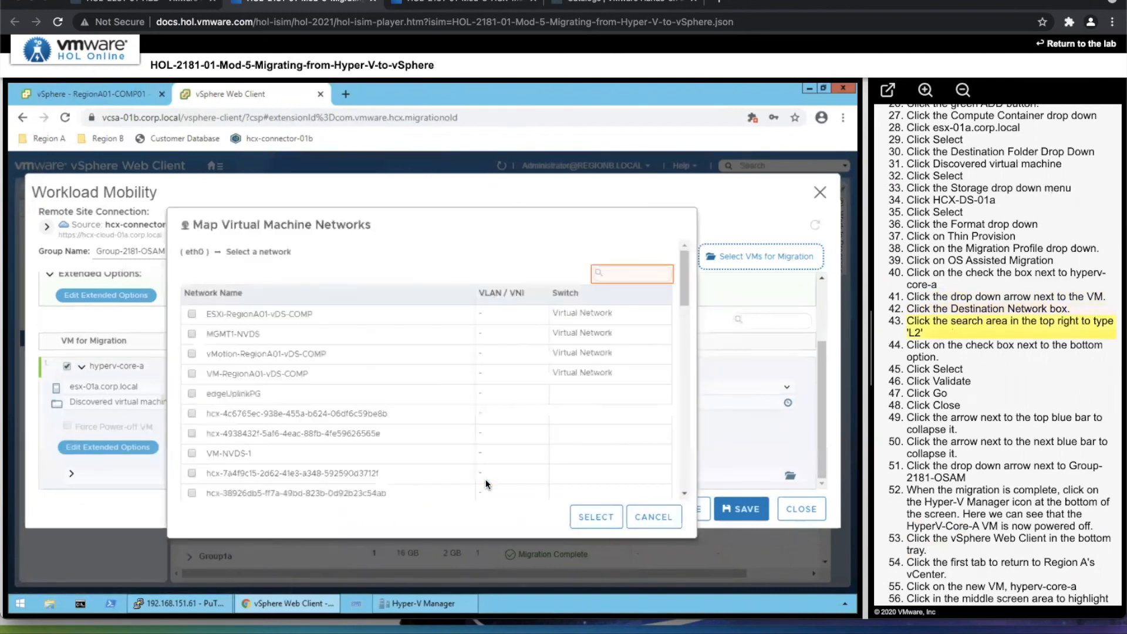
left_click(621, 274)
type("l2")
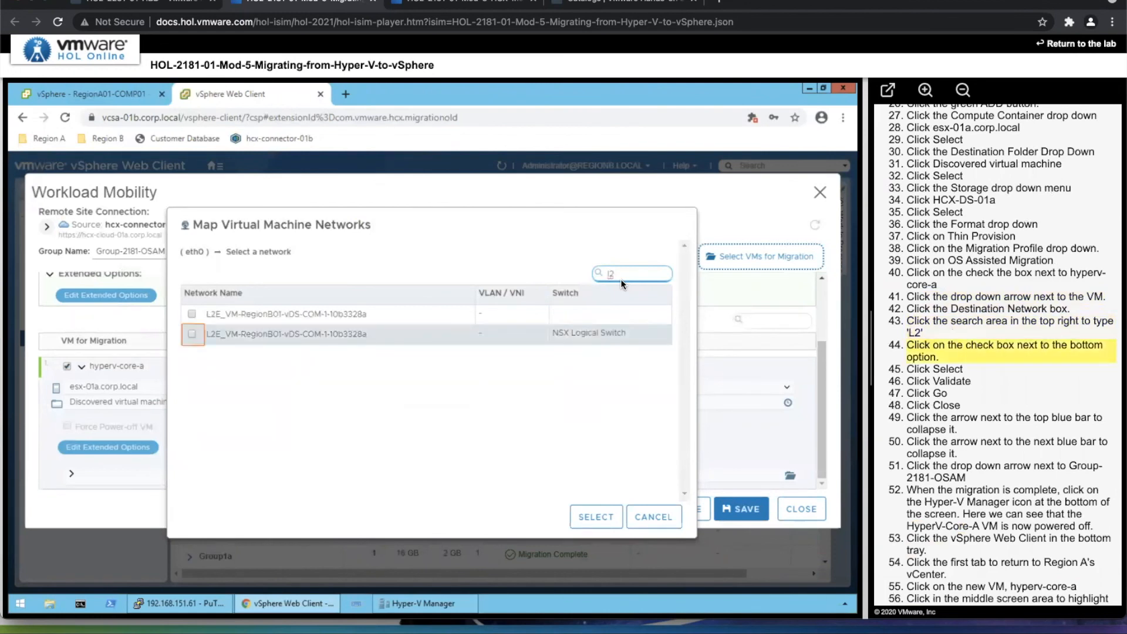
left_click(190, 331)
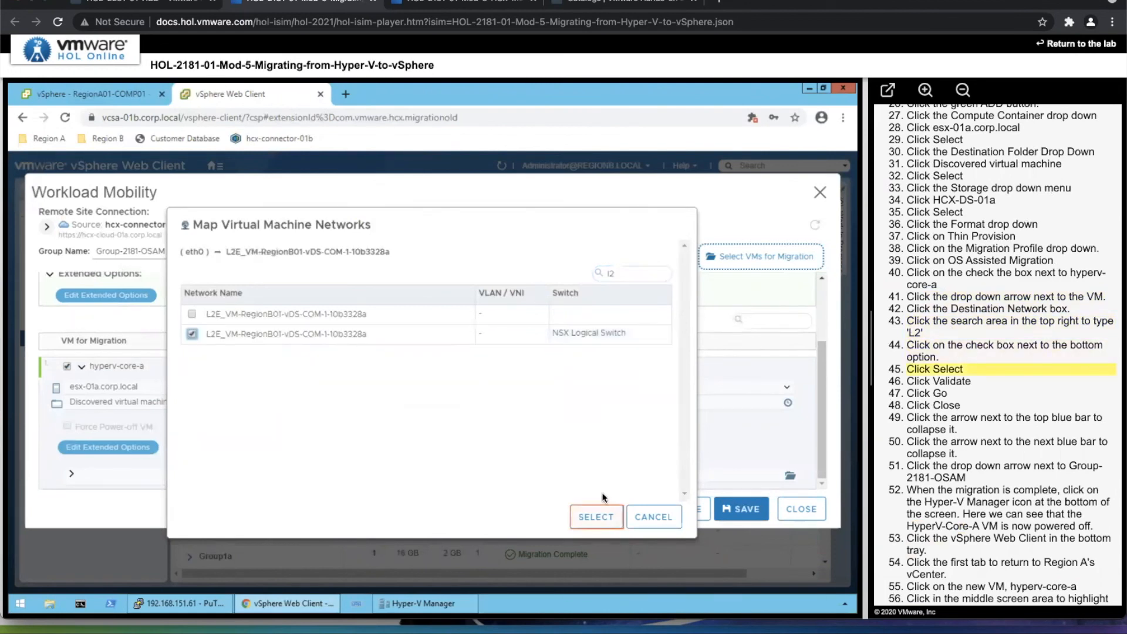
left_click(596, 516)
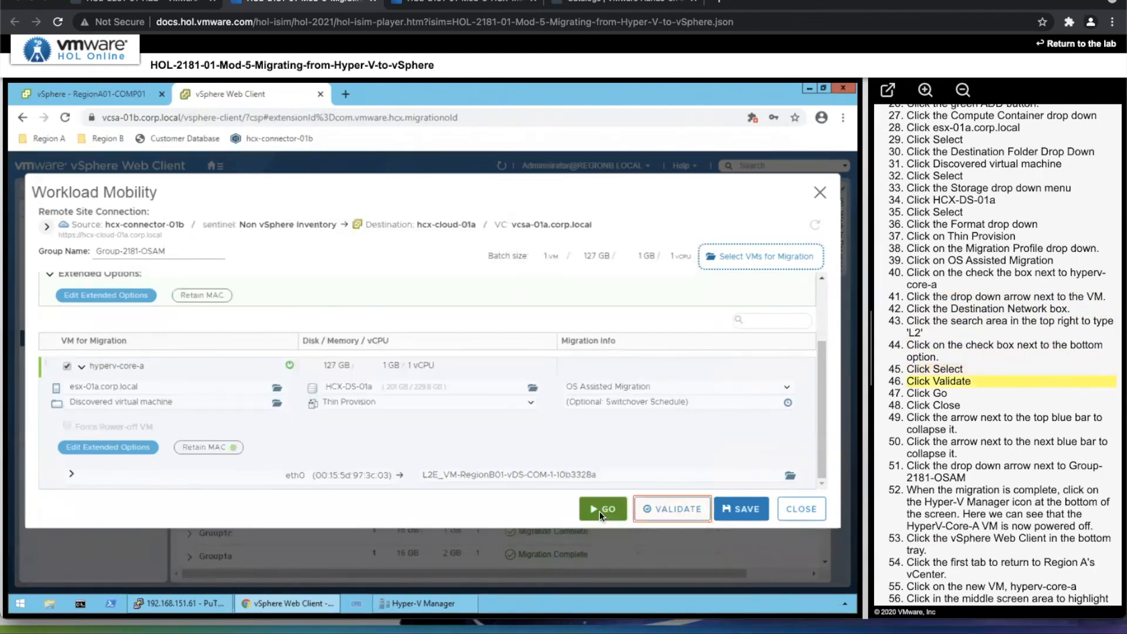
Validate the Group-2181-OSAM migration, start it and close the Workload Mobility dialog.
left_click(675, 509)
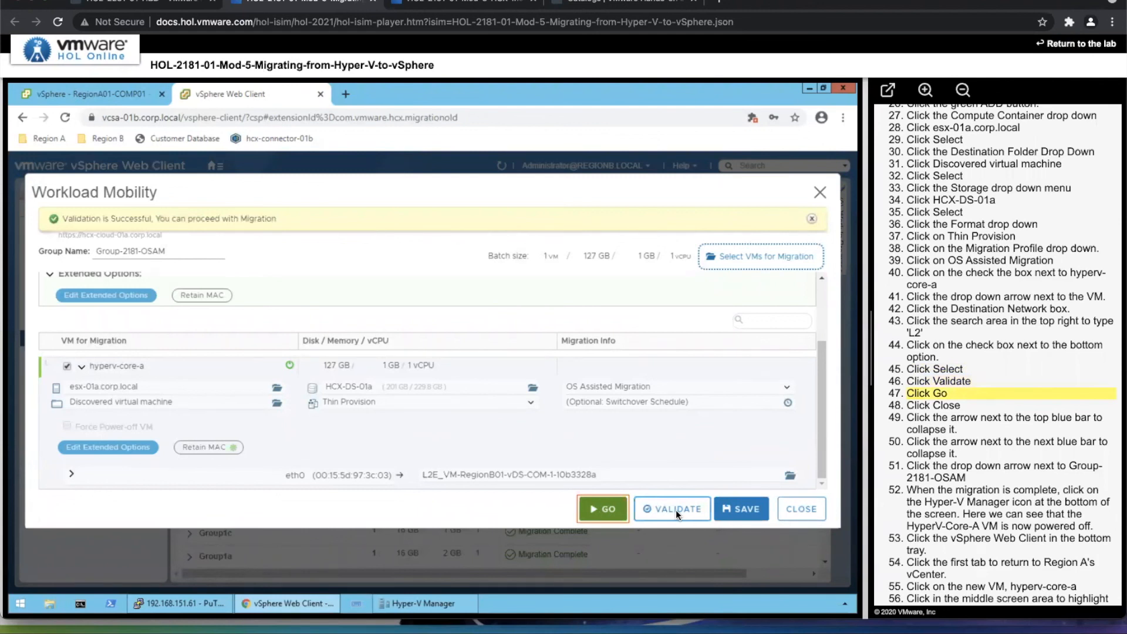
left_click(605, 510)
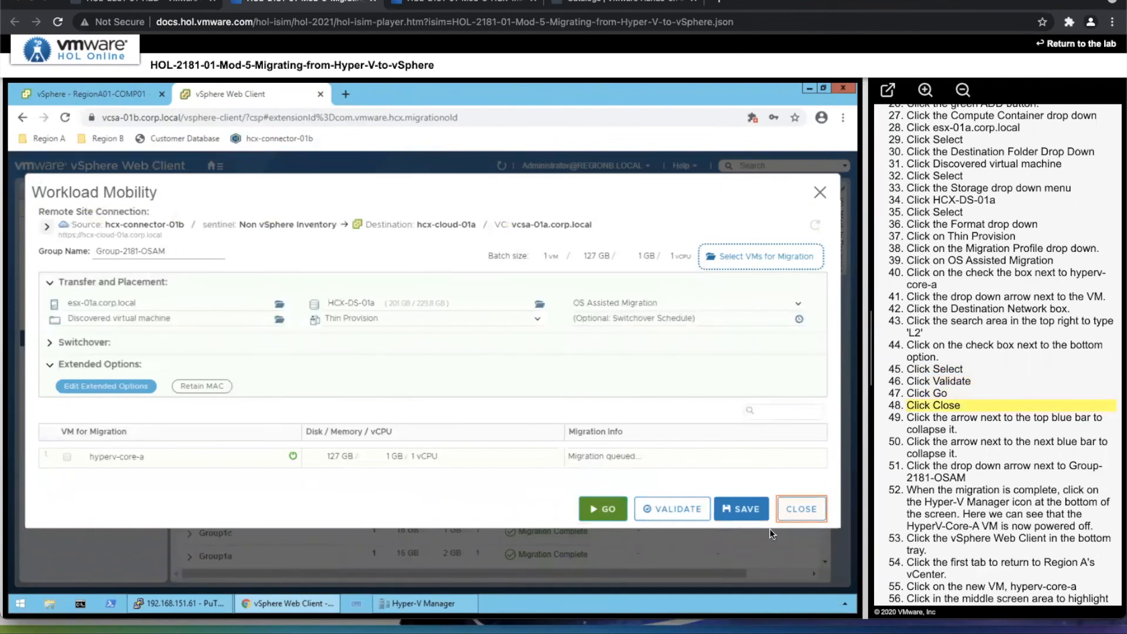
left_click(800, 509)
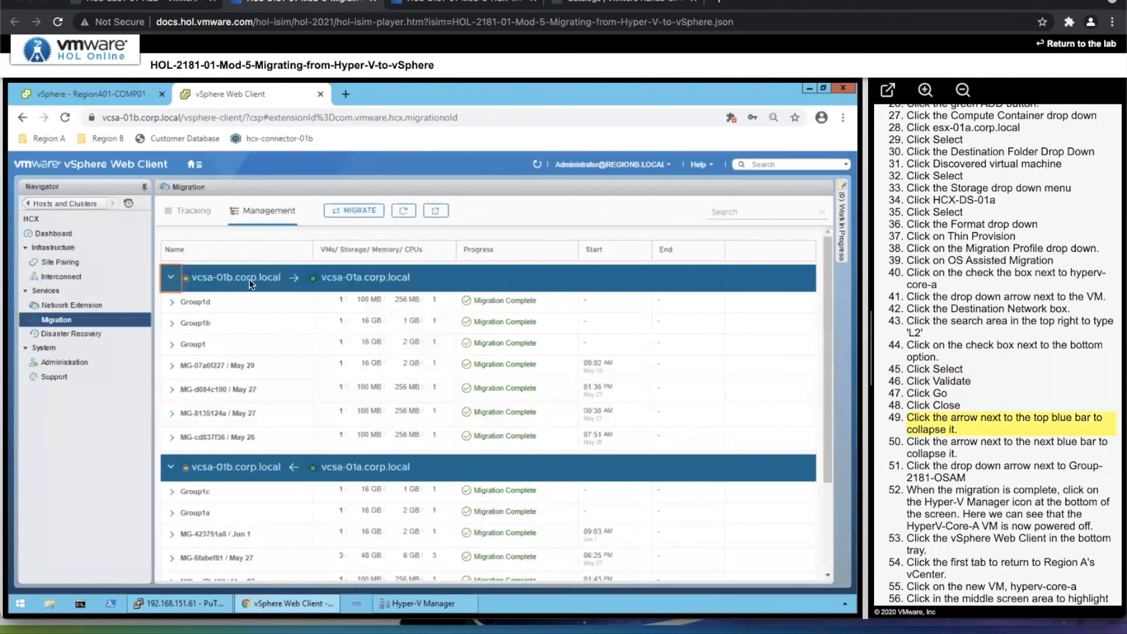
Collapse both vcsa-01b/vcsa-01a migration lists and expand Group-2181-OSAM to check its migration progress.
left_click(171, 277)
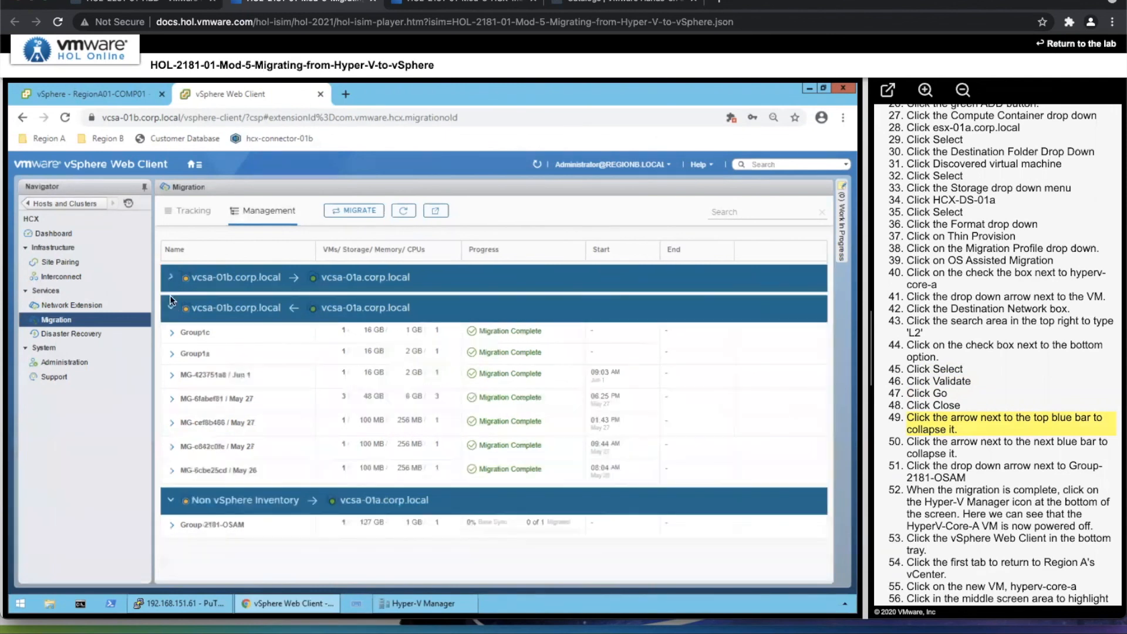
left_click(169, 308)
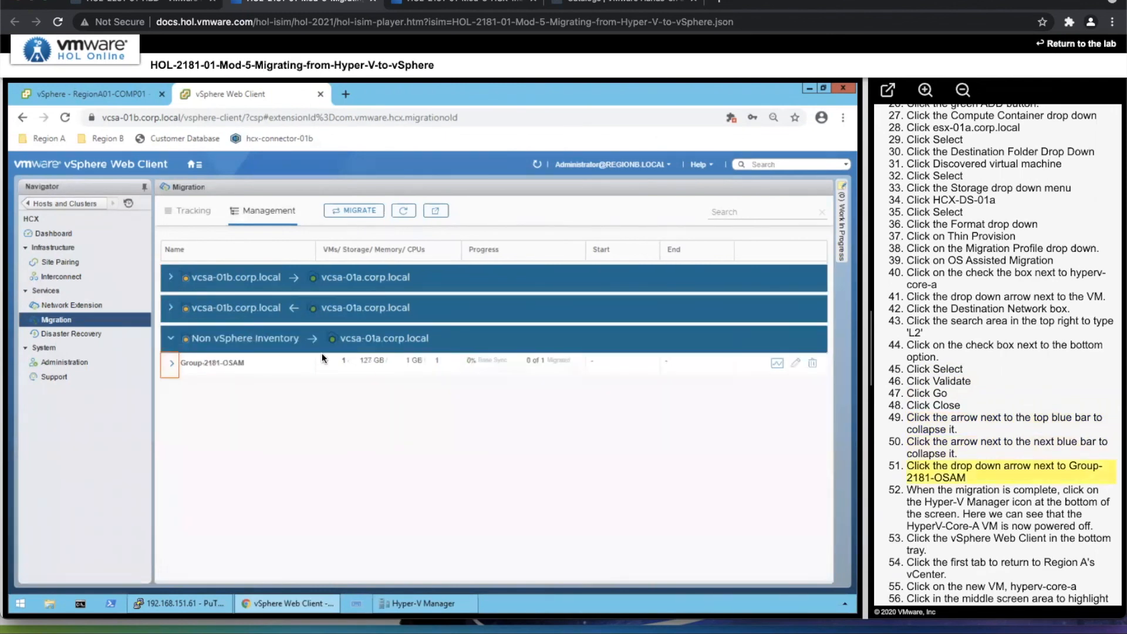
left_click(172, 364)
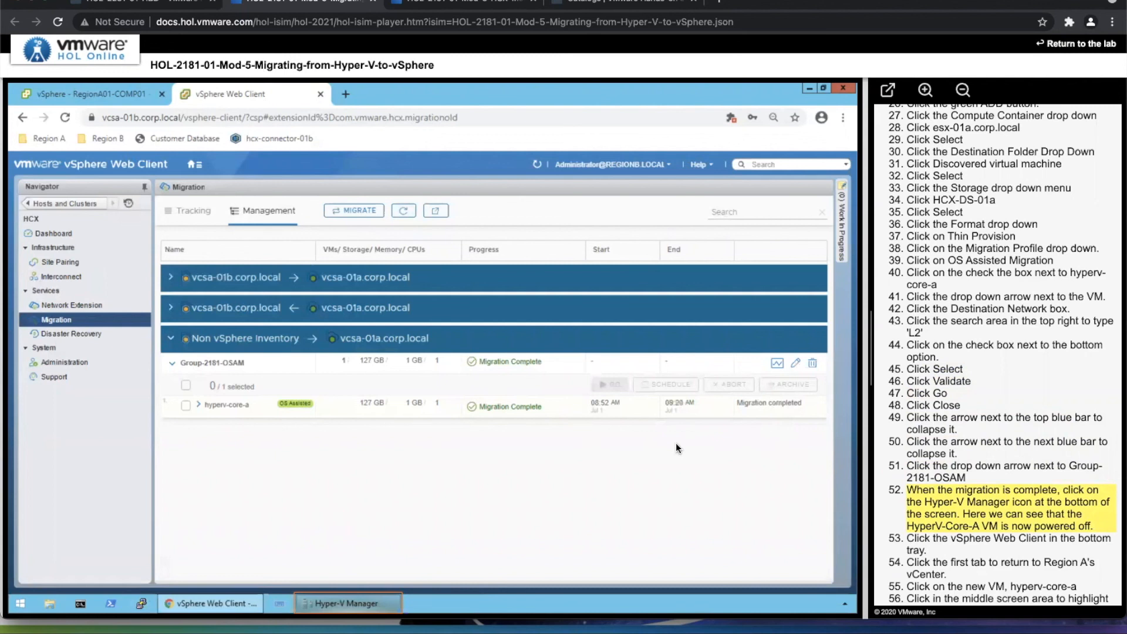
Check HyperV-Core-A's power state in Hyper-V Manager, and highlight the migrated hyperv-core-a's IP address in Region A's vSphere Client.
left_click(377, 607)
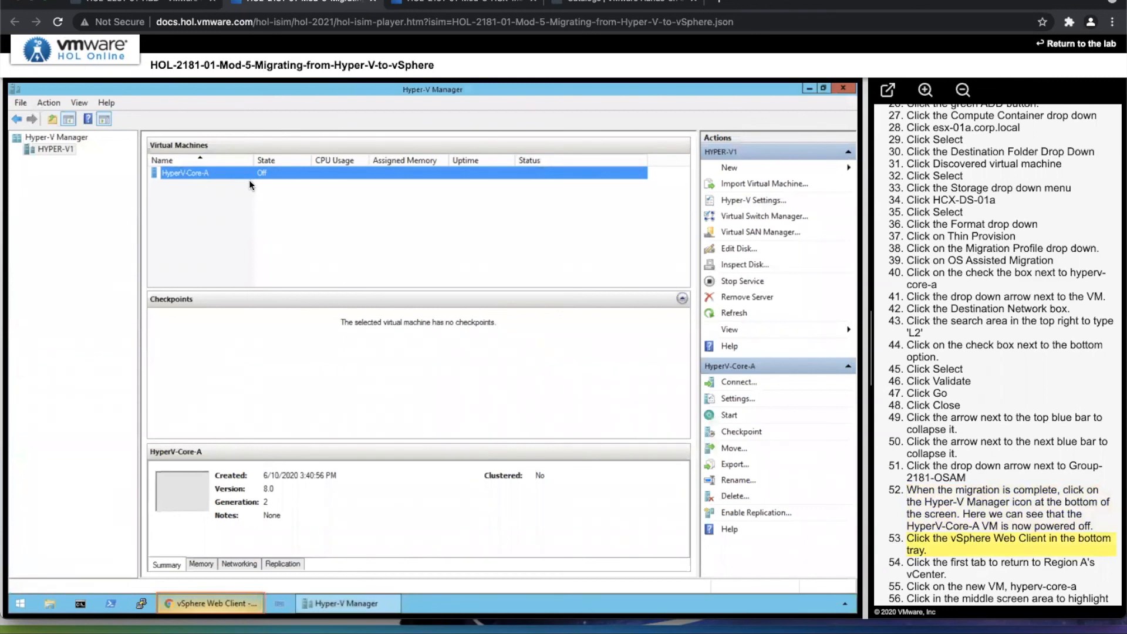
left_click(210, 607)
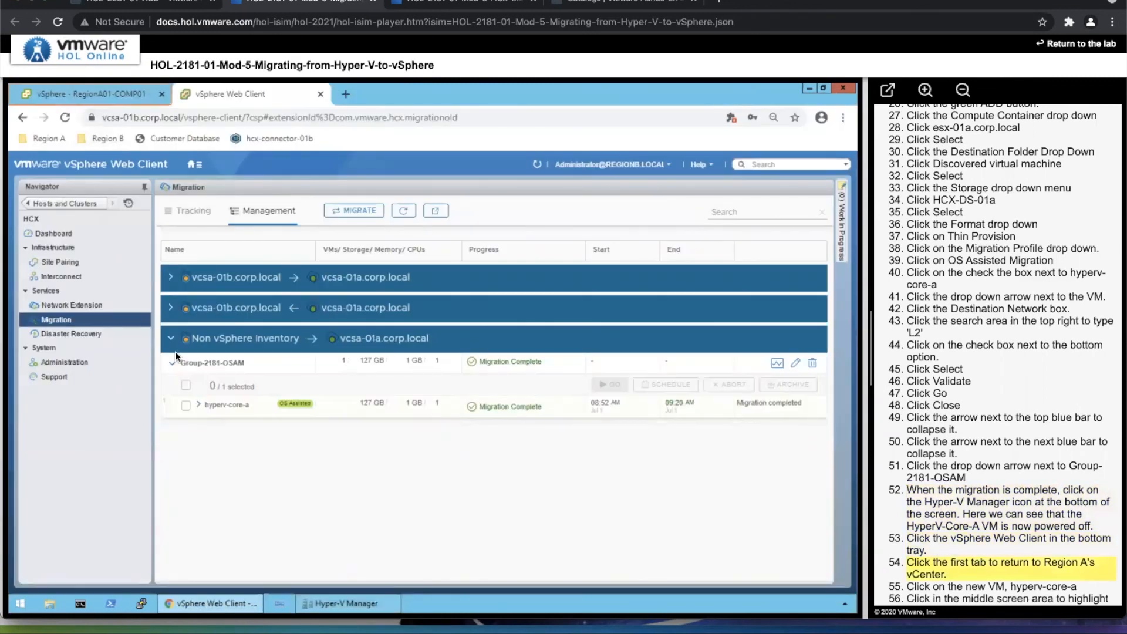
left_click(134, 97)
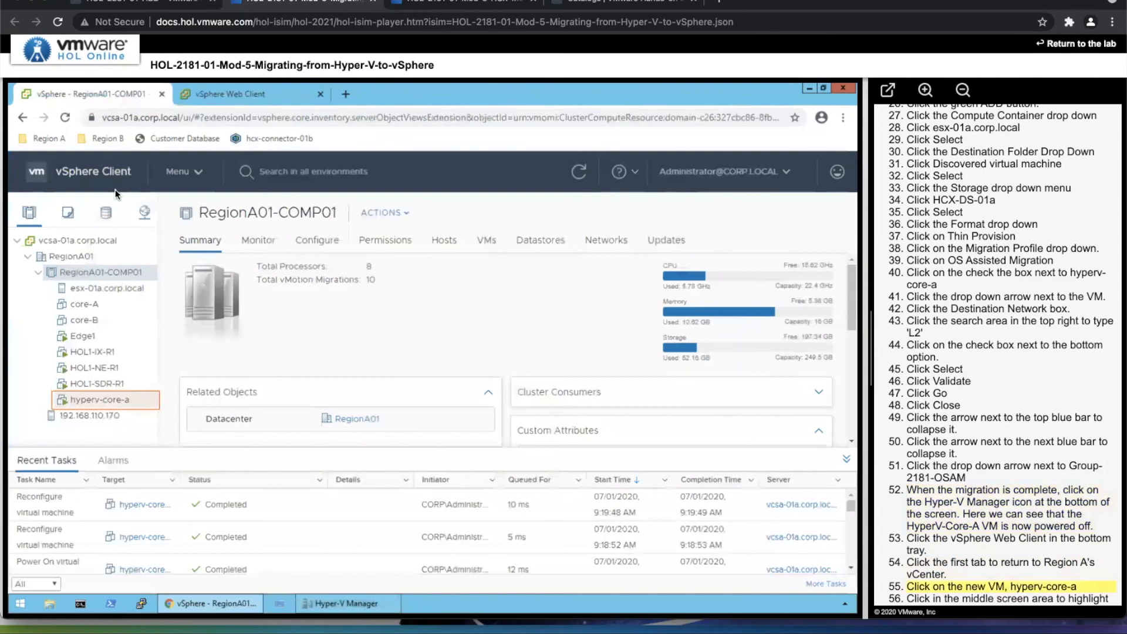
left_click(104, 400)
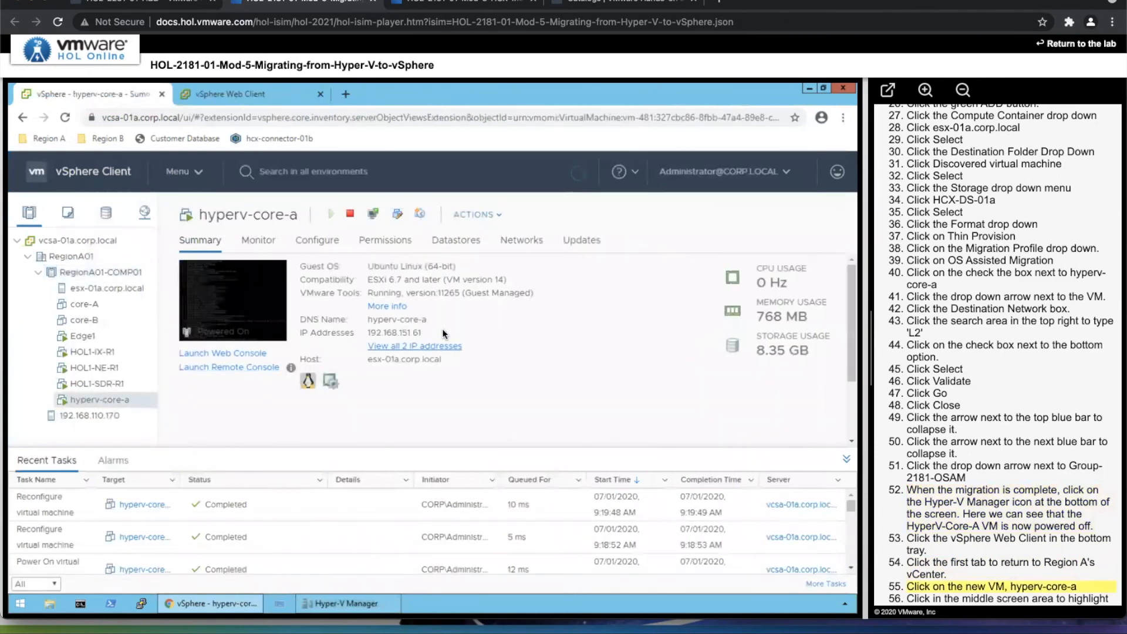
left_click(411, 333)
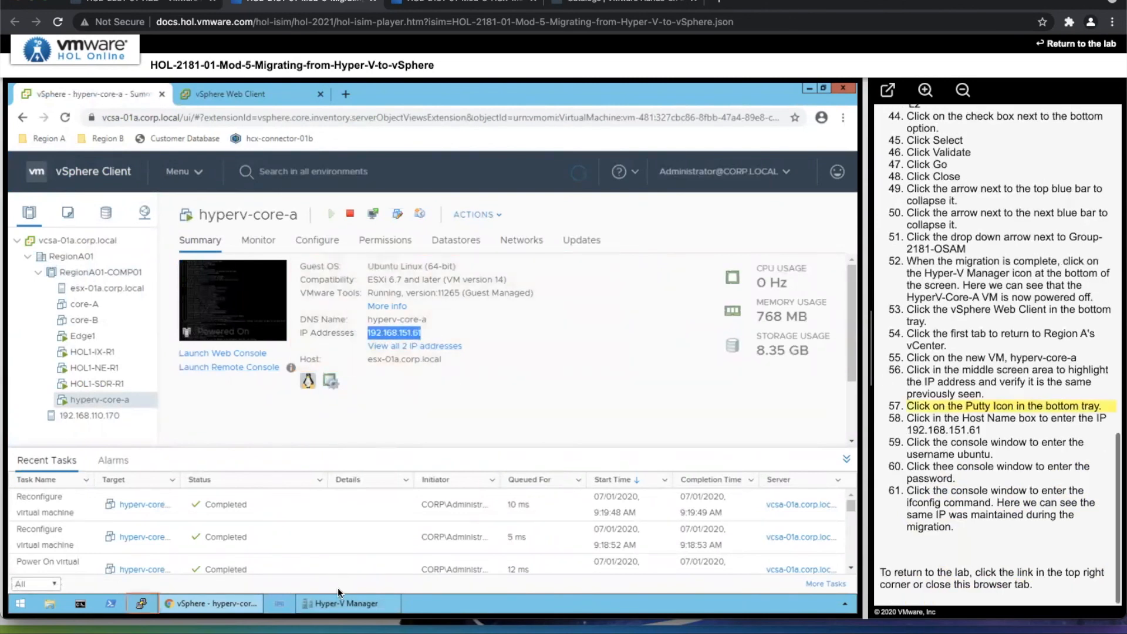
Open a PuTTY SSH session to the migrated VM at 192.168.151.61.
left_click(142, 603)
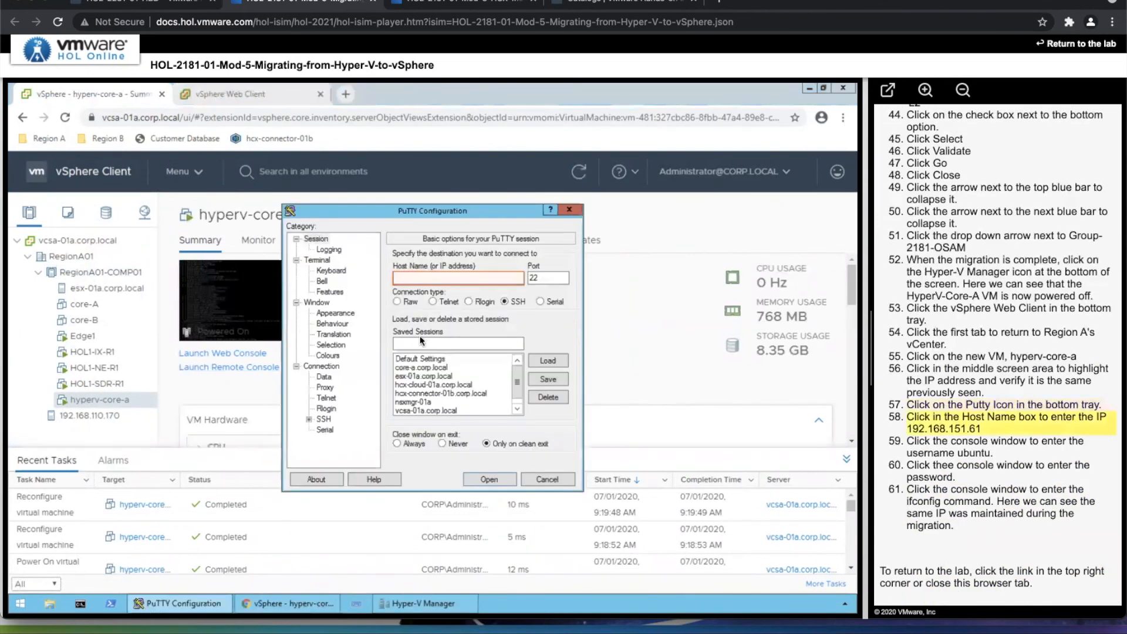
left_click(468, 278)
type("192.168.151.61")
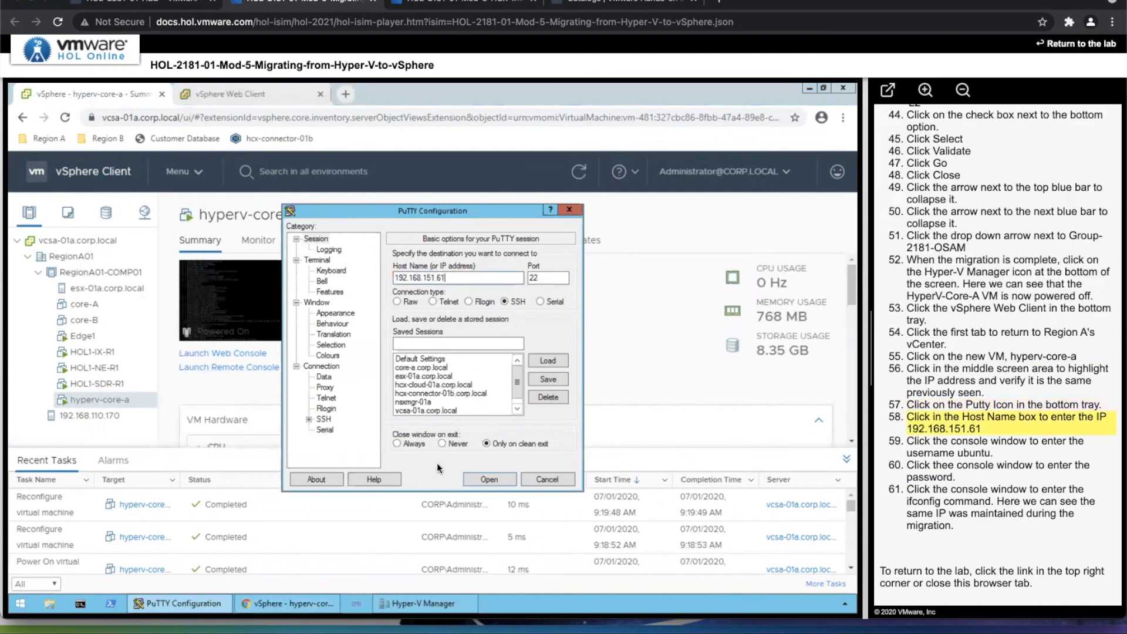
key("Return")
Log in as ubuntu with the account password and run ifconfig to check the migrated VM's network configuration.
left_click(302, 293)
type("ubuntu")
key("Return")
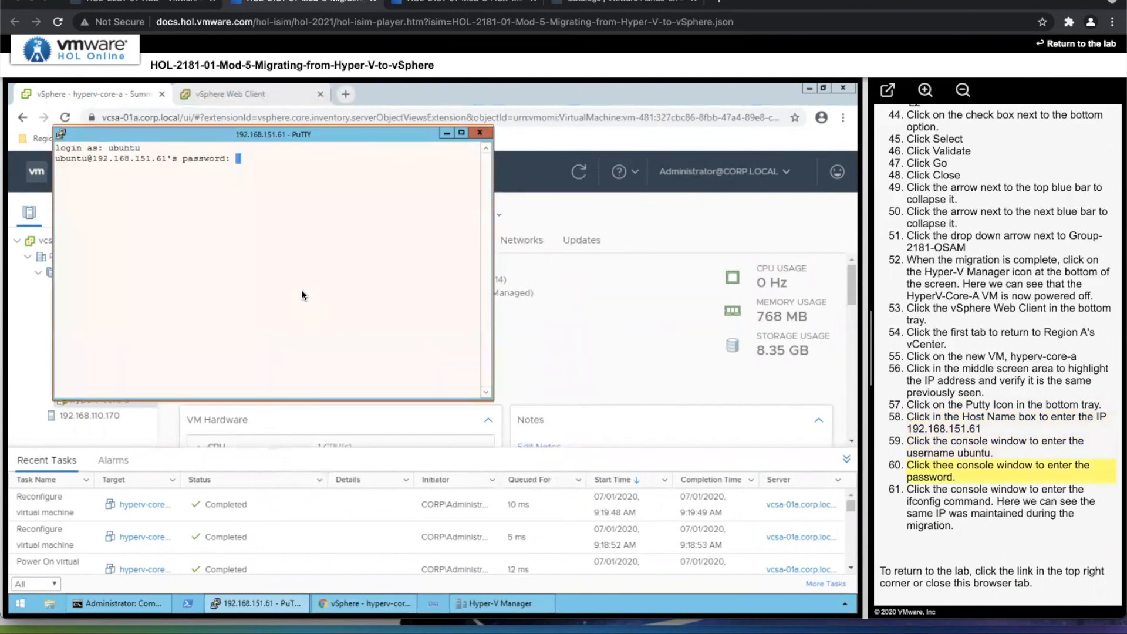
key("Return")
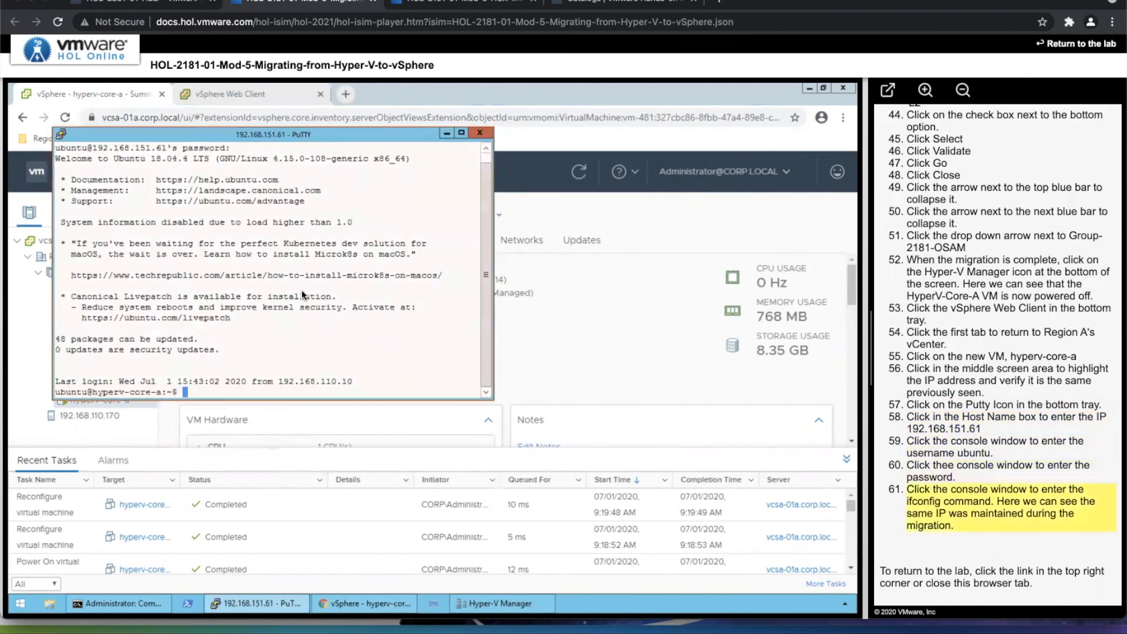
type("ifconfig")
key("Return")
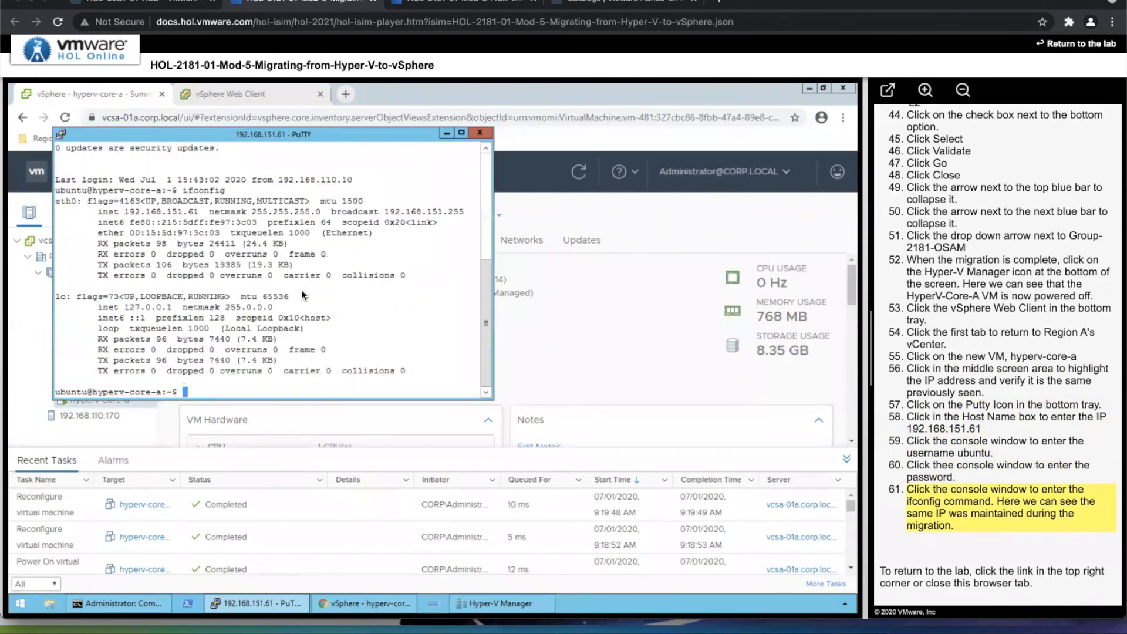